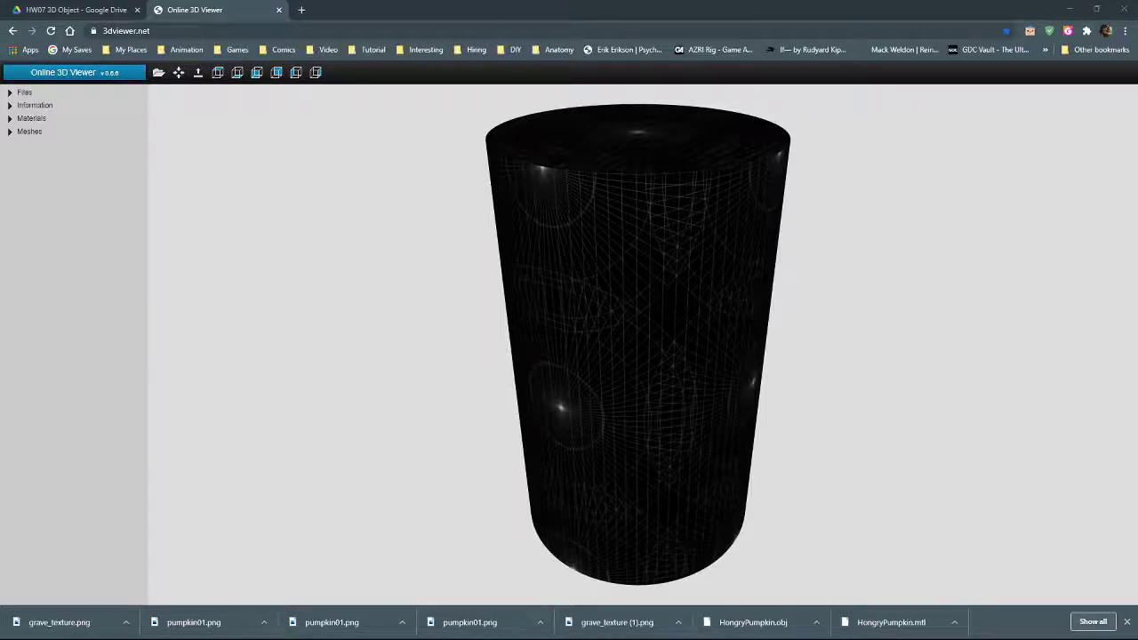
Examine the tube_example.JPG brick reference image and compare it with the untextured cylinder in the 3D viewer from several angles.
drag(0, 142, 665, 72)
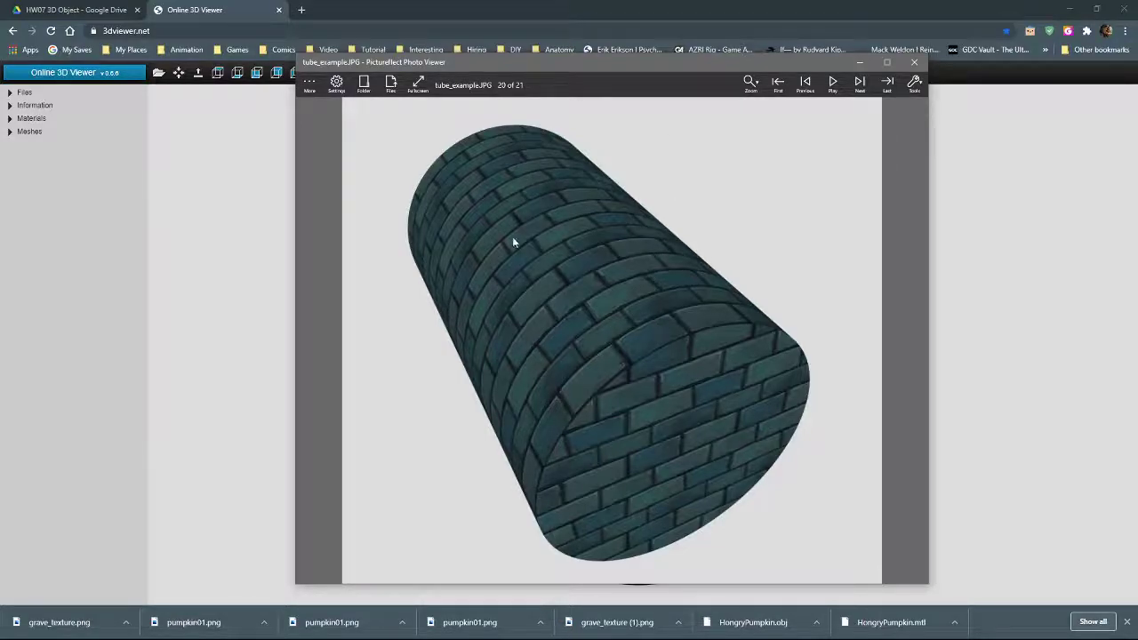
drag(649, 56, 609, 103)
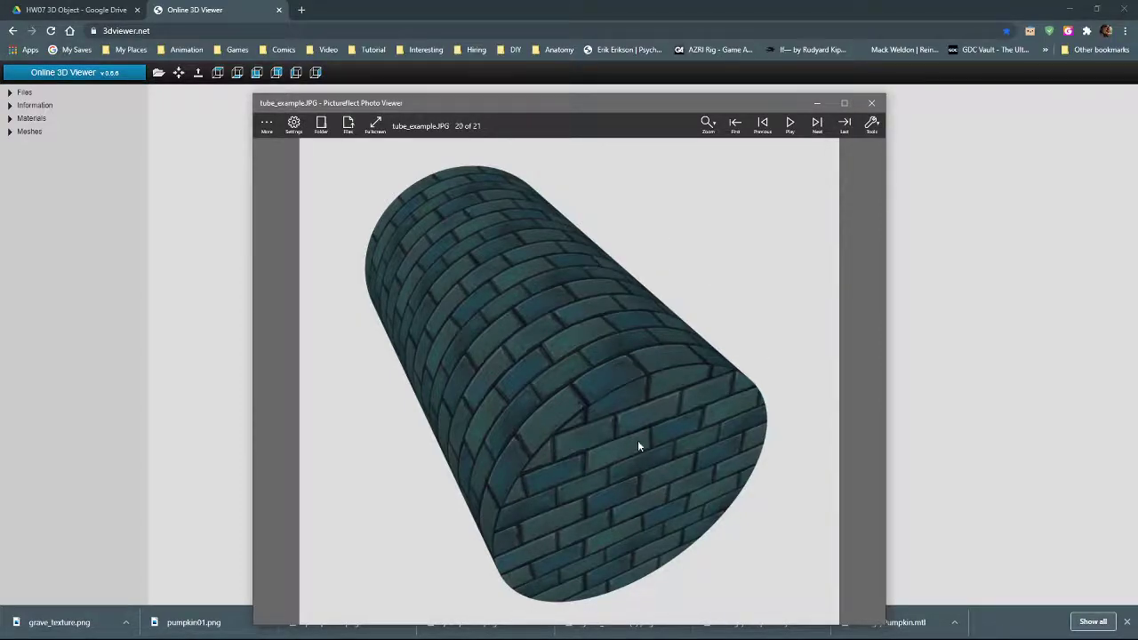
drag(668, 103, 0, 142)
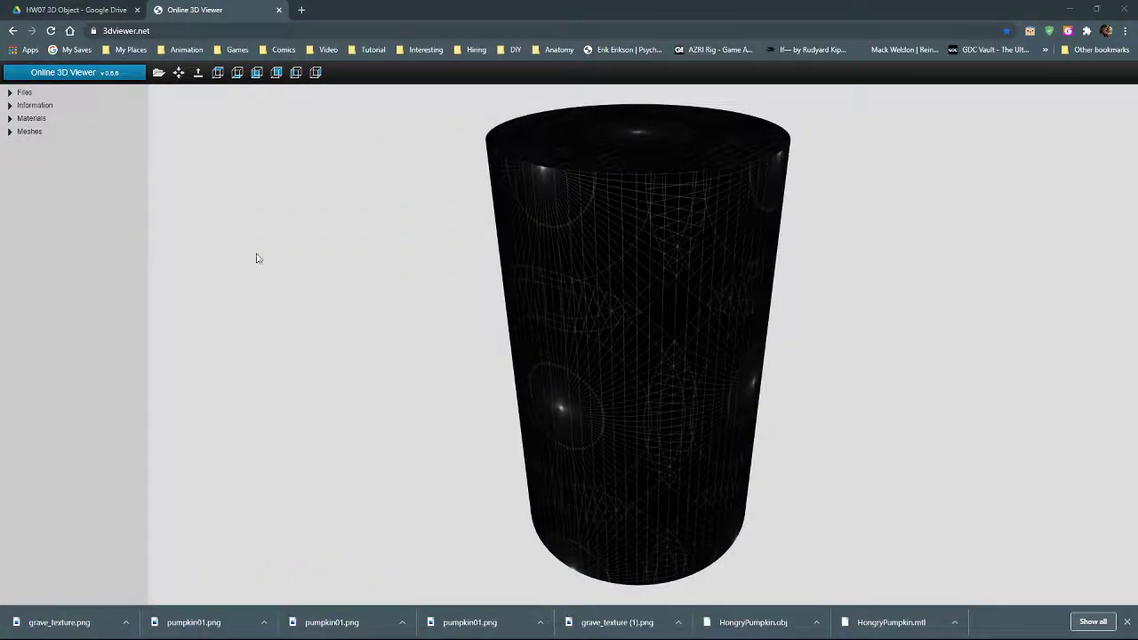
drag(663, 312, 688, 284)
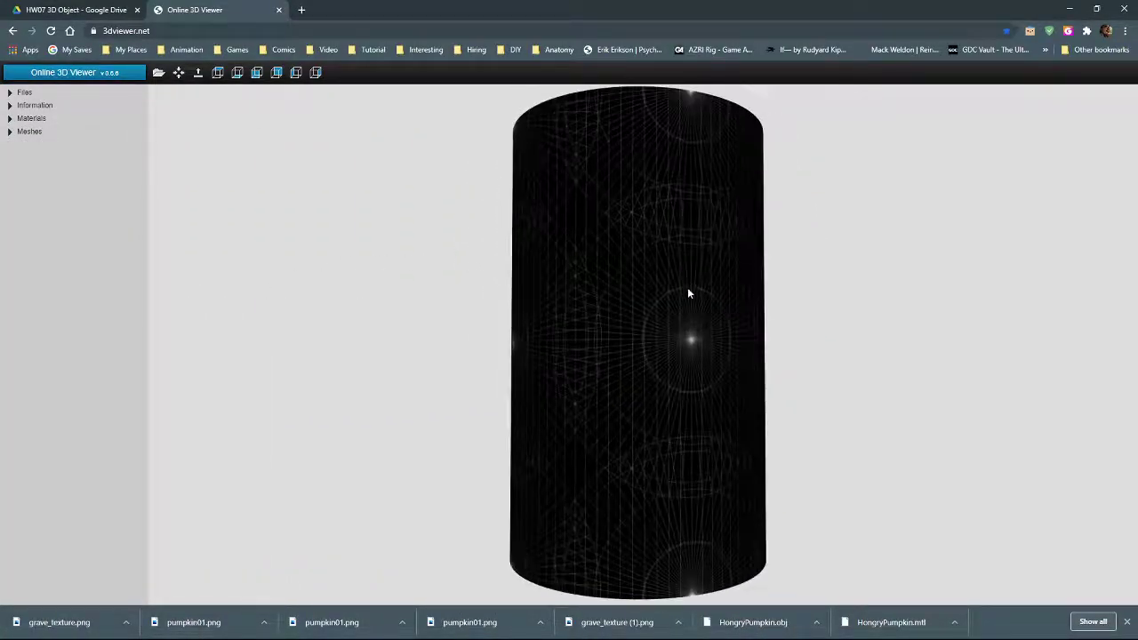
scroll(685, 302, down, 3)
drag(681, 325, 622, 400)
drag(722, 527, 607, 354)
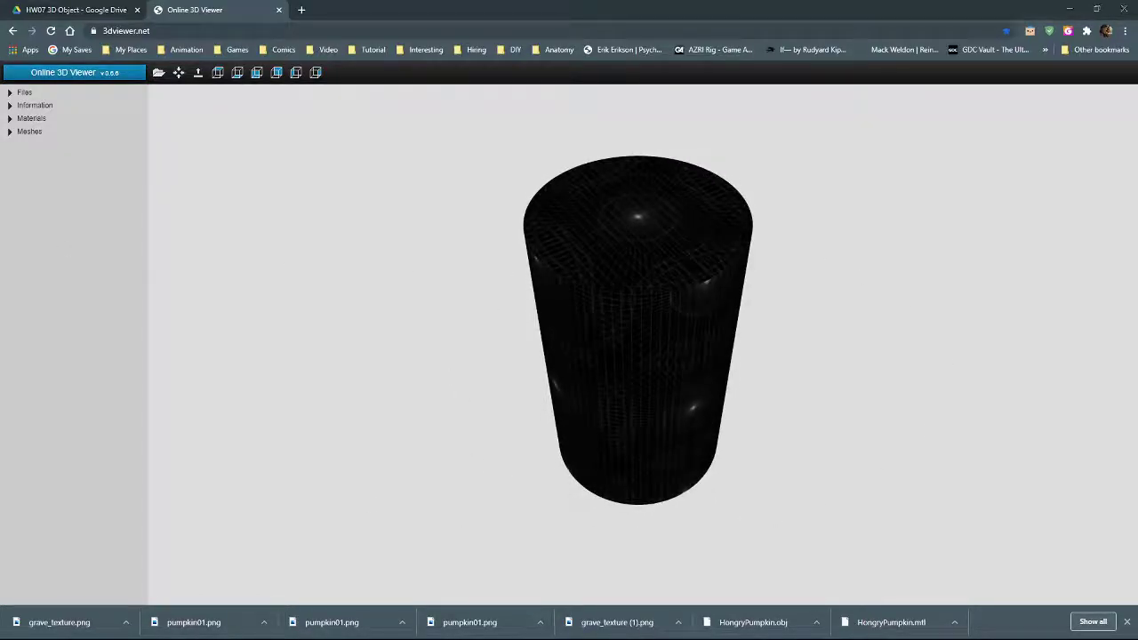
key(alt+Tab)
drag(586, 86, 741, 53)
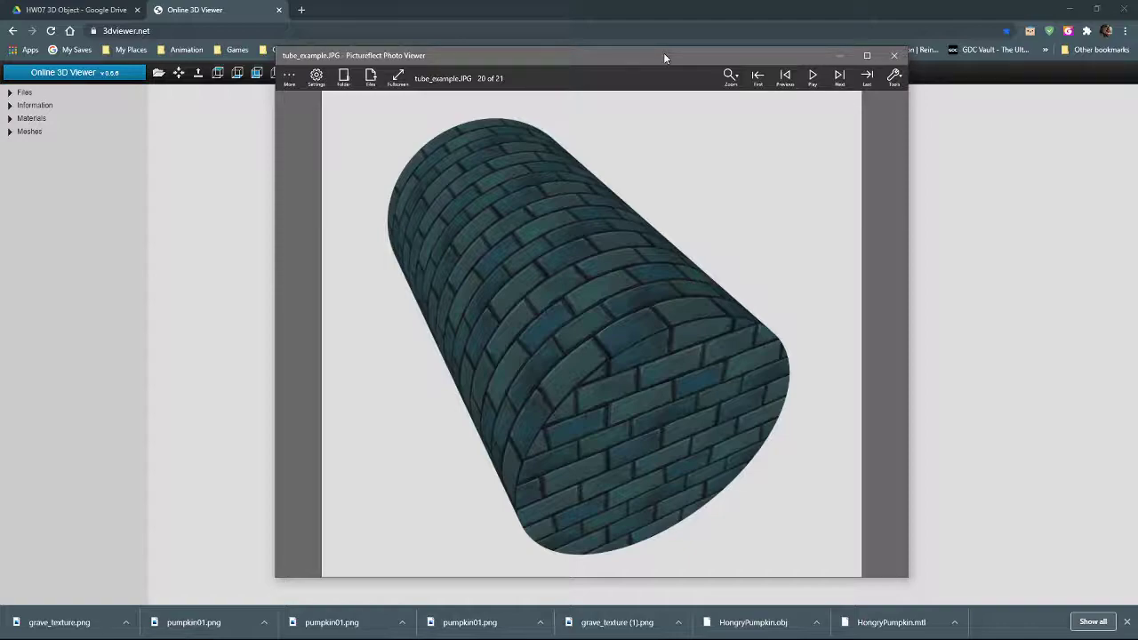
drag(663, 57, 428, 66)
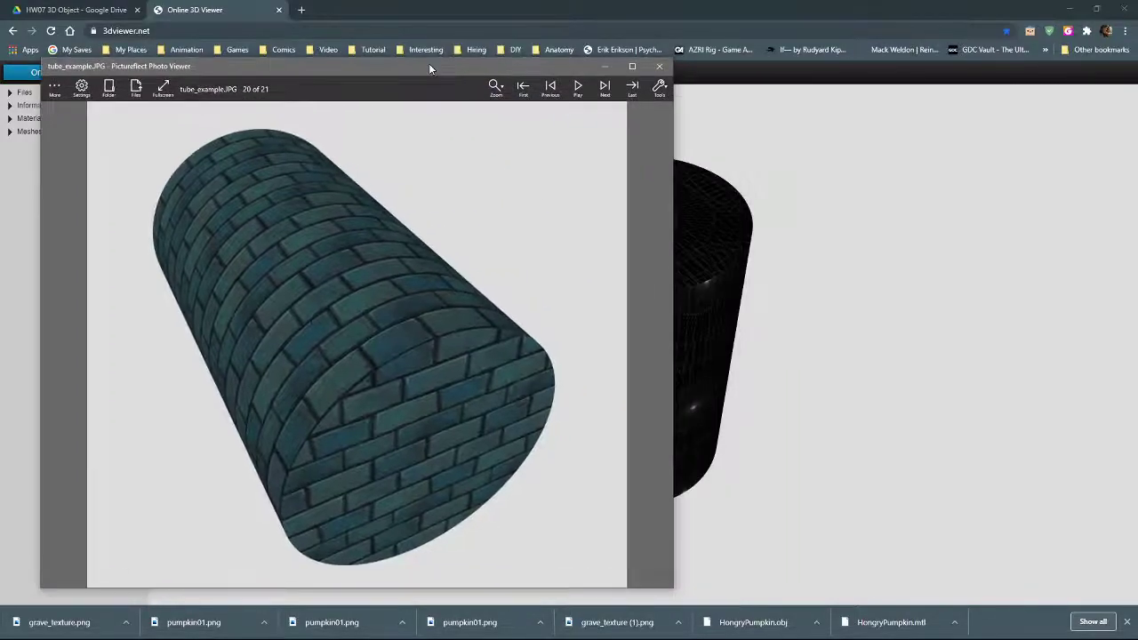
key(alt+Tab)
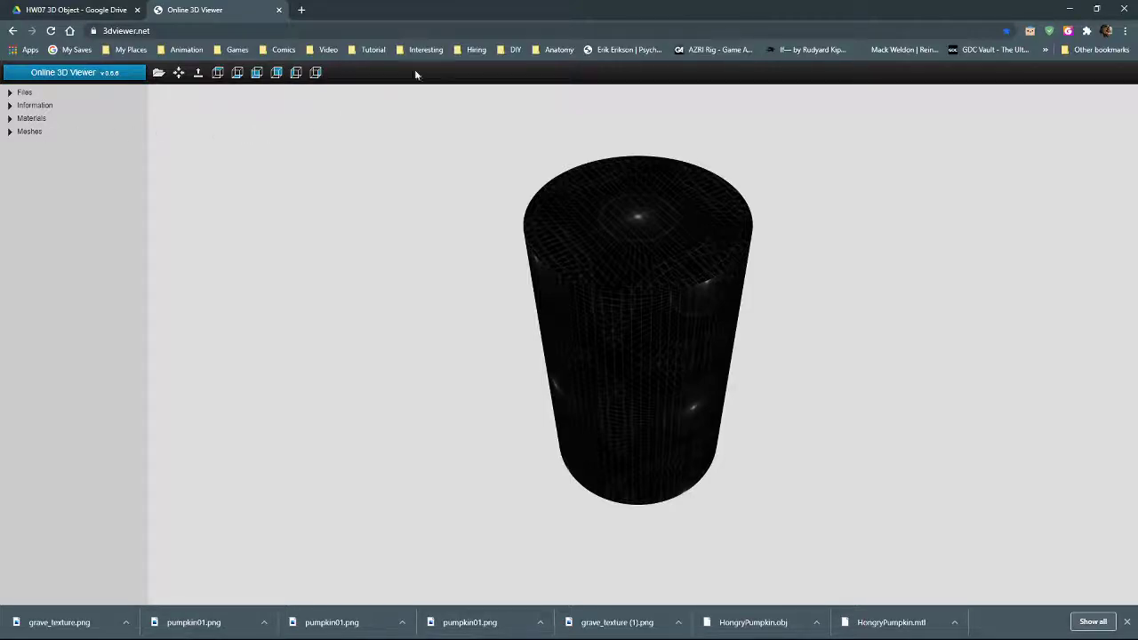
Switch to Photoshop and create a 2048 by 2048 pixel RGB document at 72 pixels/inch.
click(1069, 12)
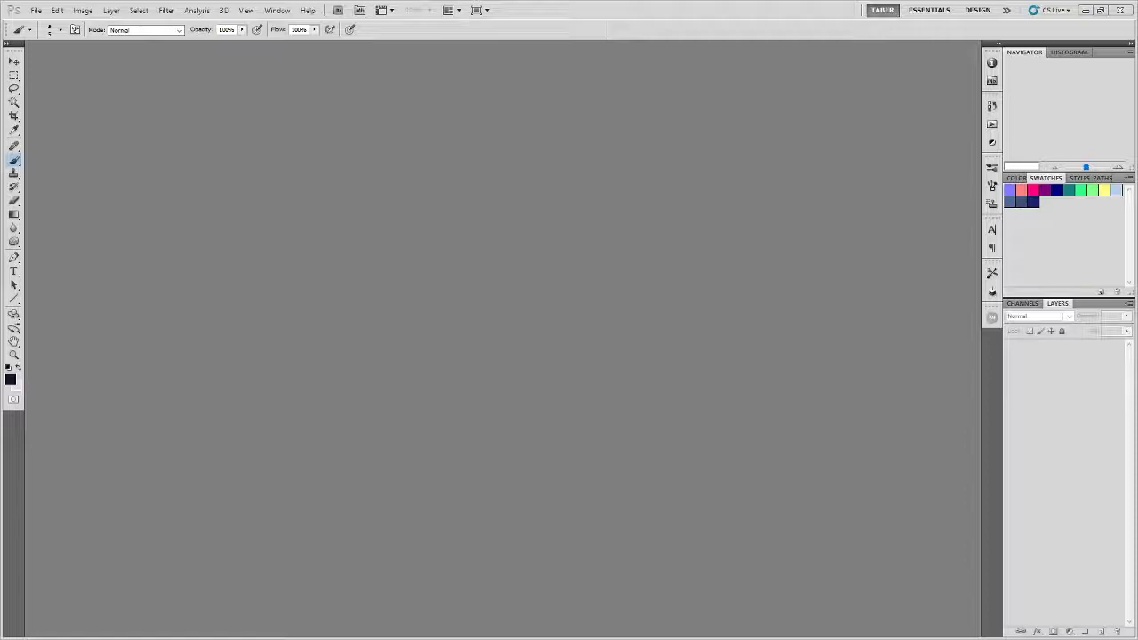
click(37, 11)
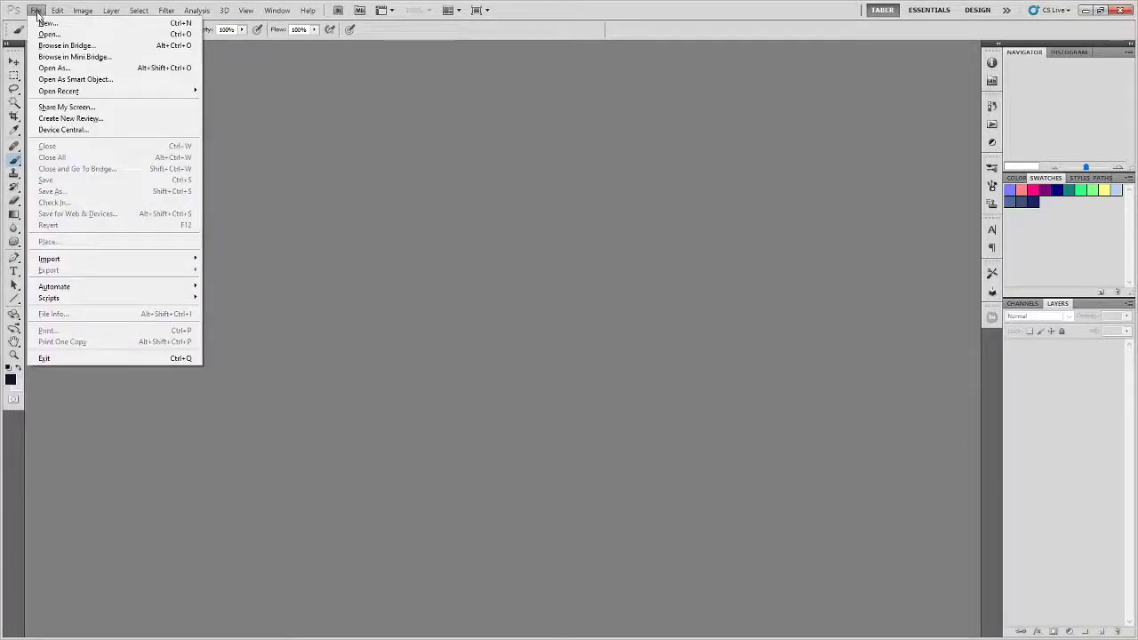
click(45, 22)
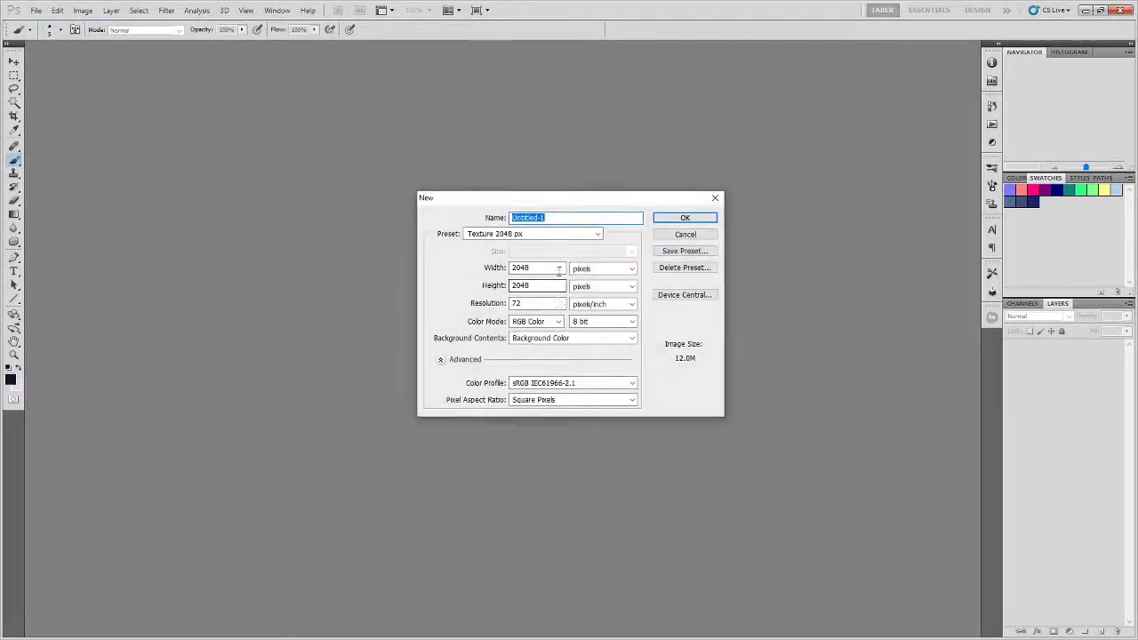
double_click(560, 271)
key(Tab)
click(523, 267)
key(Tab)
key(Tab)
key(Tab)
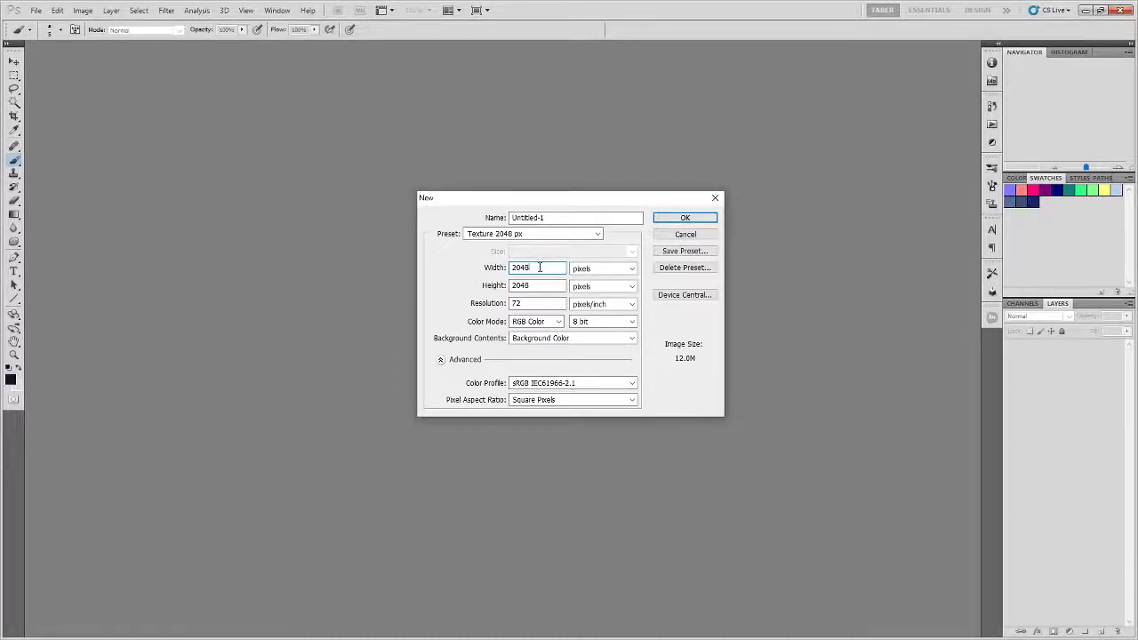
click(685, 234)
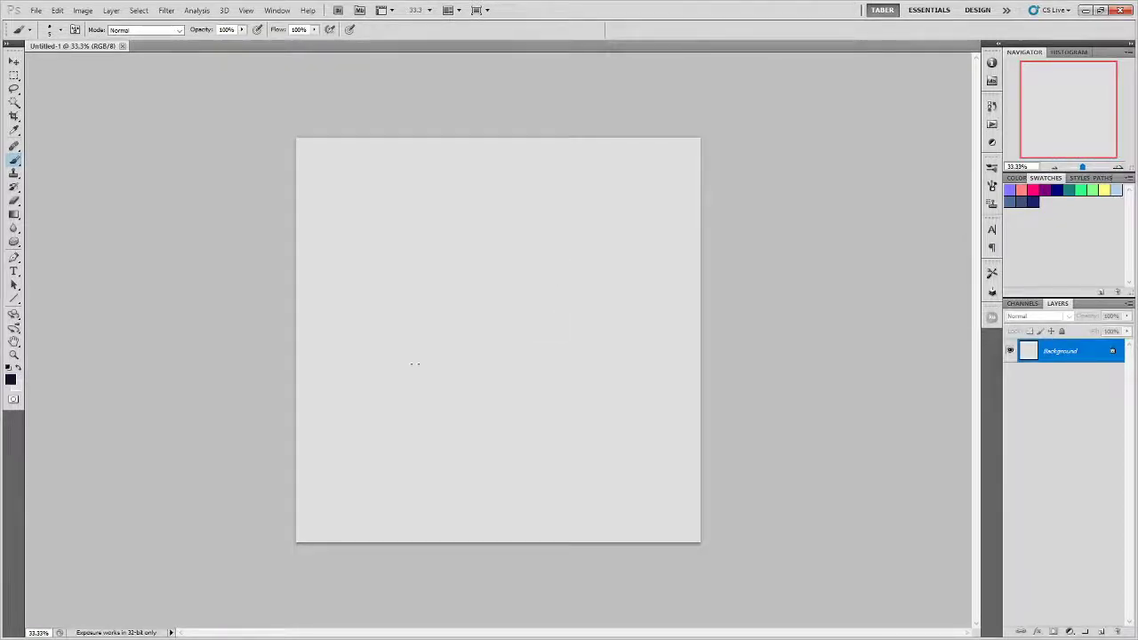
Place the fish_gent image at the canvas centre and scale it to about 655%, leaving a border around it.
drag(317, 513, 464, 419)
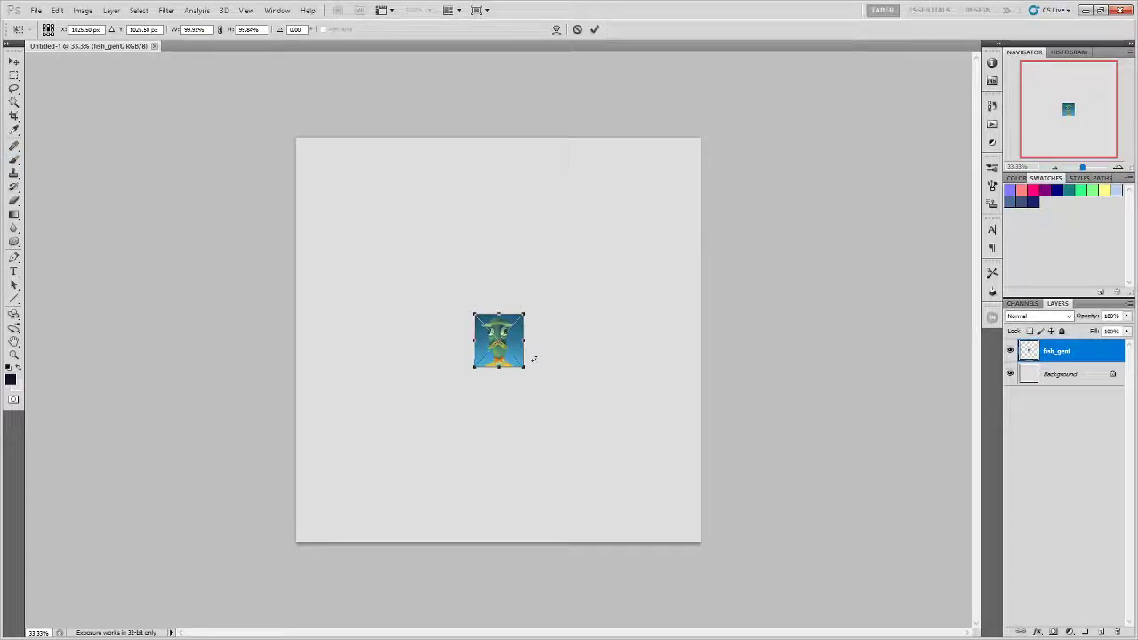
drag(524, 314, 663, 164)
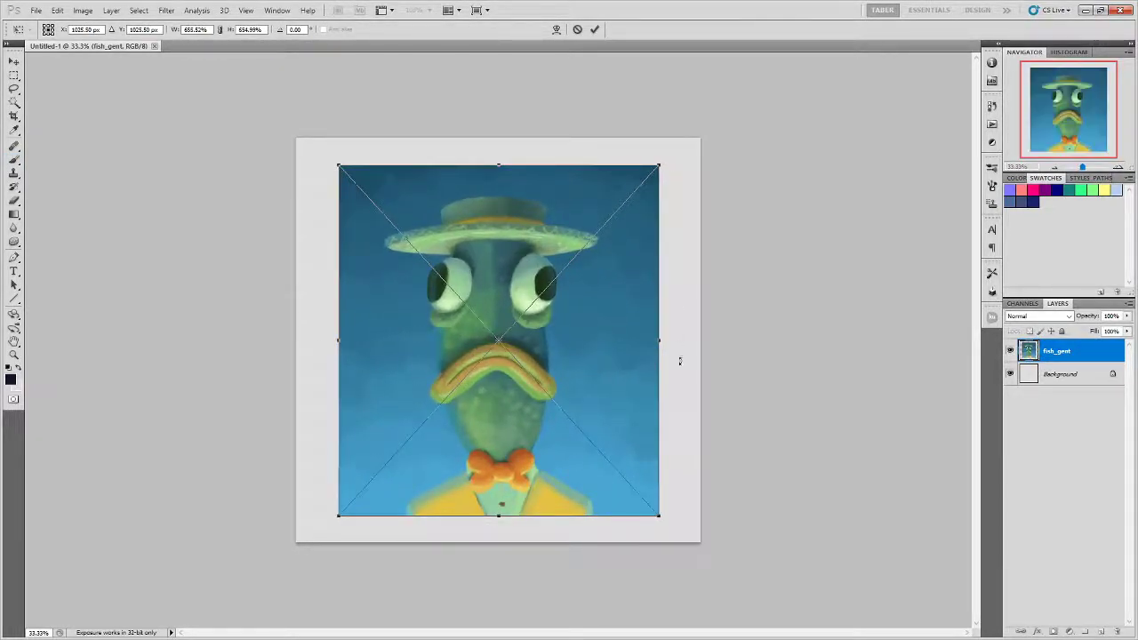
key(Return)
click(1075, 433)
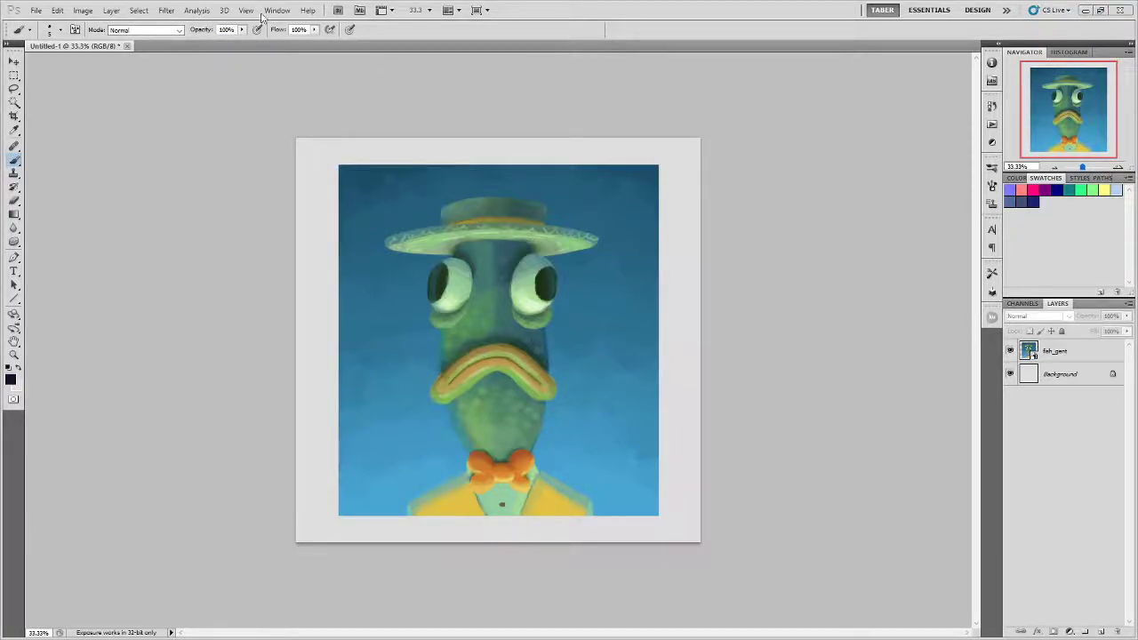
Save the image as PNG file tube_texture.png in the Tiling_Tube folder on the Desktop, replacing the existing file.
click(37, 9)
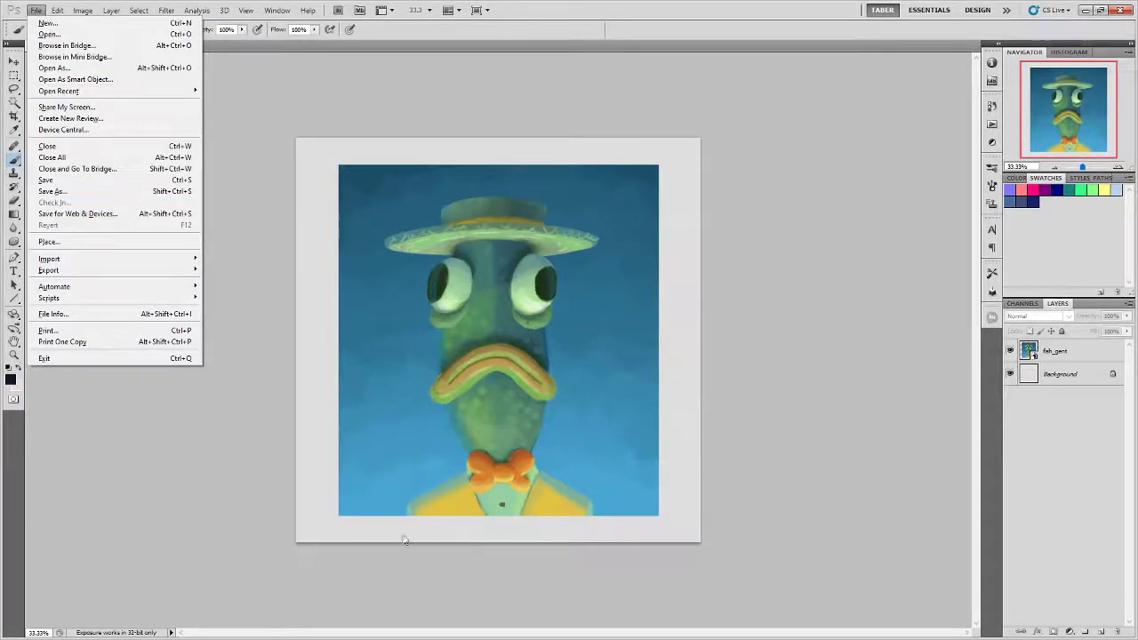
click(70, 190)
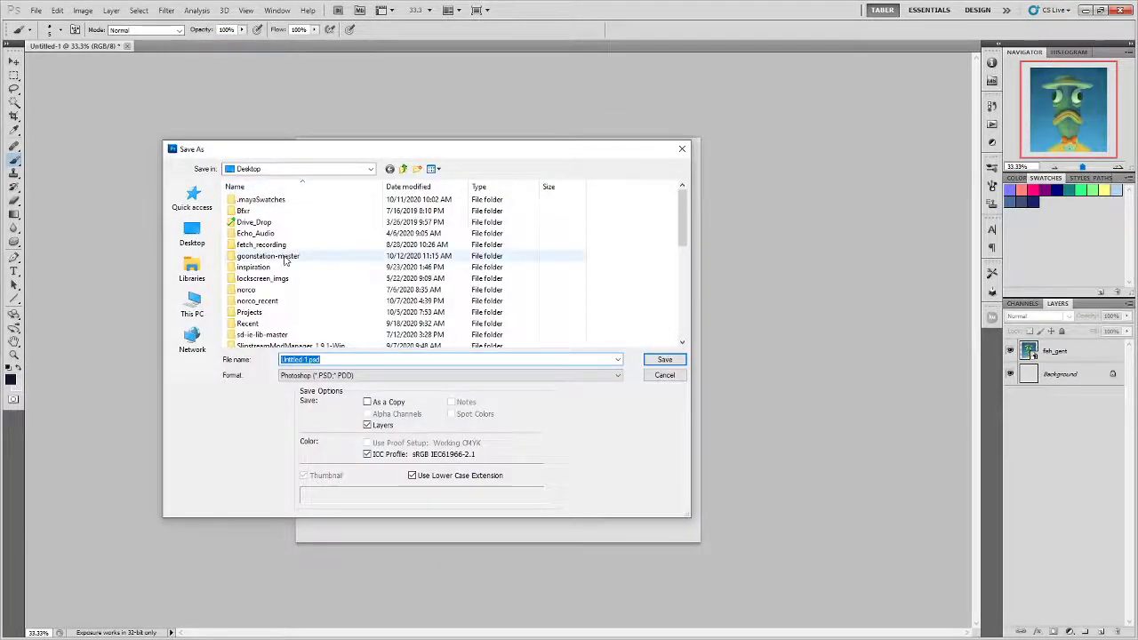
scroll(268, 325, down, 2)
click(268, 325)
scroll(265, 311, down, 2)
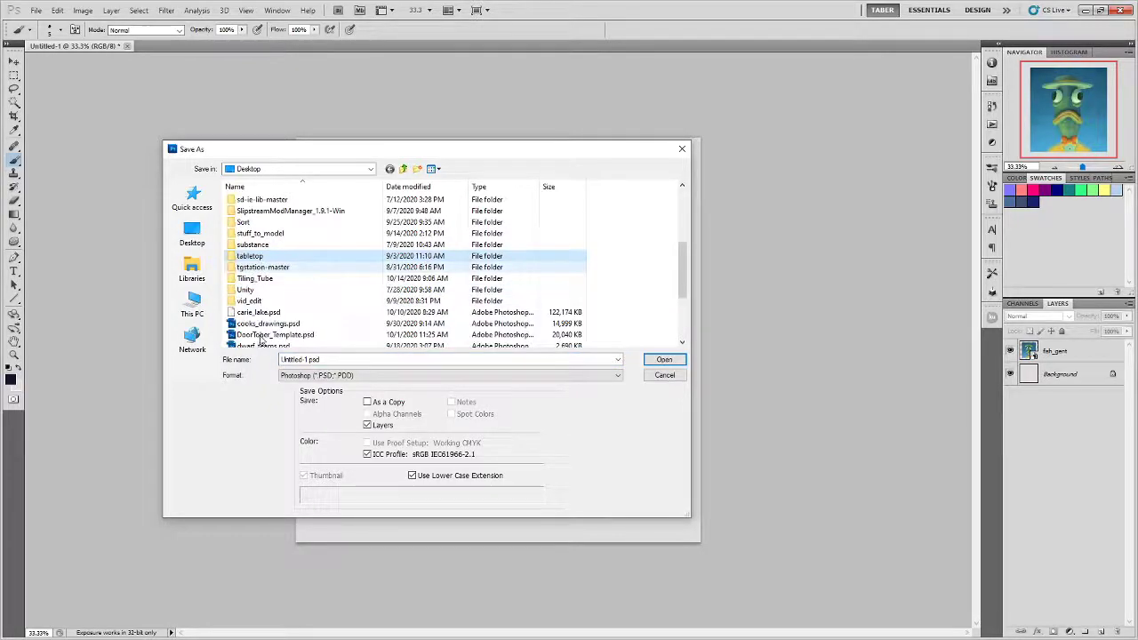
double_click(257, 279)
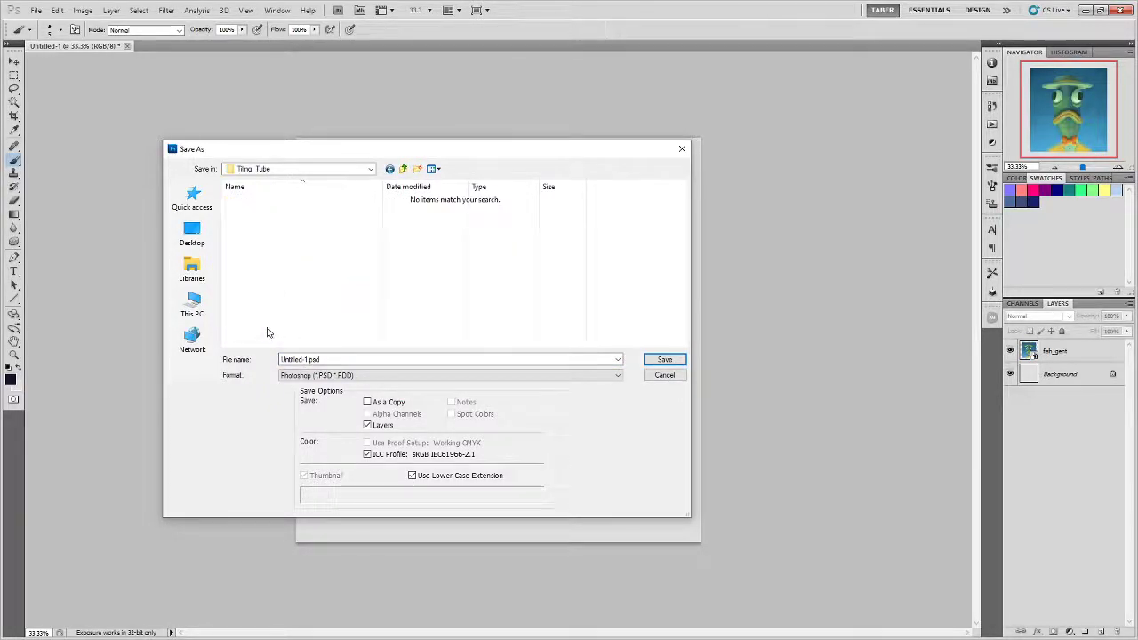
click(457, 376)
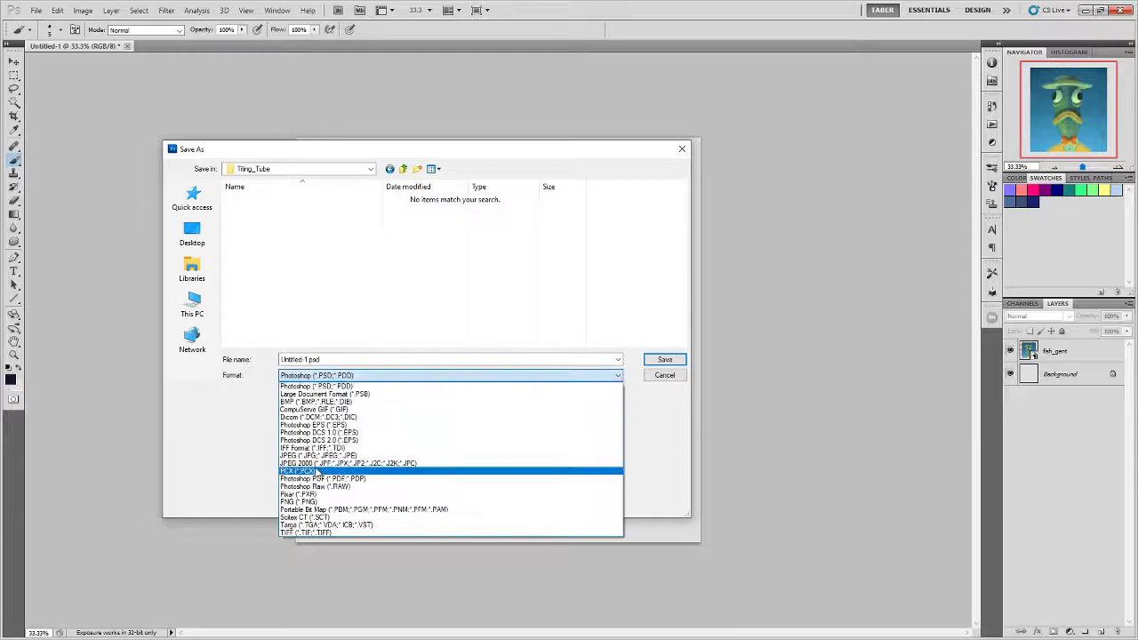
click(302, 501)
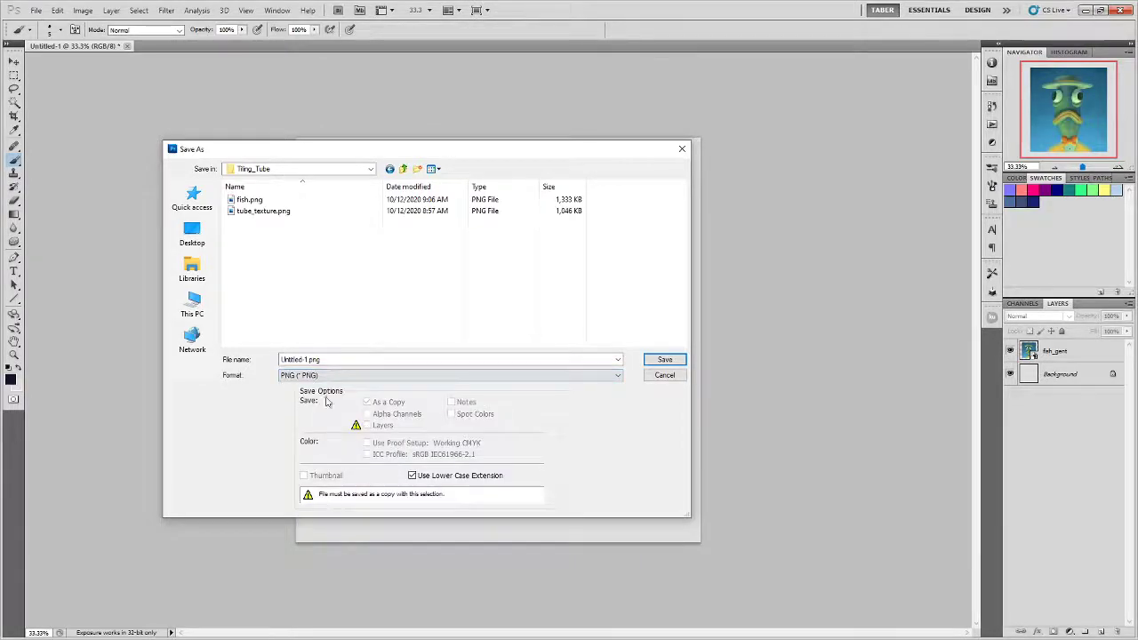
click(247, 214)
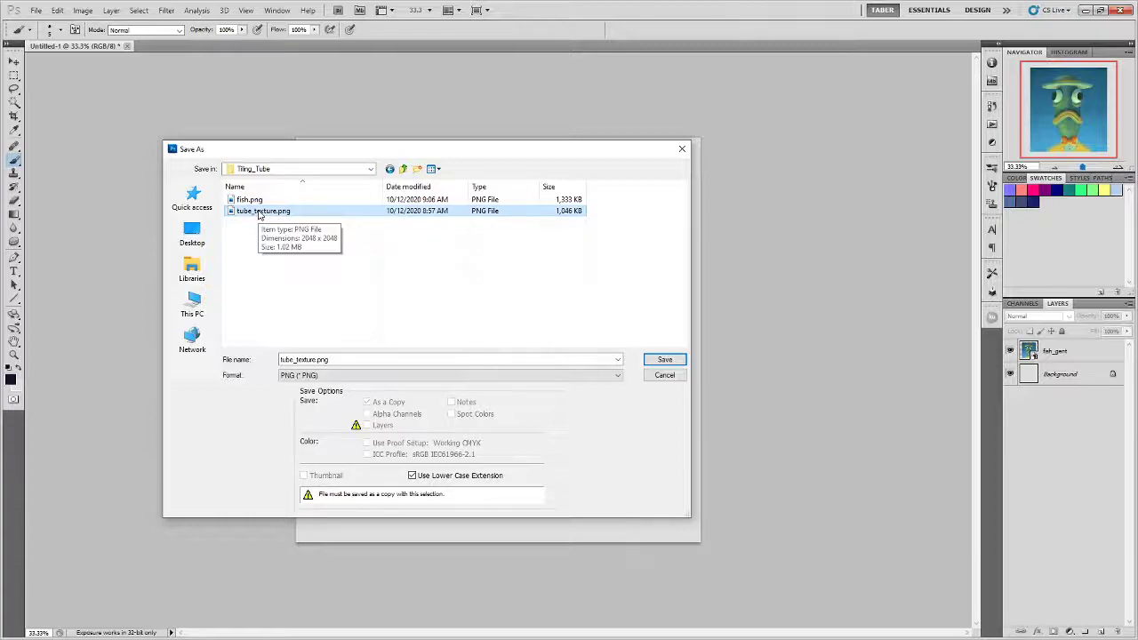
click(666, 360)
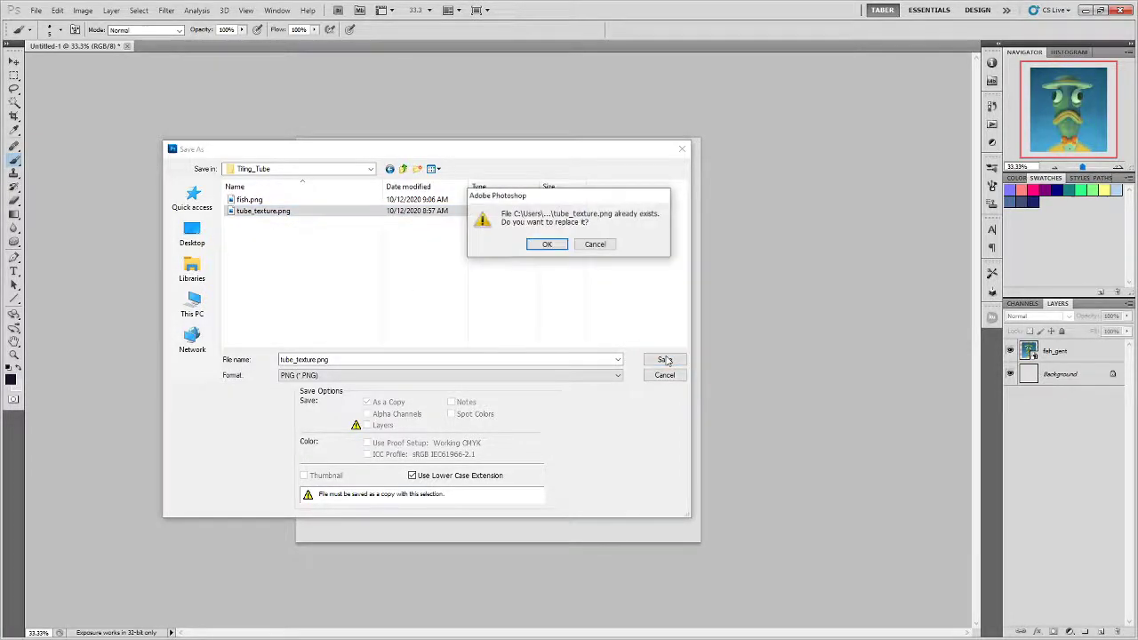
click(551, 247)
click(456, 316)
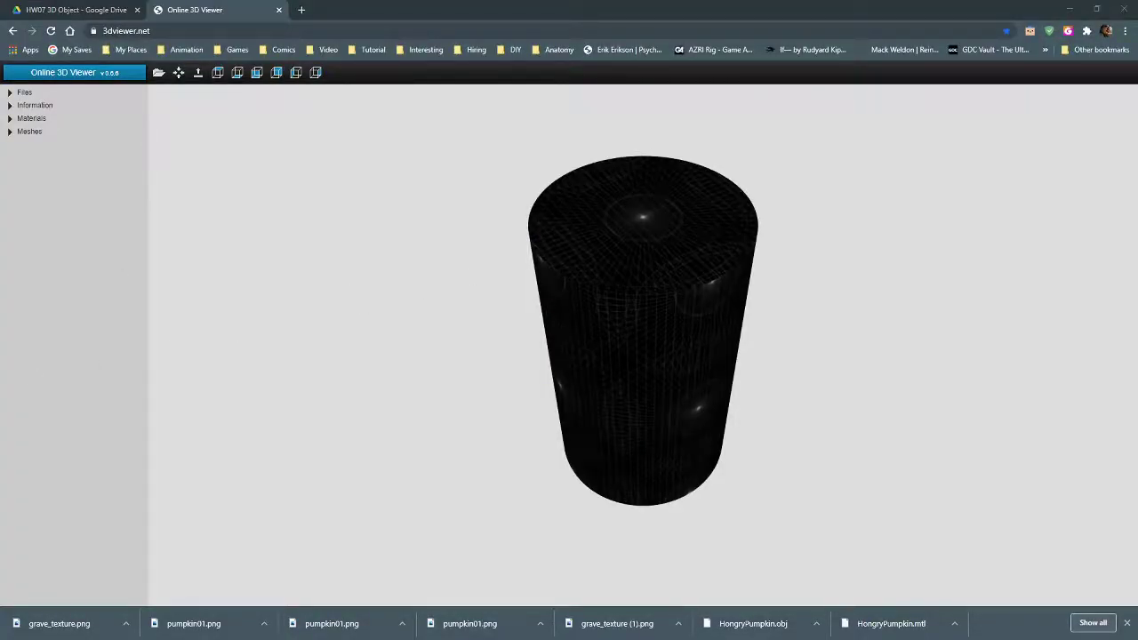
Switch to the Online 3D Viewer, load the tube with the fish texture, and inspect the tiling on its sides and cap.
drag(0, 302, 648, 294)
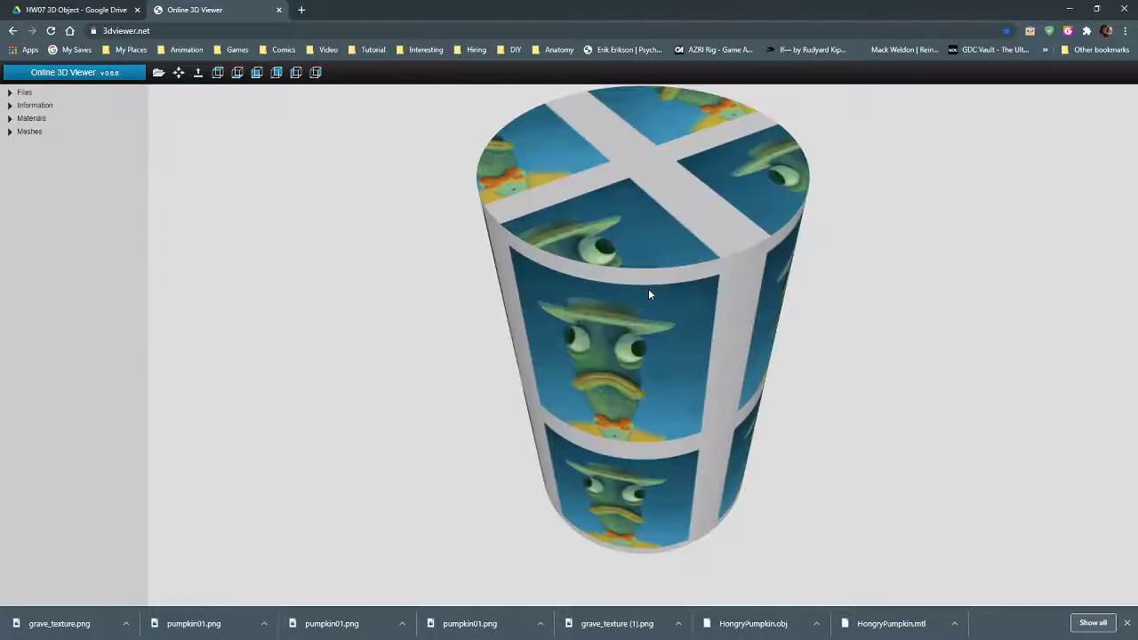
drag(760, 418, 584, 431)
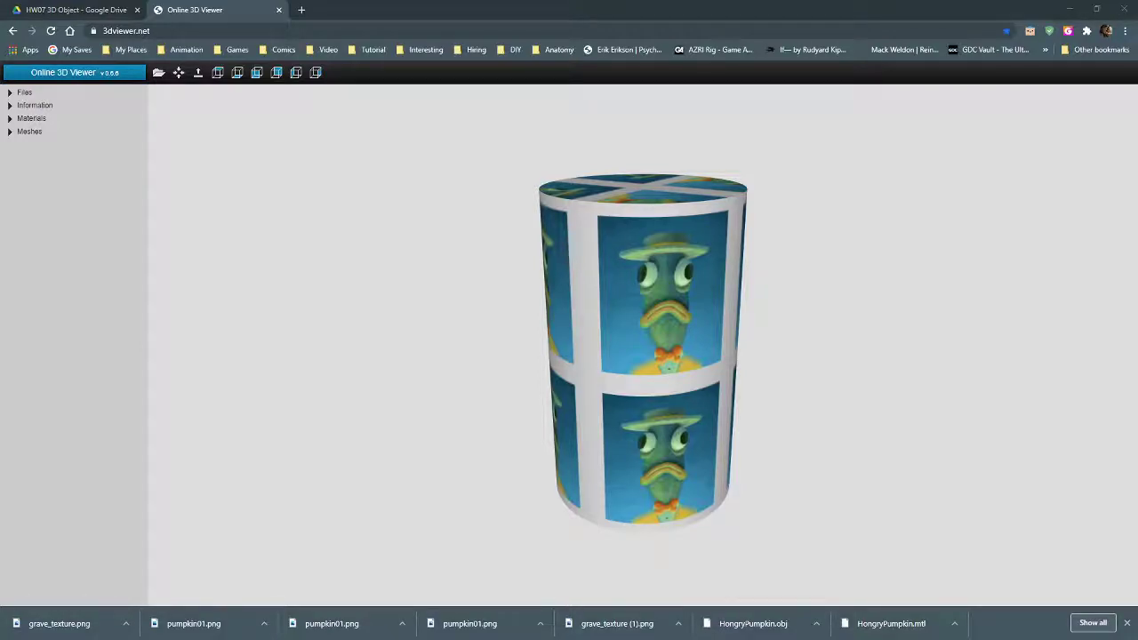
drag(570, 242, 585, 289)
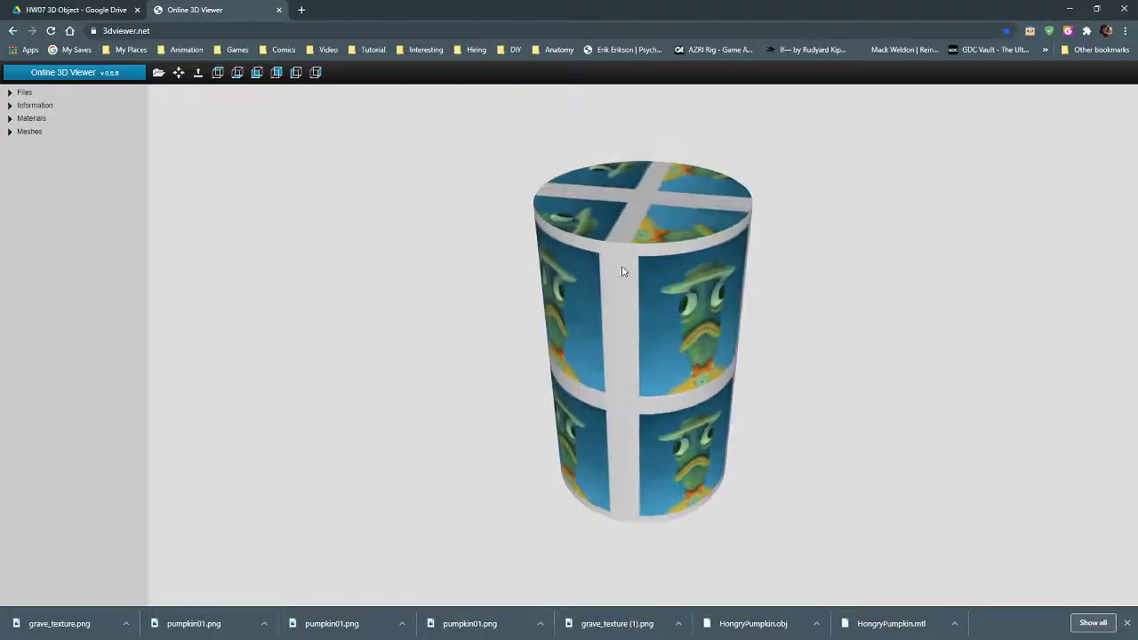
drag(721, 391, 464, 290)
drag(640, 276, 720, 311)
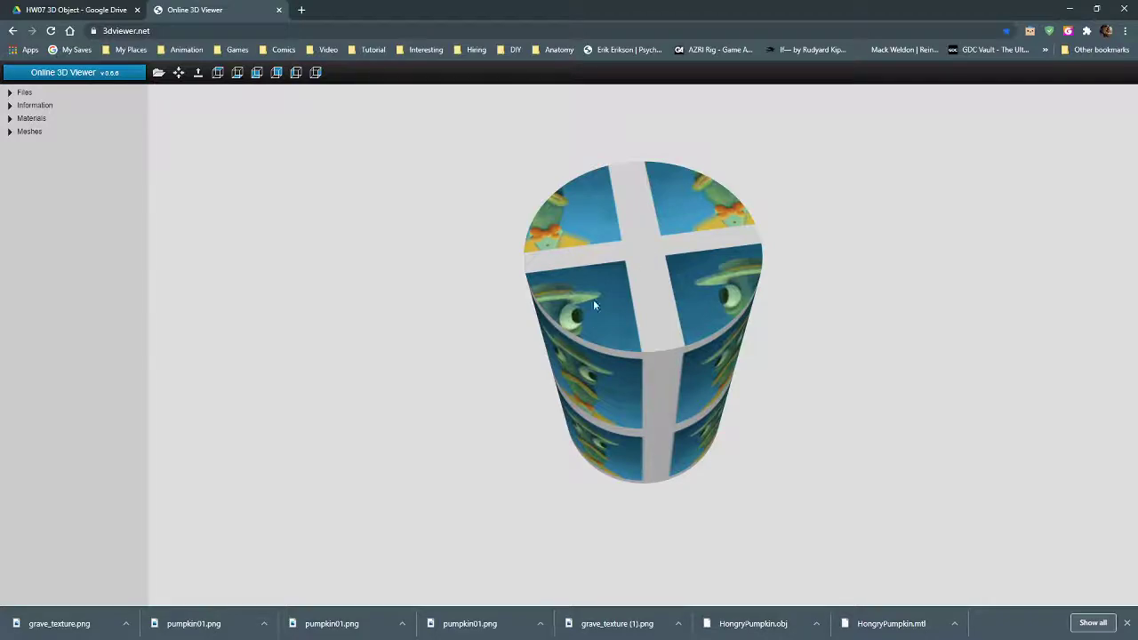
drag(594, 285, 566, 352)
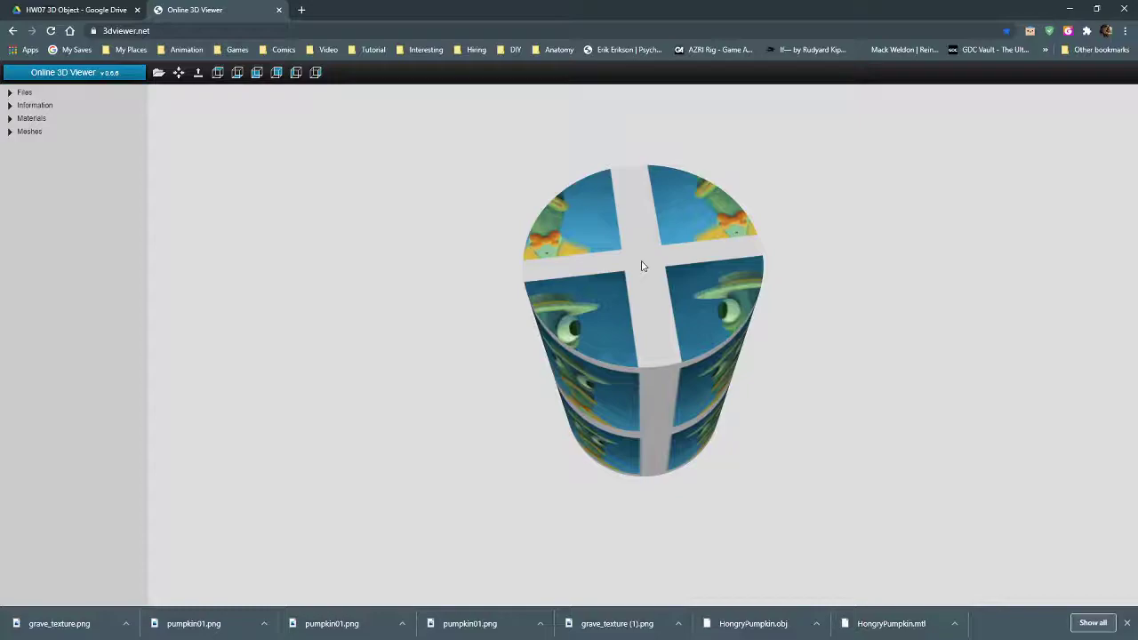
drag(620, 363, 624, 322)
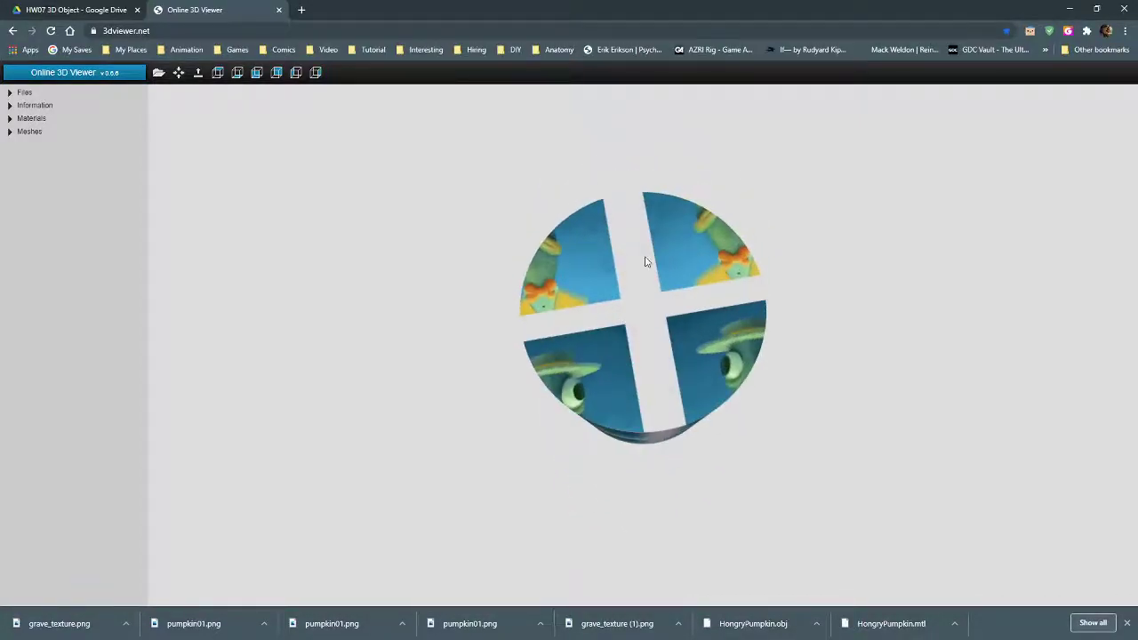
drag(640, 361, 678, 269)
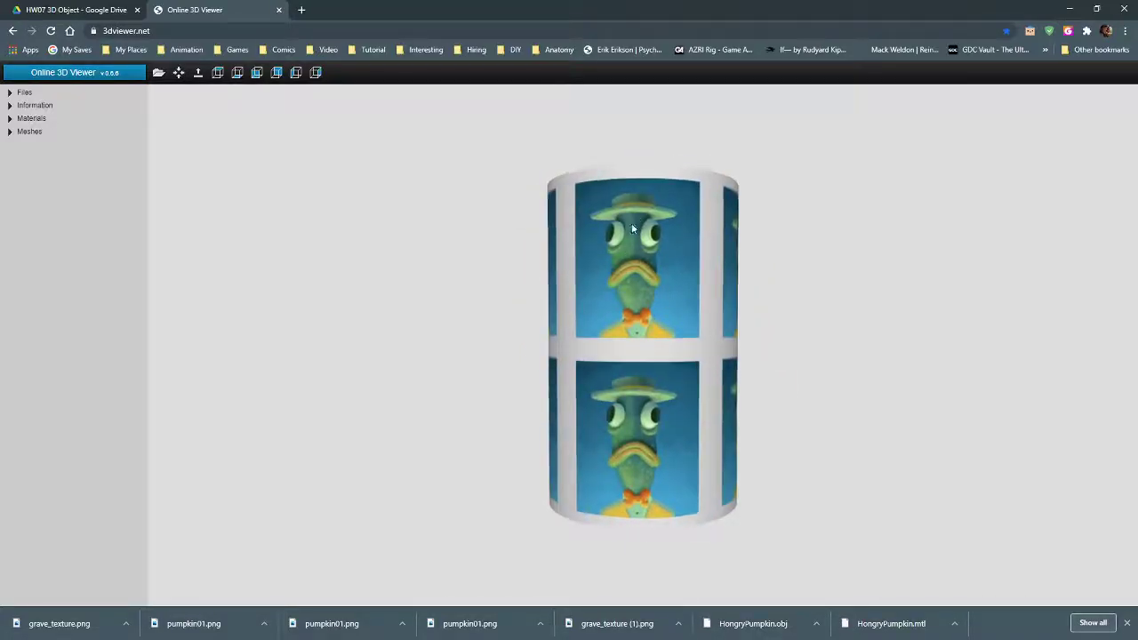
drag(634, 222, 673, 254)
drag(640, 305, 657, 284)
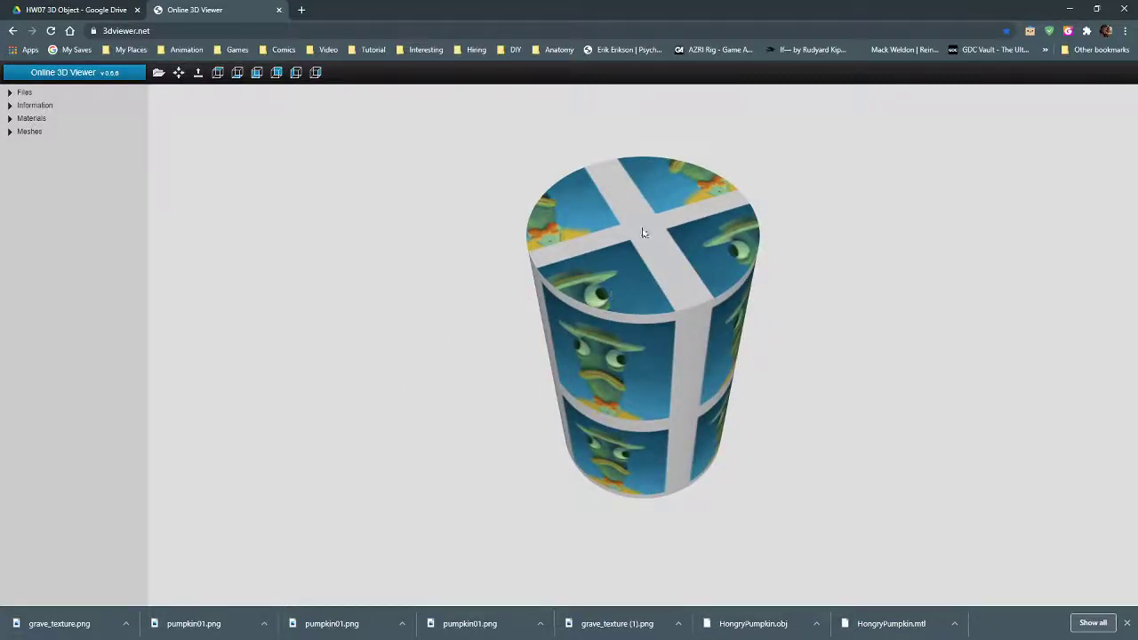
drag(645, 233, 633, 448)
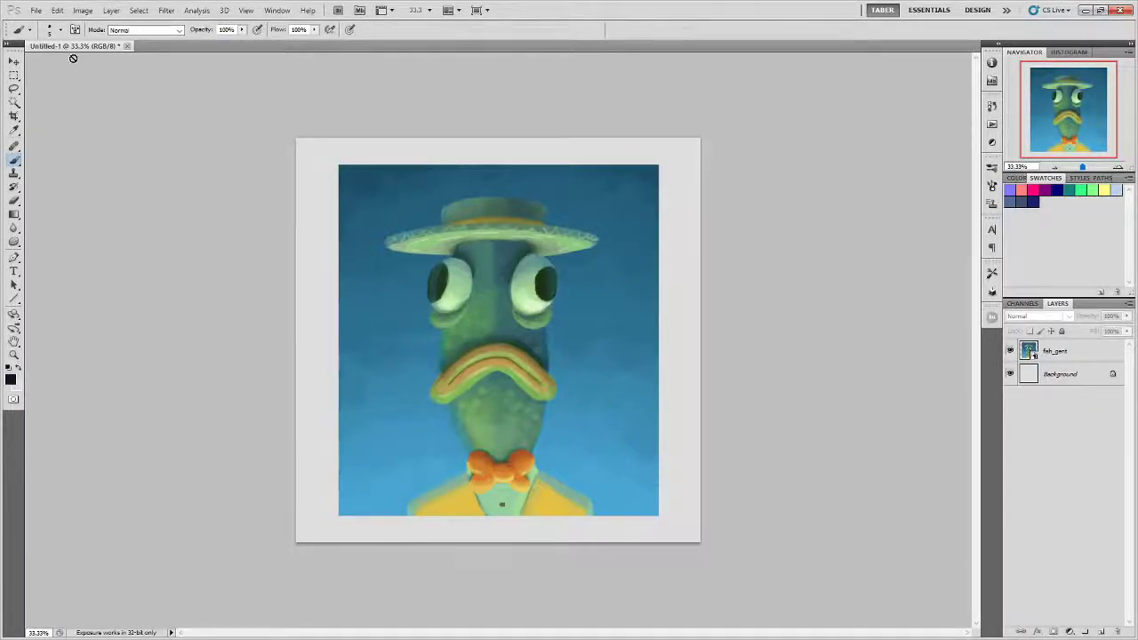
Rasterize the fish_gent smart object layer so its pixels can be edited directly.
click(14, 60)
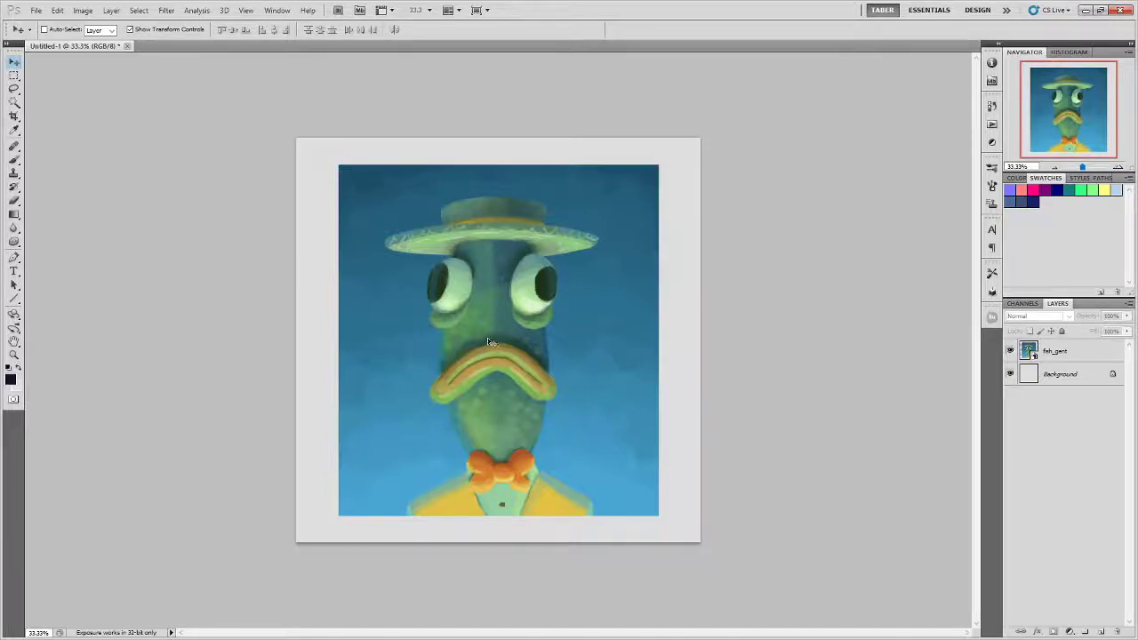
click(543, 333)
click(558, 246)
click(1086, 353)
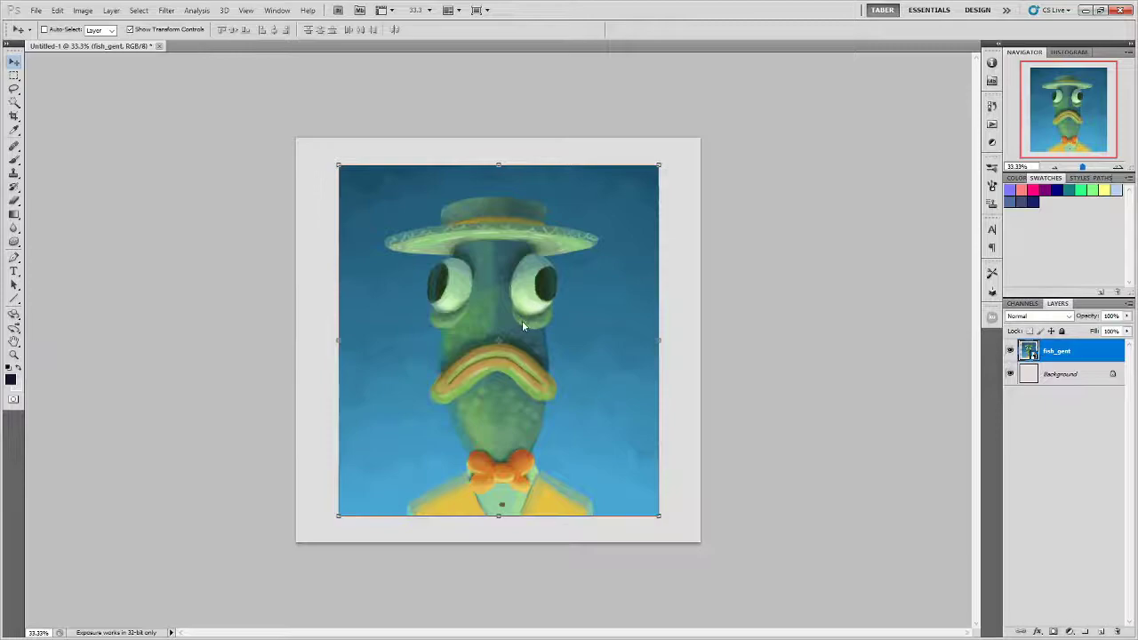
drag(522, 327, 541, 325)
key(ctrl+z)
right_click(1086, 350)
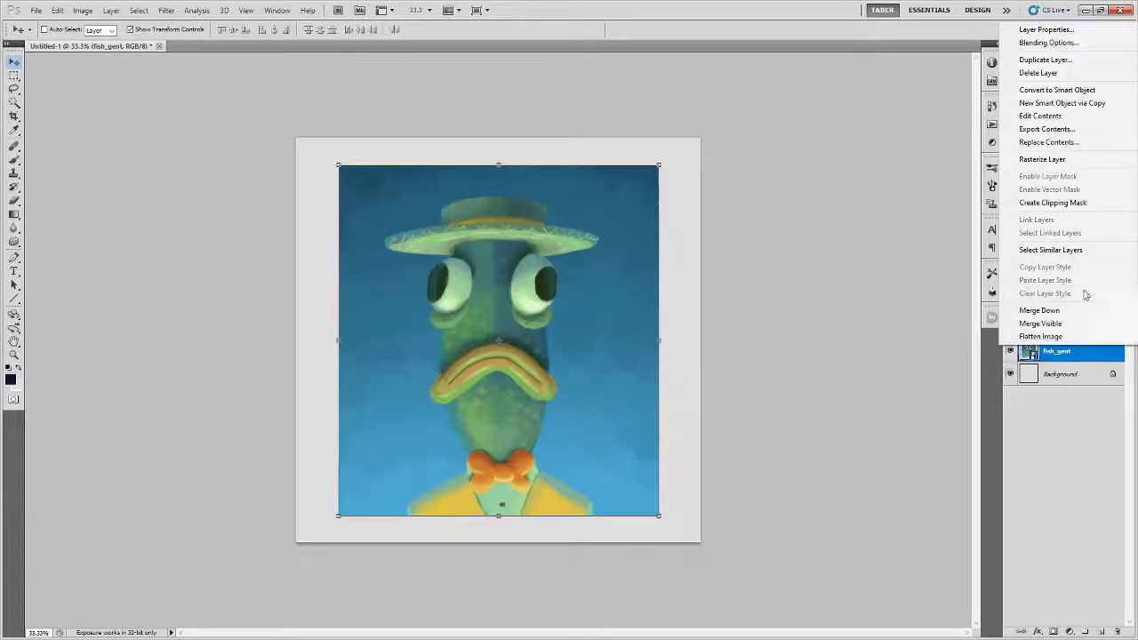
click(1060, 160)
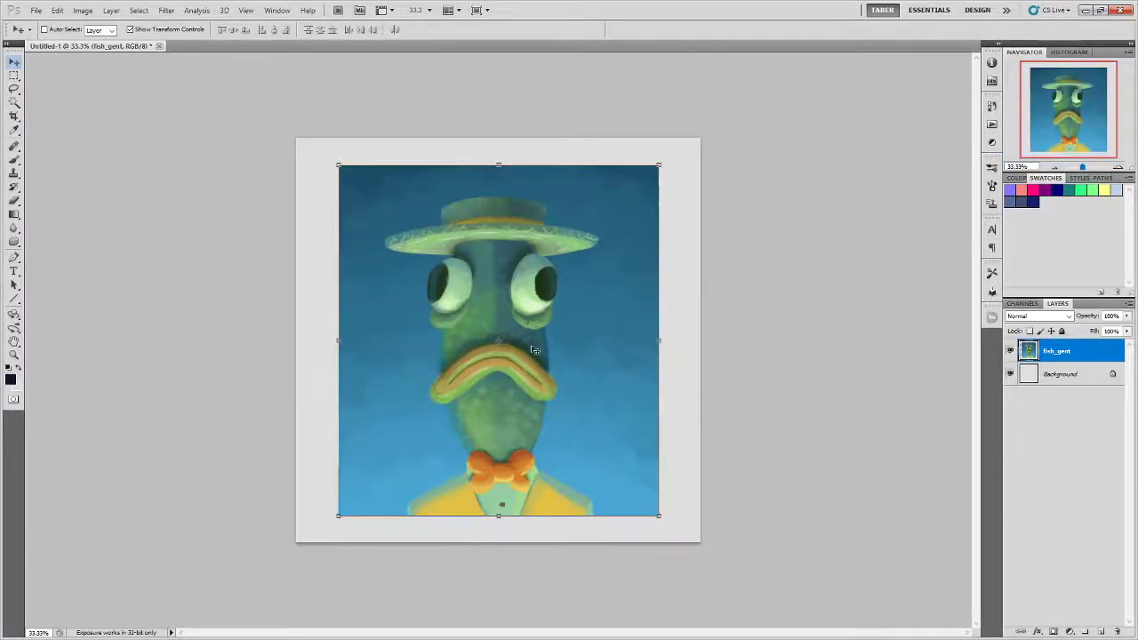
Try moving the fish_gent image by hand partly beyond the canvas's right and bottom edges, and return it to the centre.
drag(498, 309, 702, 304)
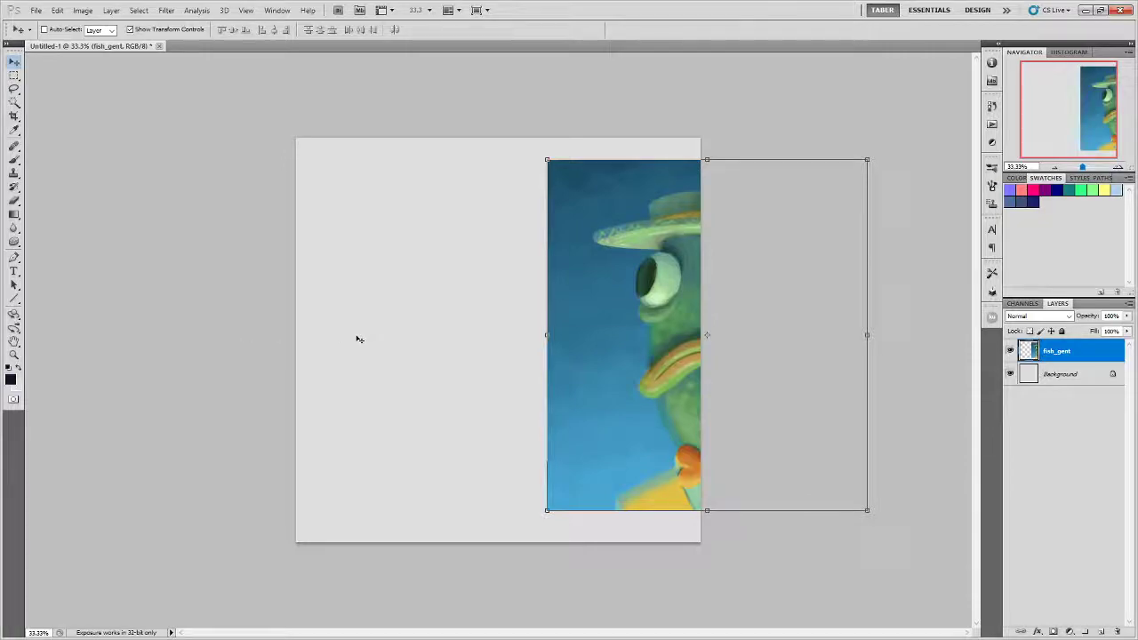
drag(669, 234, 512, 415)
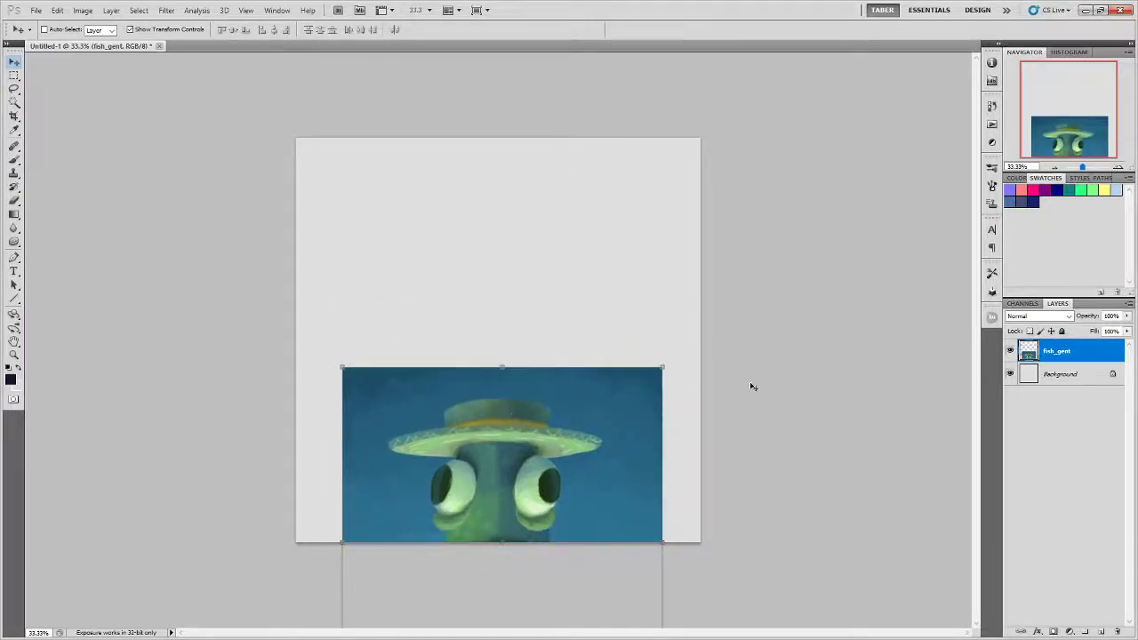
drag(444, 421, 654, 421)
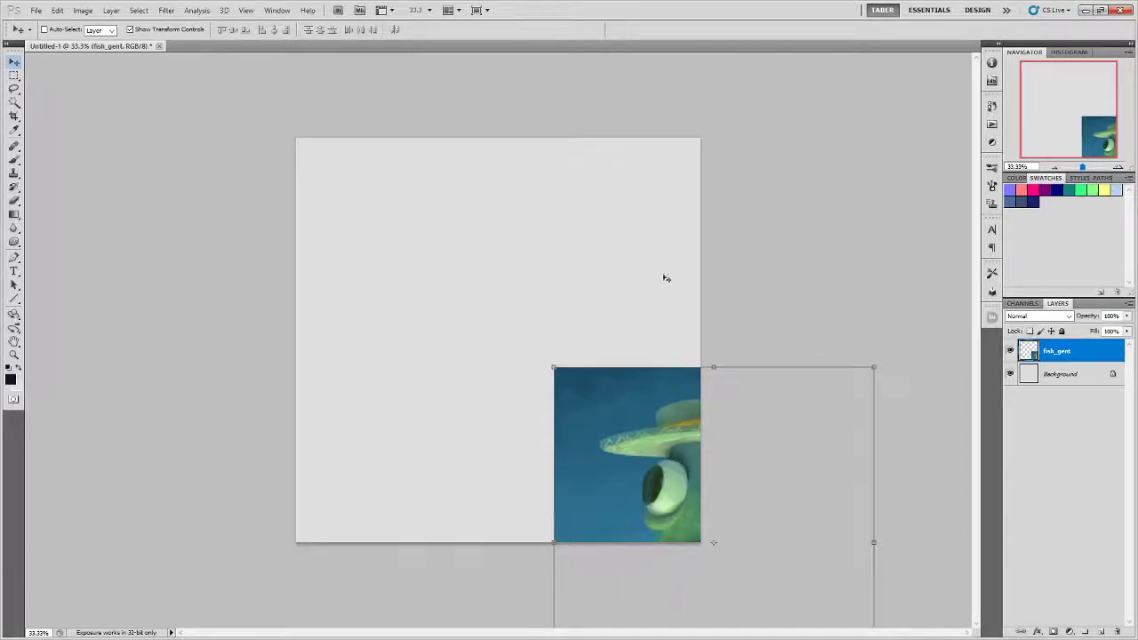
drag(632, 461, 558, 304)
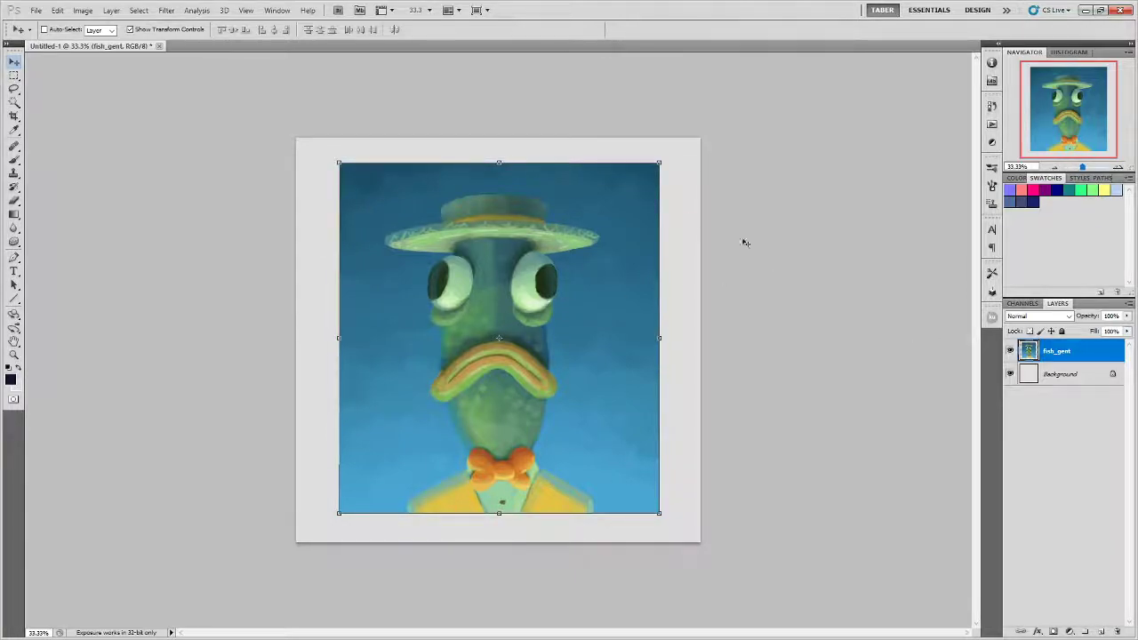
Preview the Offset filter on the fish_gent layer at +1024 pixels right and +1024 pixels down, comparing it with the original image.
click(166, 10)
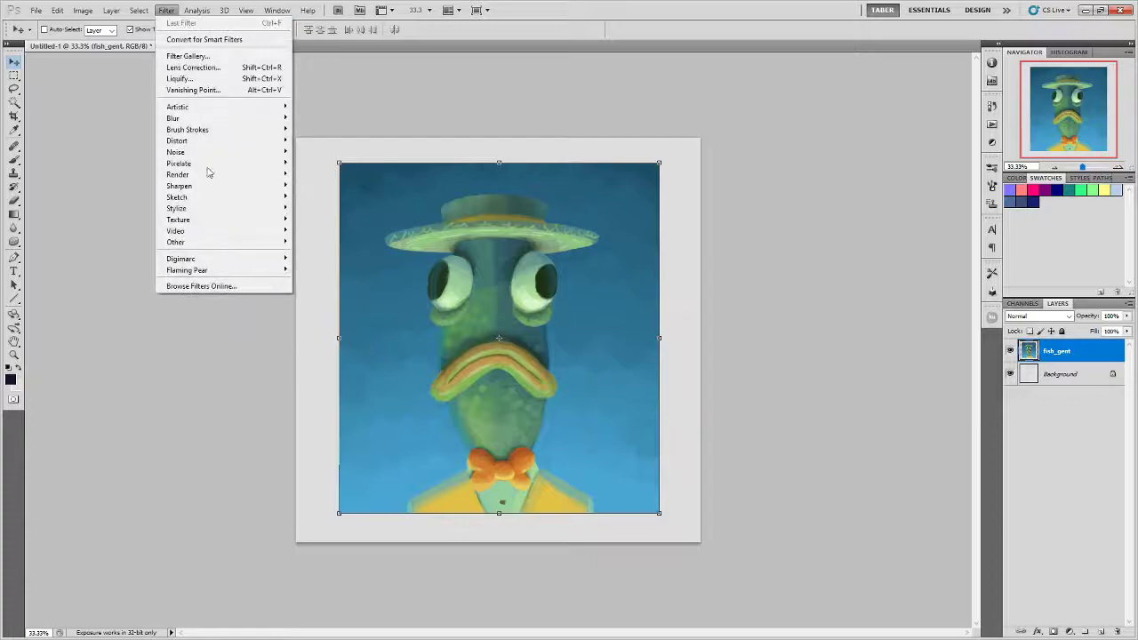
mouse_move(243, 246)
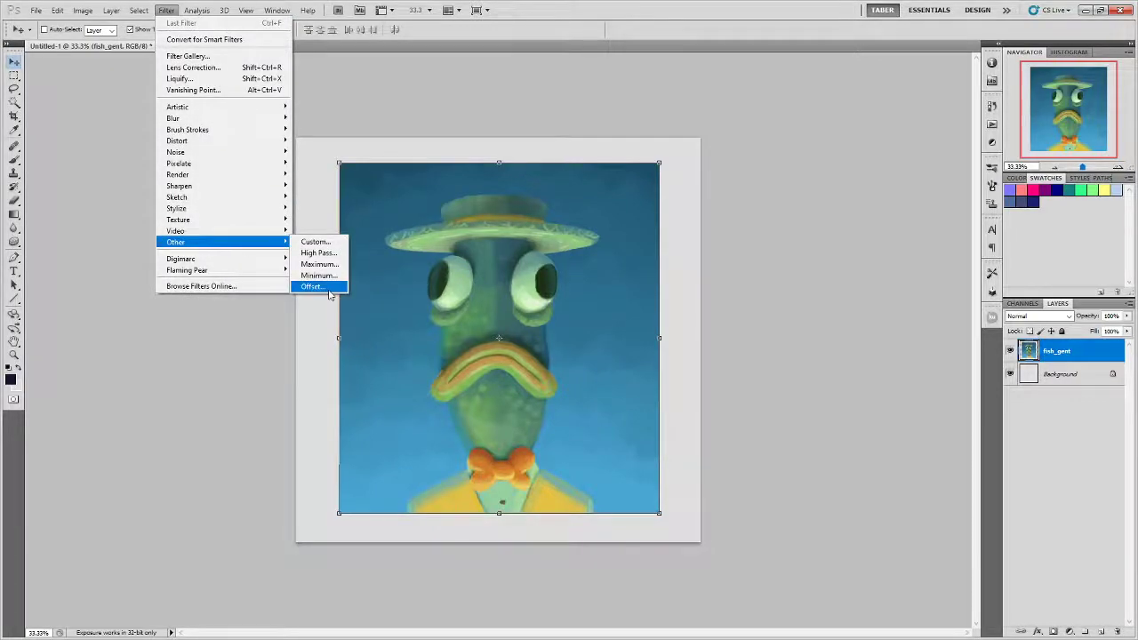
click(311, 286)
drag(787, 140, 846, 186)
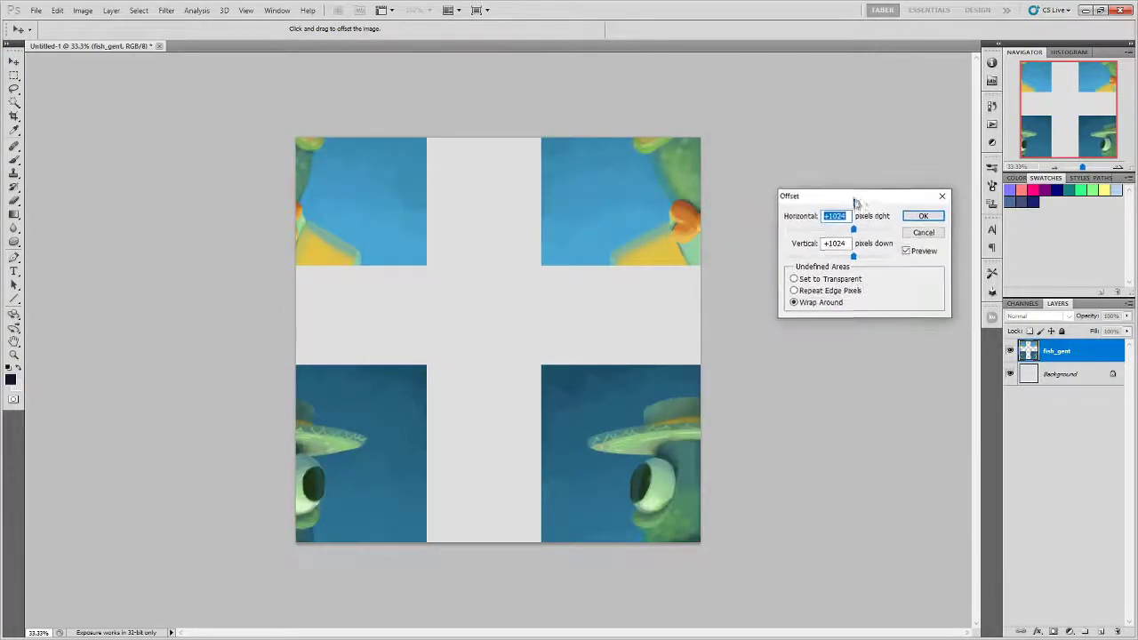
click(903, 241)
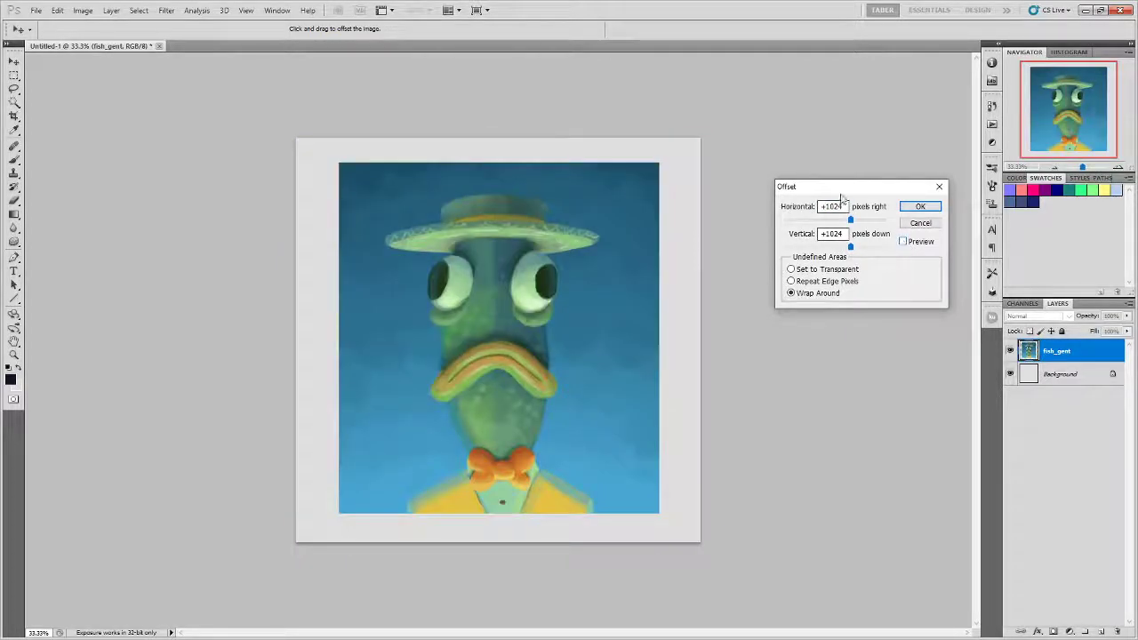
click(829, 233)
click(826, 233)
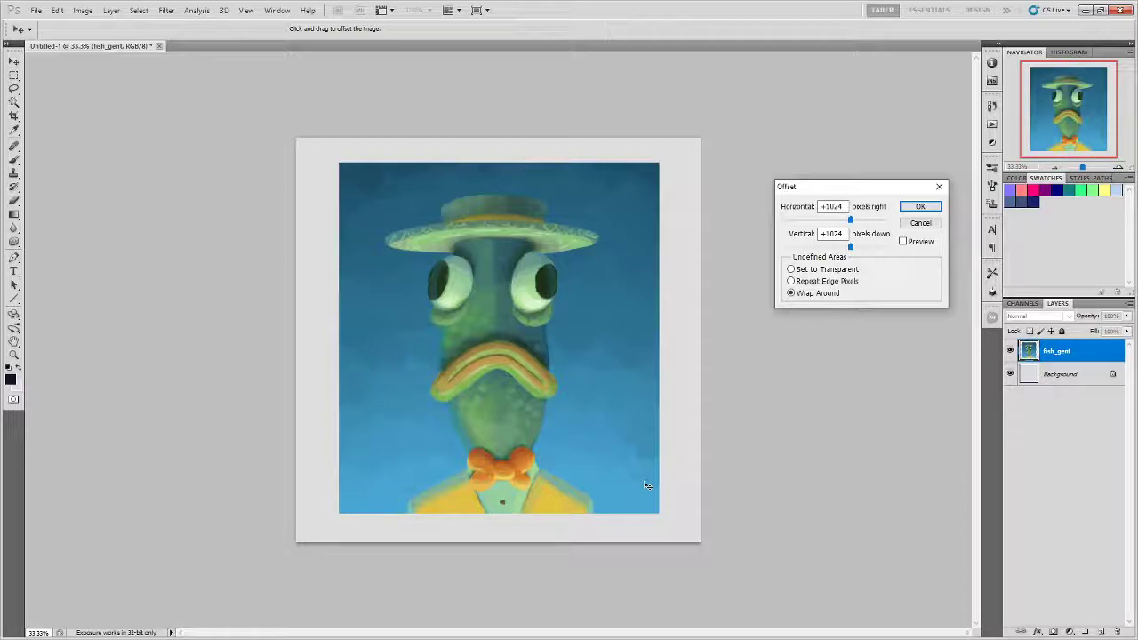
click(903, 241)
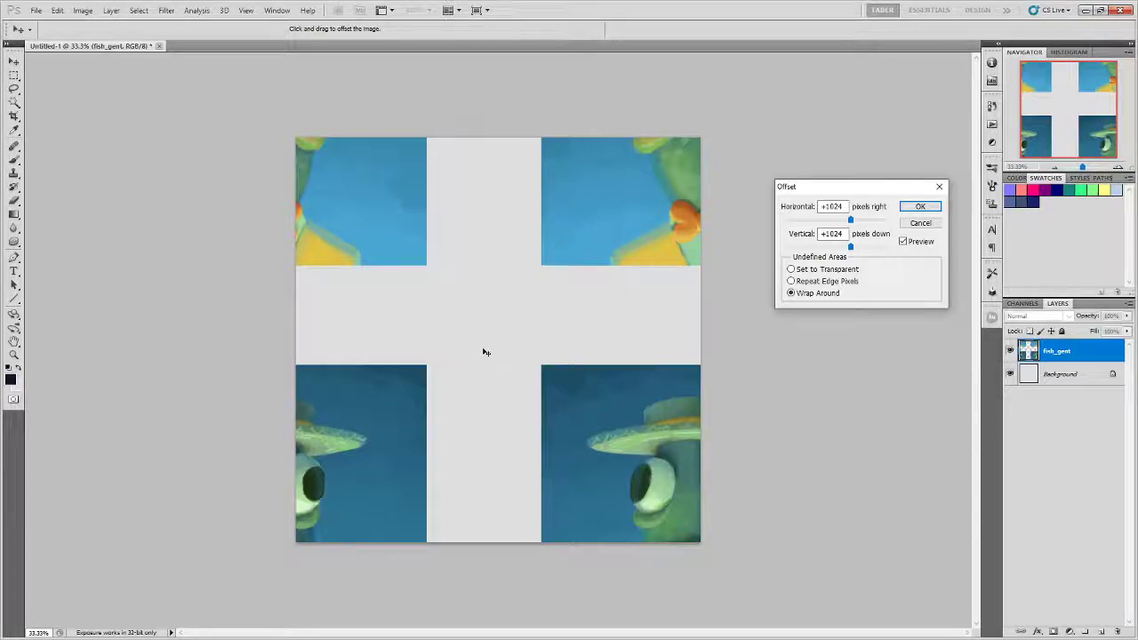
Compare the Offset filter's undefined area options, try applying it with Wrap Around, and undo the offset.
click(791, 281)
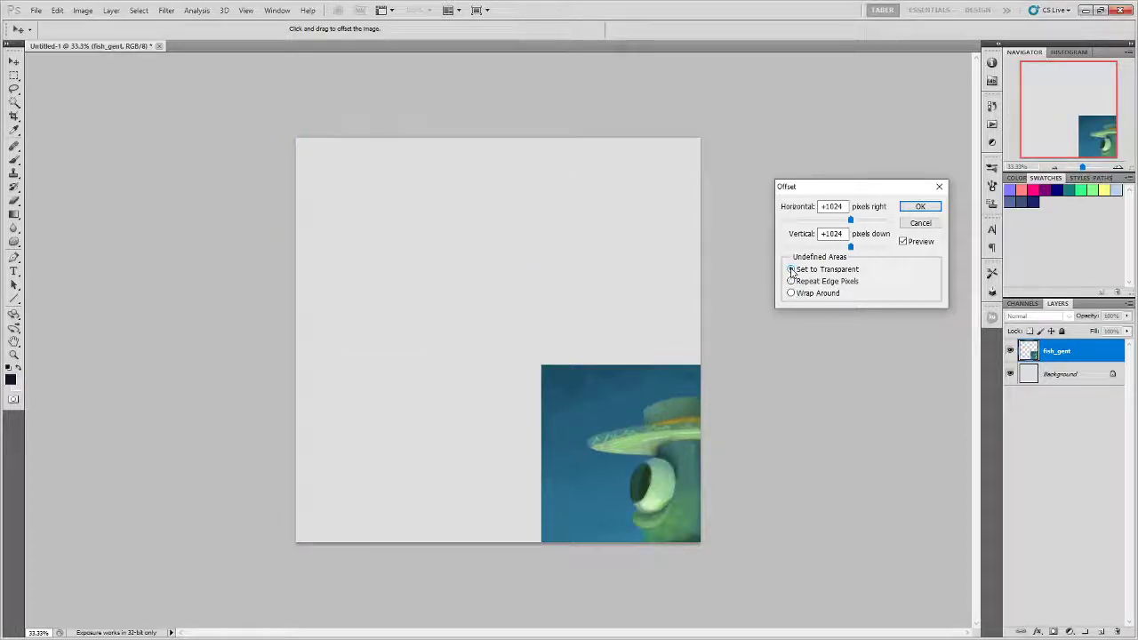
click(791, 292)
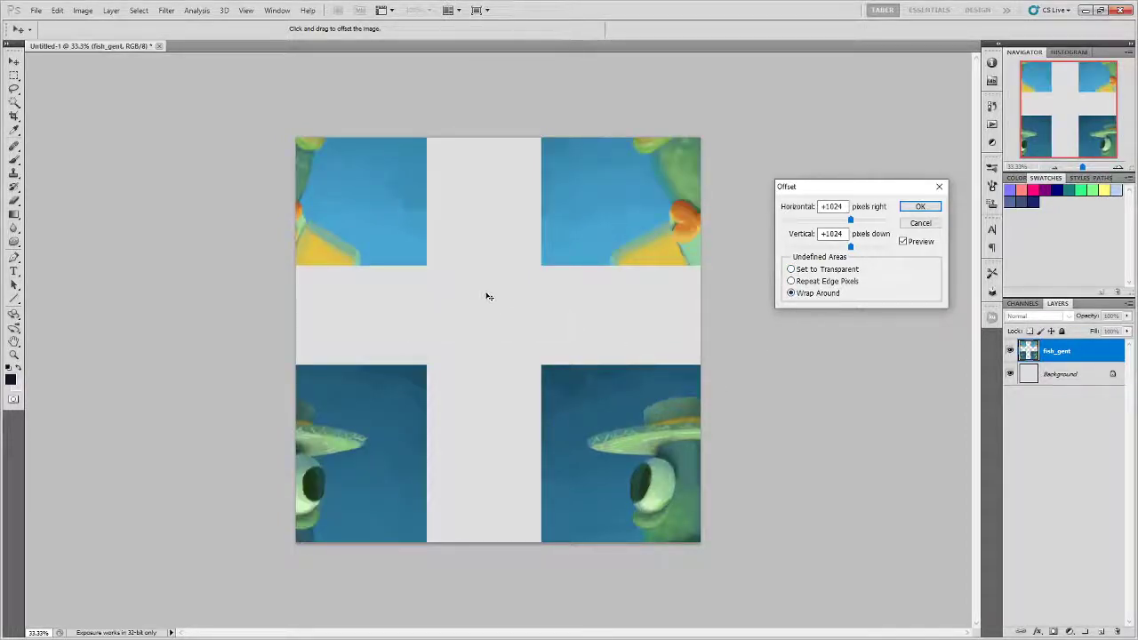
click(921, 206)
key(v)
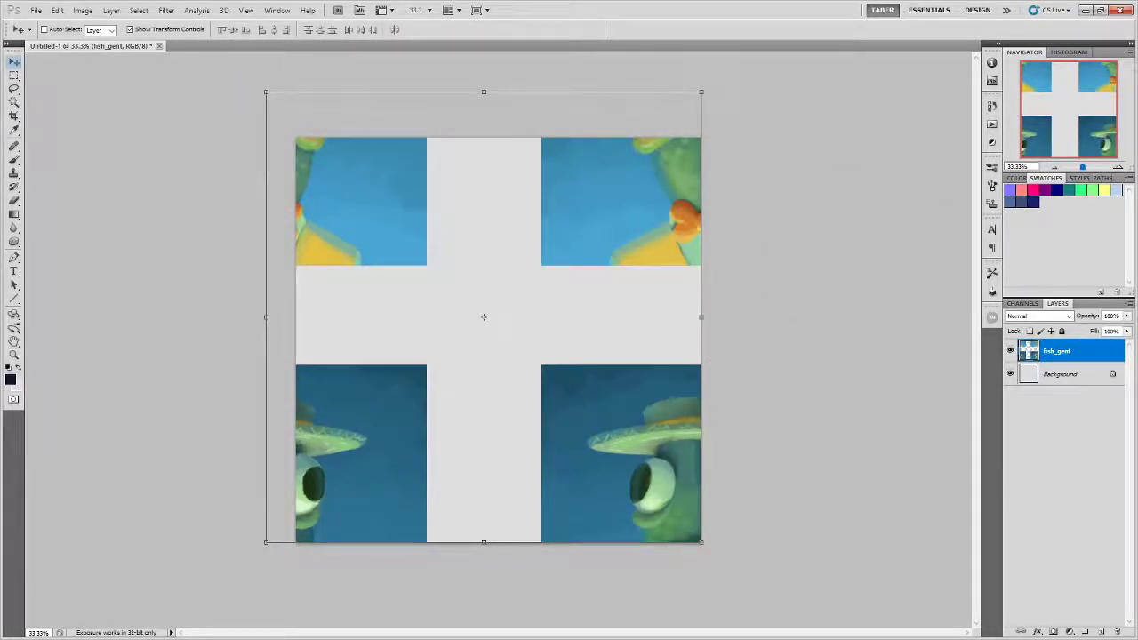
key(ctrl+z)
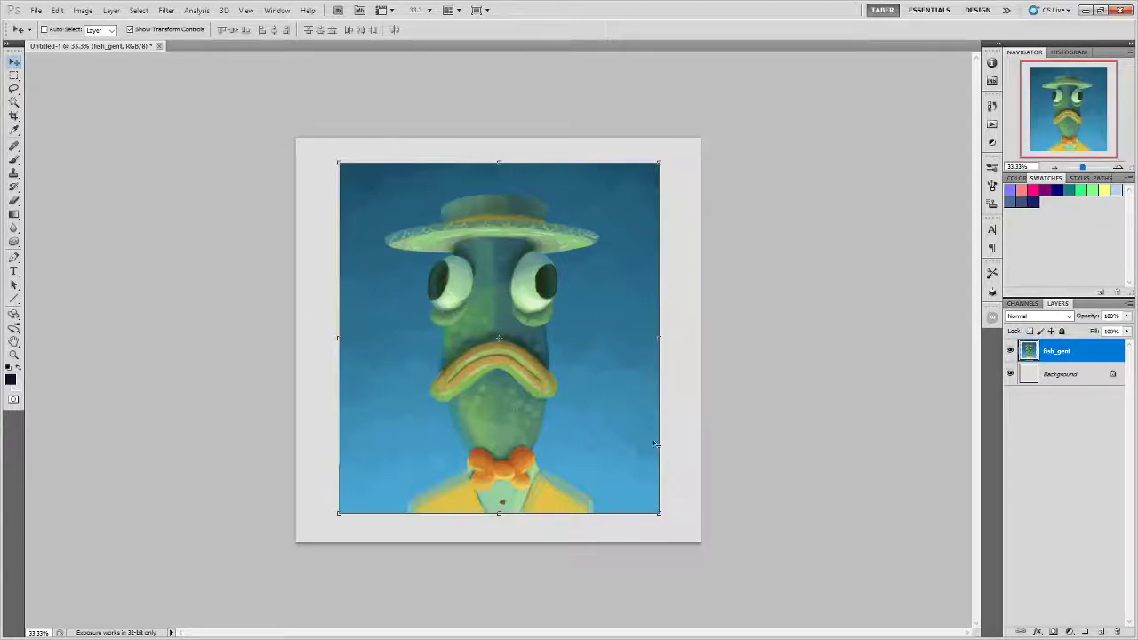
Apply the Offset filter to the fish_gent layer with +1024 pixels right, +1024 pixels down and Wrap Around.
click(177, 13)
mouse_move(267, 242)
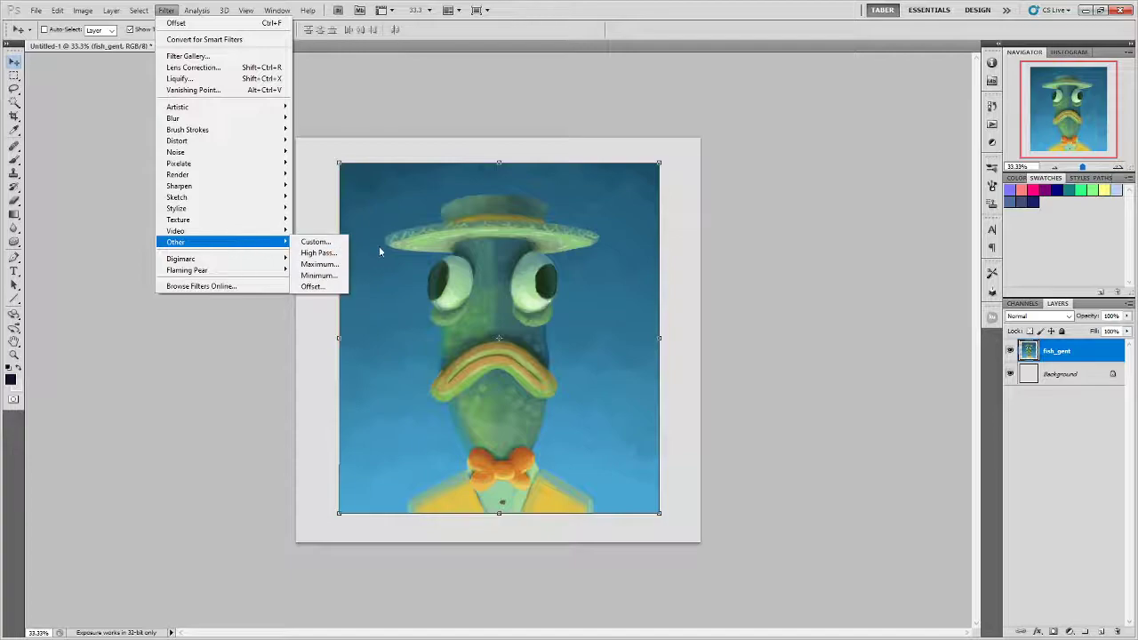
click(312, 287)
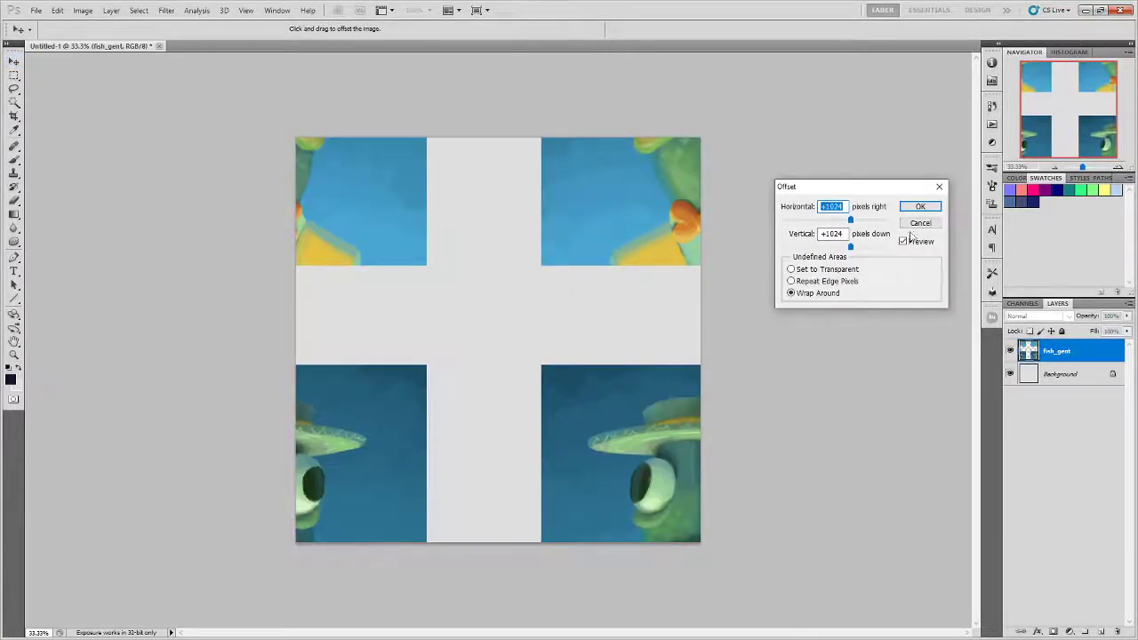
click(920, 206)
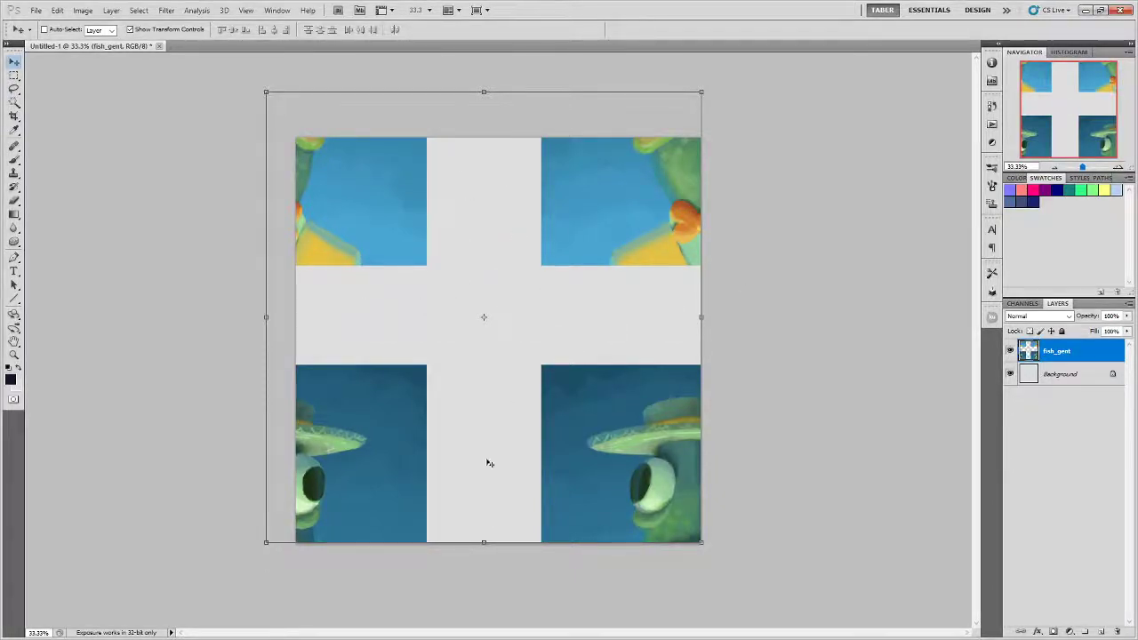
Add a new layer above fish_gent and choose the Paint - Cloudy brush preset for painting.
click(1097, 399)
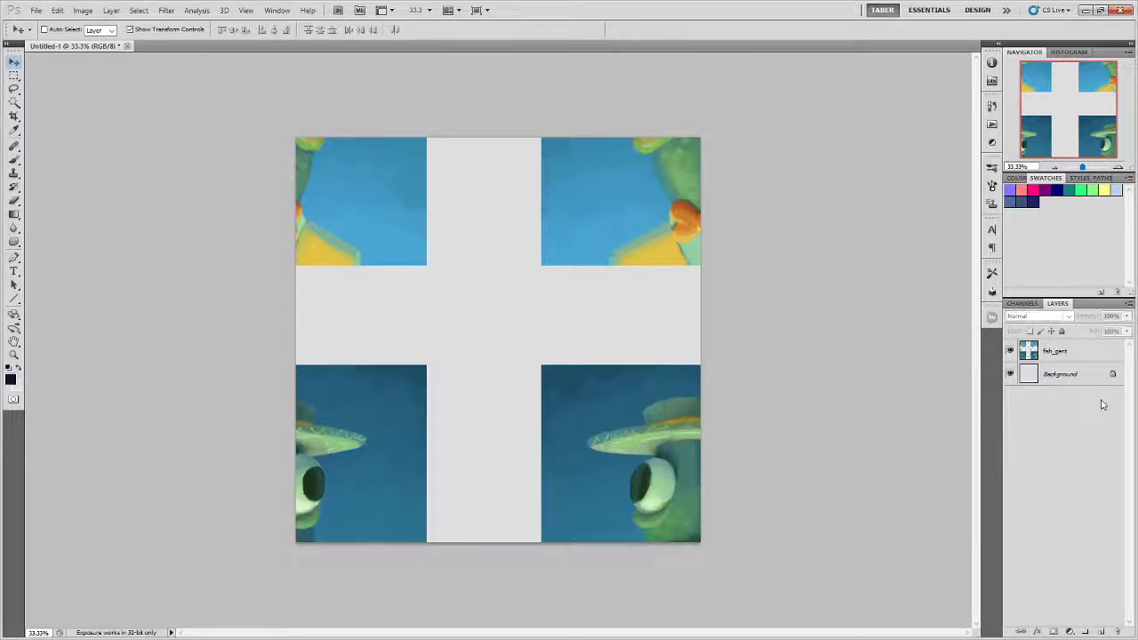
click(1100, 631)
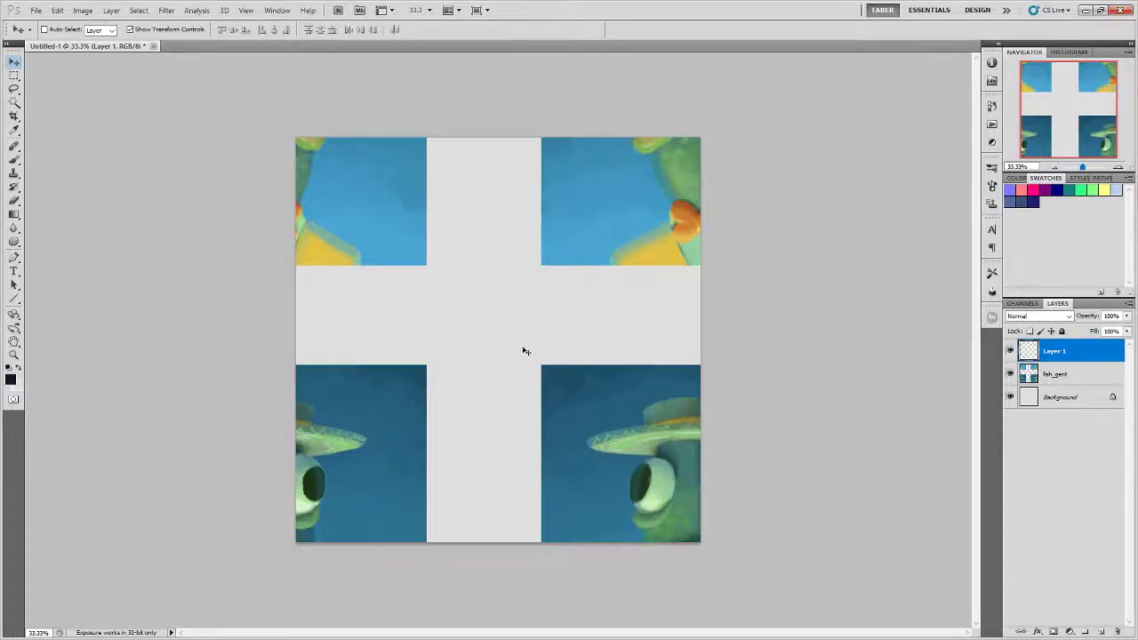
key(ctrl+plus)
drag(563, 305, 570, 405)
click(30, 33)
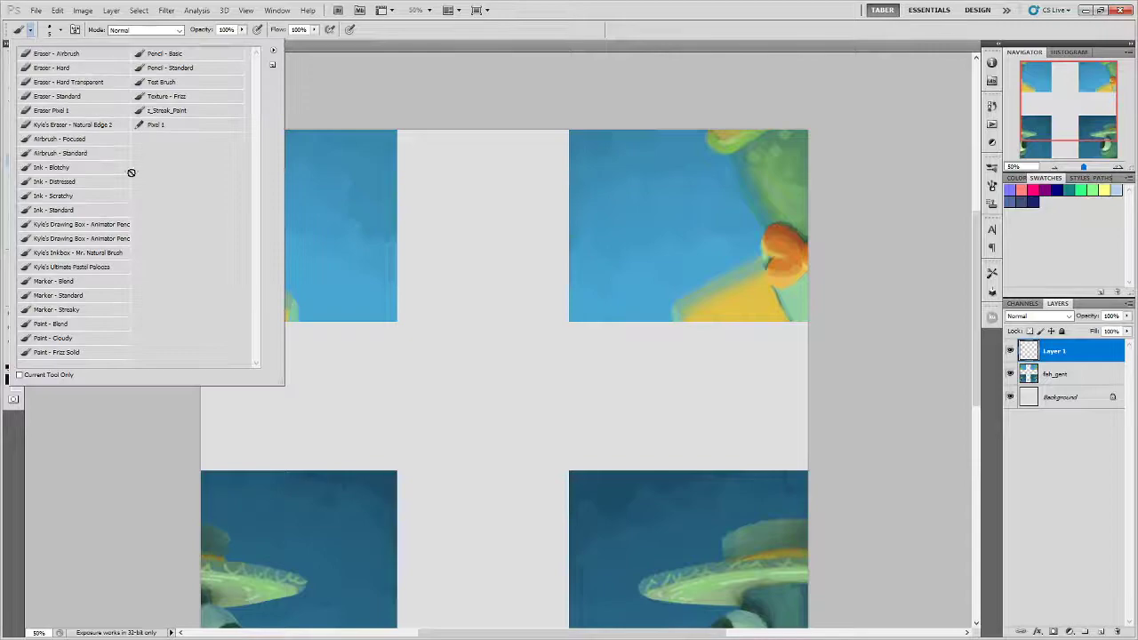
click(90, 339)
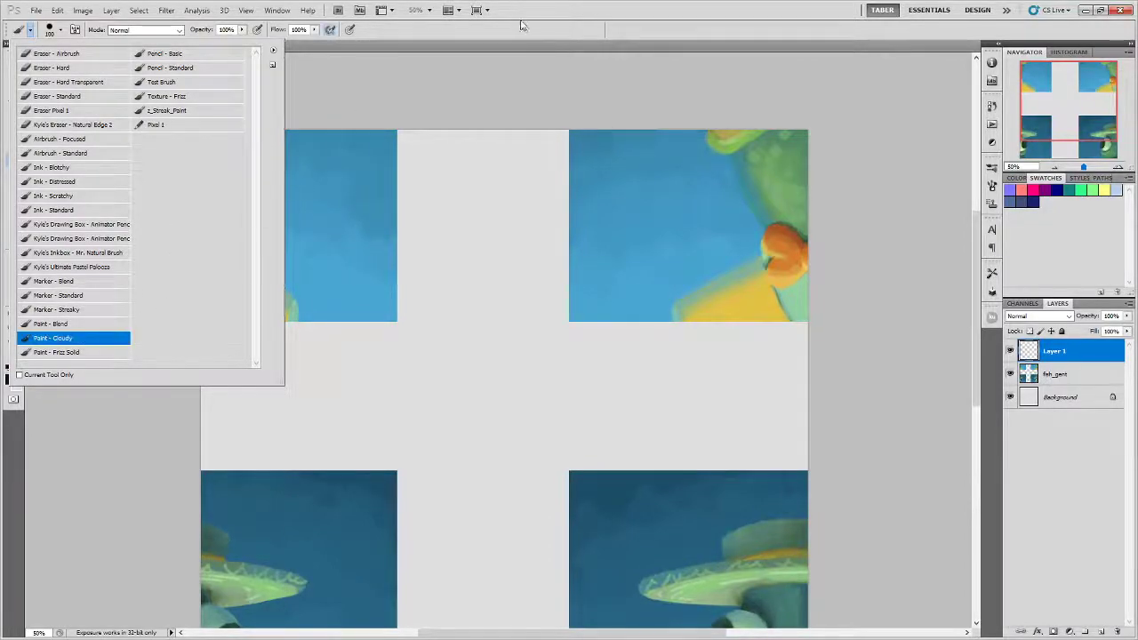
key(Return)
Sample the image's light and dark background blues and paint matching strips across the vertical gap, along the horizontal gap's two edges.
alt+click(391, 307)
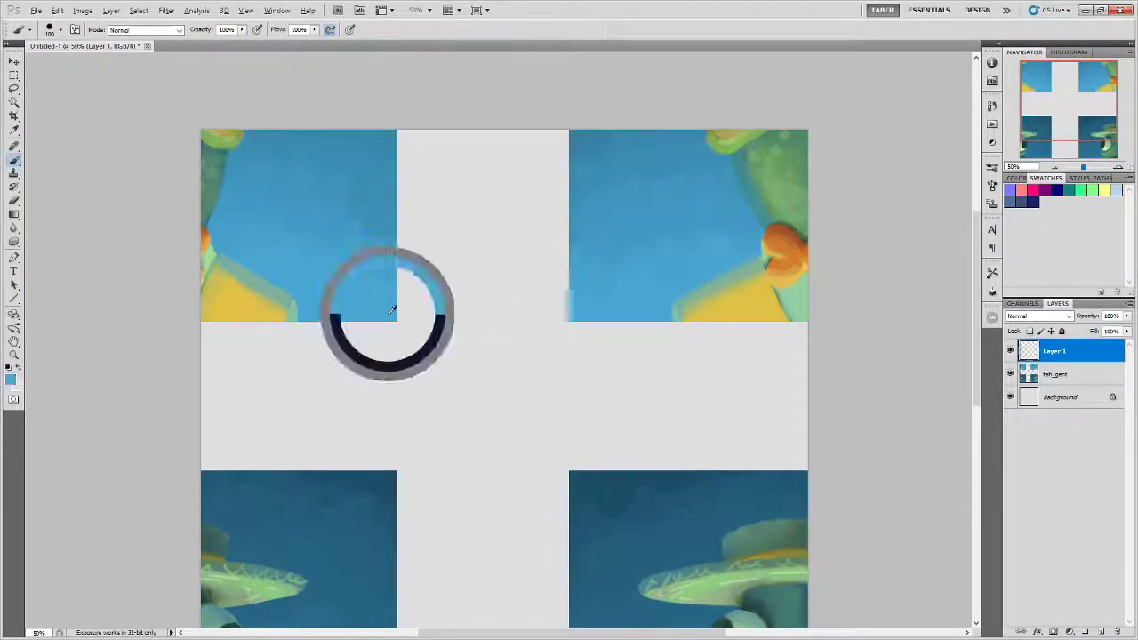
mouse_move(400, 311)
mouse_down()
mouse_move(588, 308)
mouse_move(376, 305)
mouse_up()
alt+click(395, 480)
mouse_move(383, 473)
mouse_down()
mouse_move(427, 475)
mouse_move(399, 483)
mouse_up()
scroll(551, 412, down, 2)
mouse_move(397, 411)
mouse_down()
mouse_move(364, 396)
mouse_move(503, 406)
mouse_move(721, 391)
mouse_up()
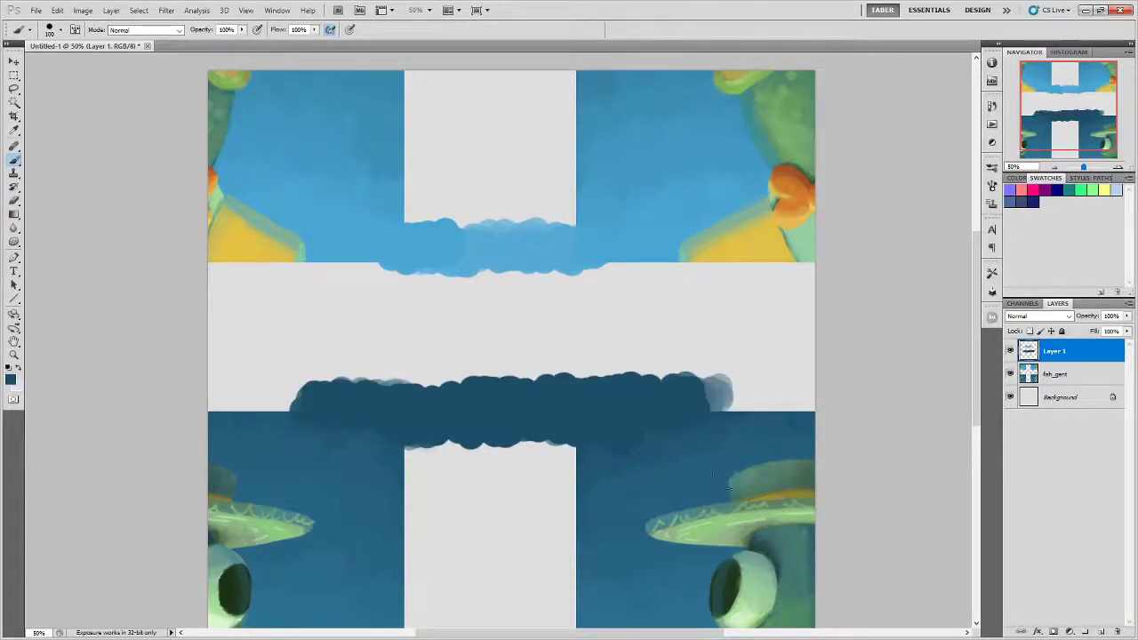
Paint a light blue band across the full canvas width along the upper edge of the horizontal gap.
scroll(670, 378, down, 1)
alt+click(559, 223)
mouse_move(569, 248)
mouse_down()
mouse_move(374, 250)
mouse_move(677, 239)
mouse_move(607, 239)
mouse_move(808, 251)
mouse_move(209, 249)
mouse_up()
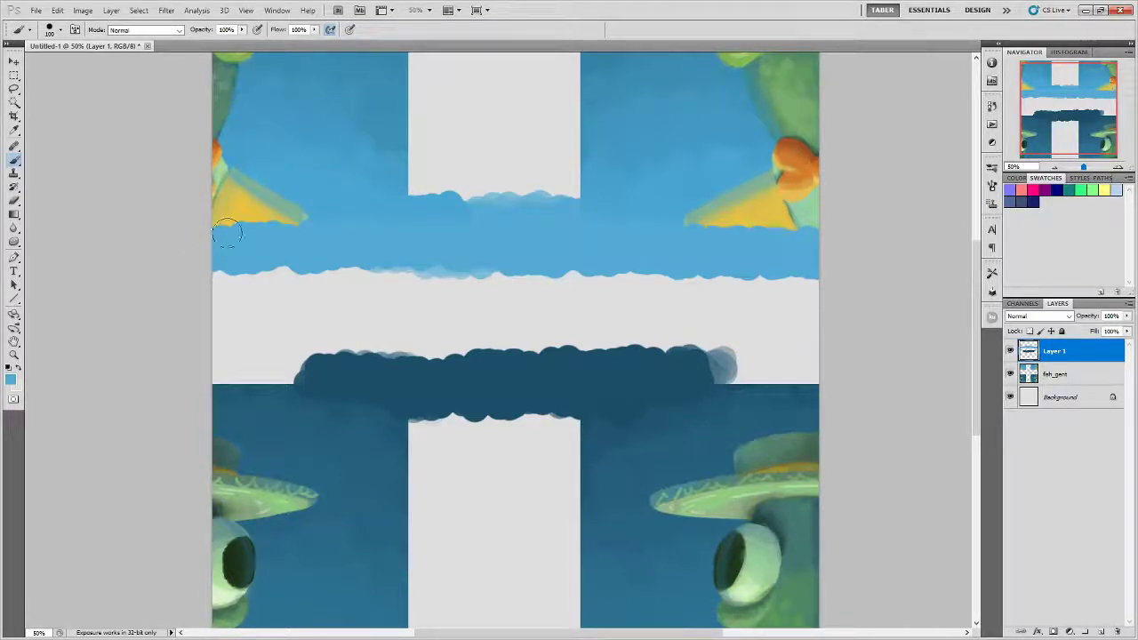
drag(833, 272, 770, 272)
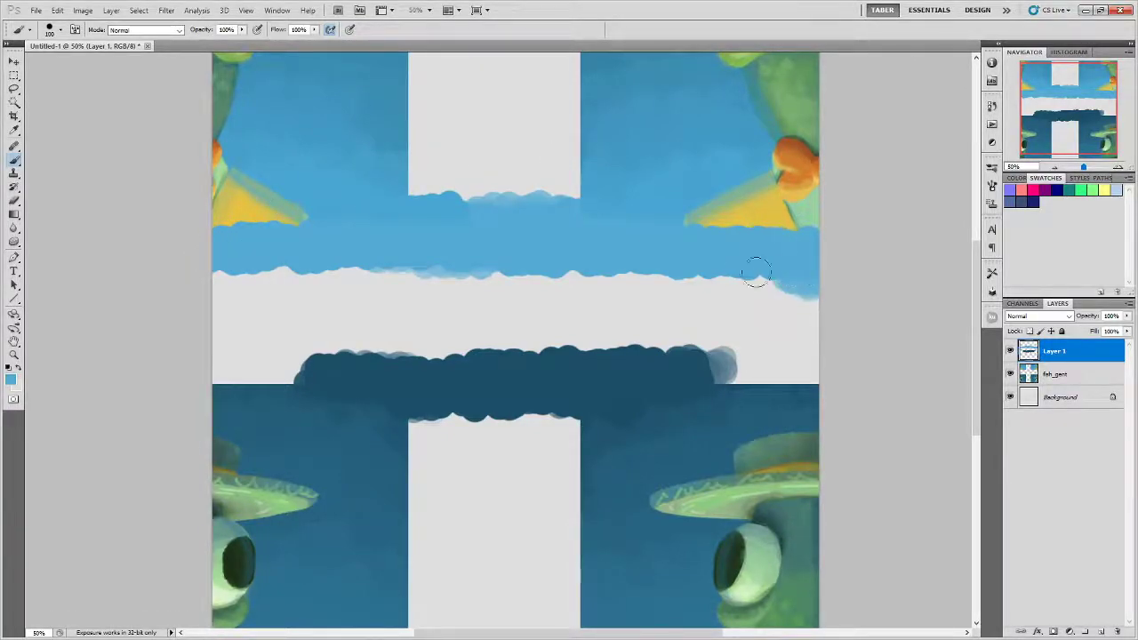
key(ctrl+z)
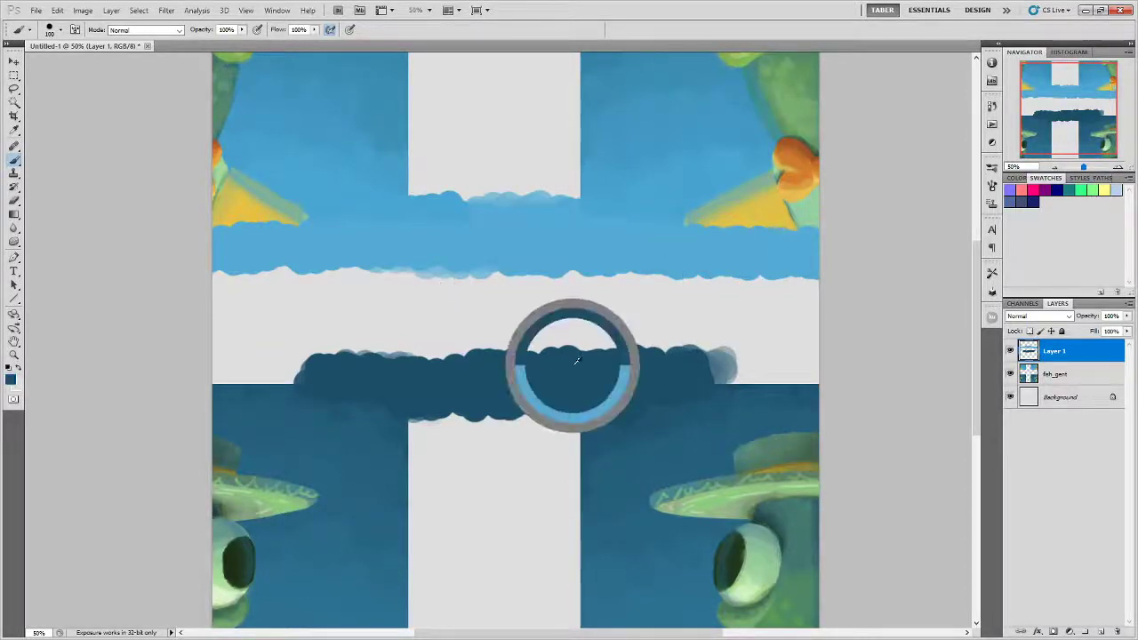
Paint a dark blue band across the full canvas width along the horizontal gap's lower edge and blend it down into the vertical gap.
mouse_move(218, 360)
mouse_down()
mouse_move(701, 355)
mouse_move(778, 368)
mouse_move(655, 376)
mouse_move(809, 361)
mouse_up()
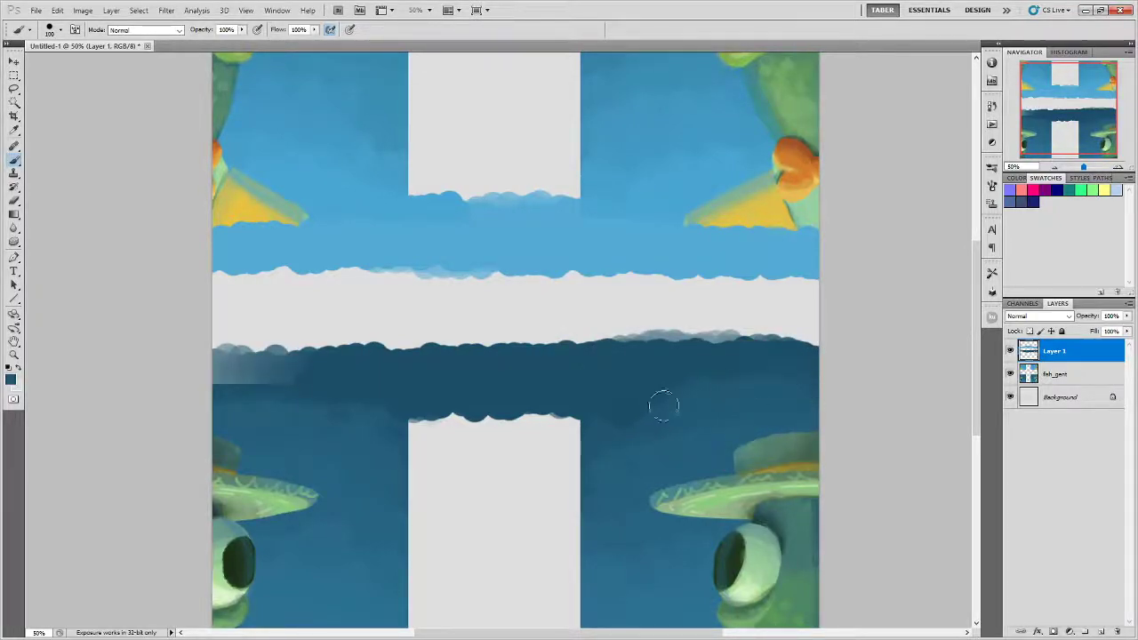
click(565, 436)
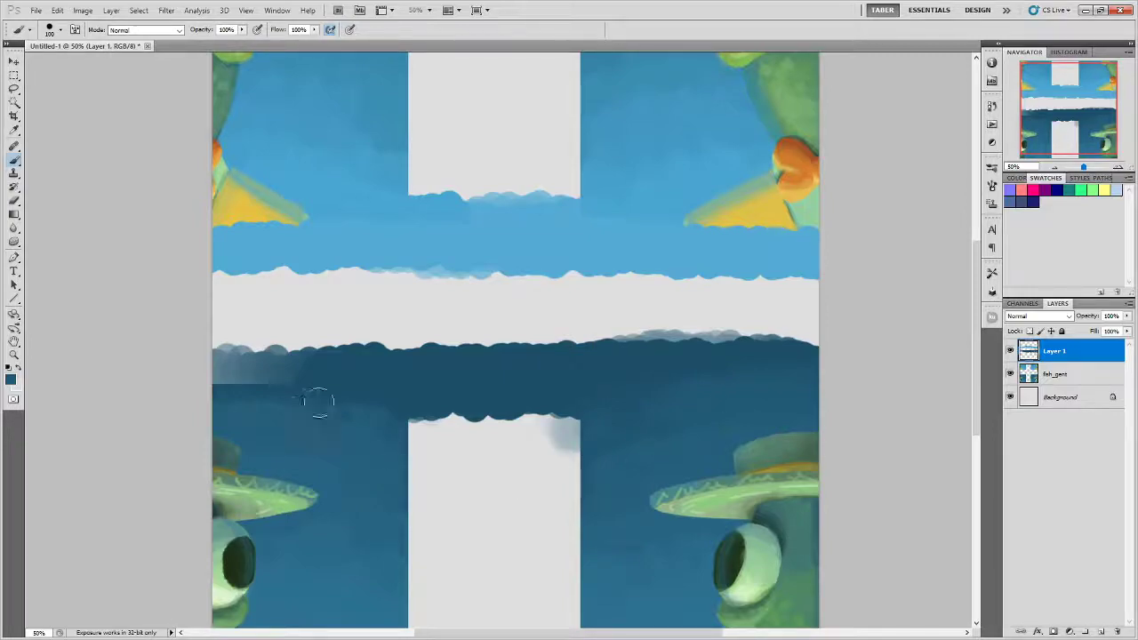
drag(231, 373, 346, 386)
click(431, 429)
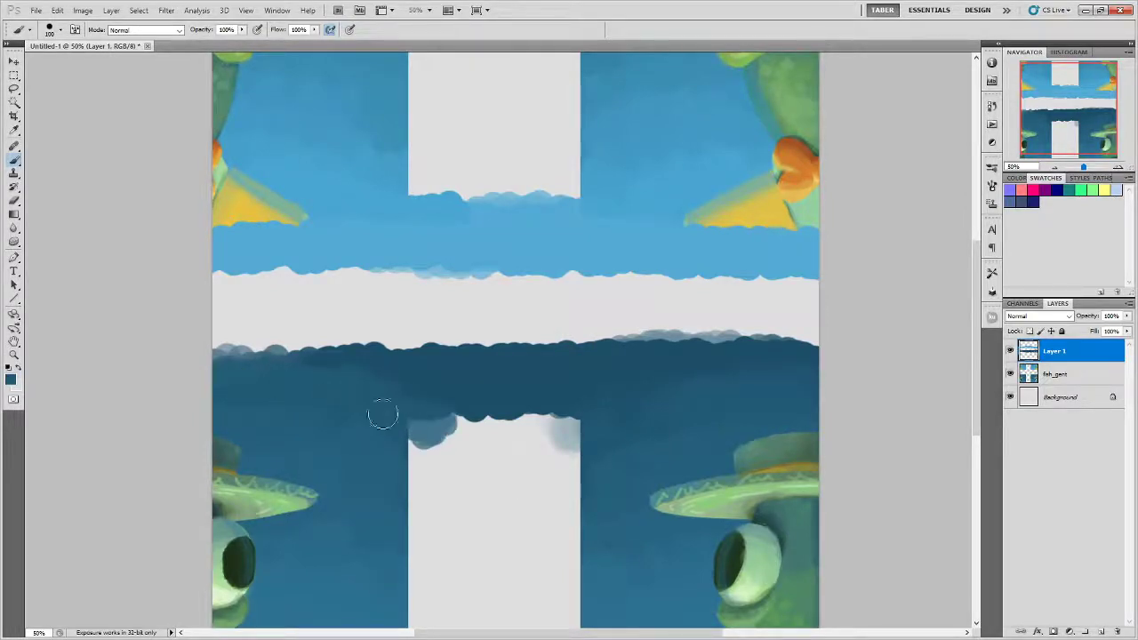
drag(518, 409, 536, 368)
mouse_move(440, 384)
mouse_down()
mouse_move(564, 376)
mouse_move(534, 386)
mouse_move(540, 320)
mouse_up()
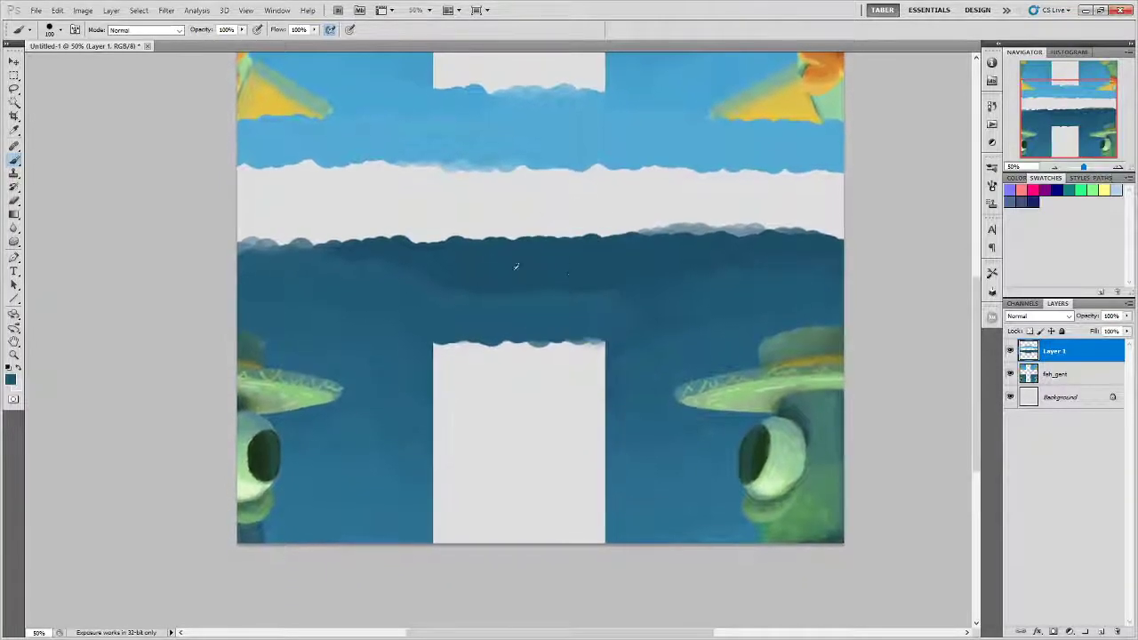
Fill the lower half of the vertical gap with blues sampled from the surrounding water.
drag(379, 543, 378, 420)
mouse_move(449, 416)
mouse_down()
mouse_move(454, 391)
mouse_move(595, 431)
mouse_up()
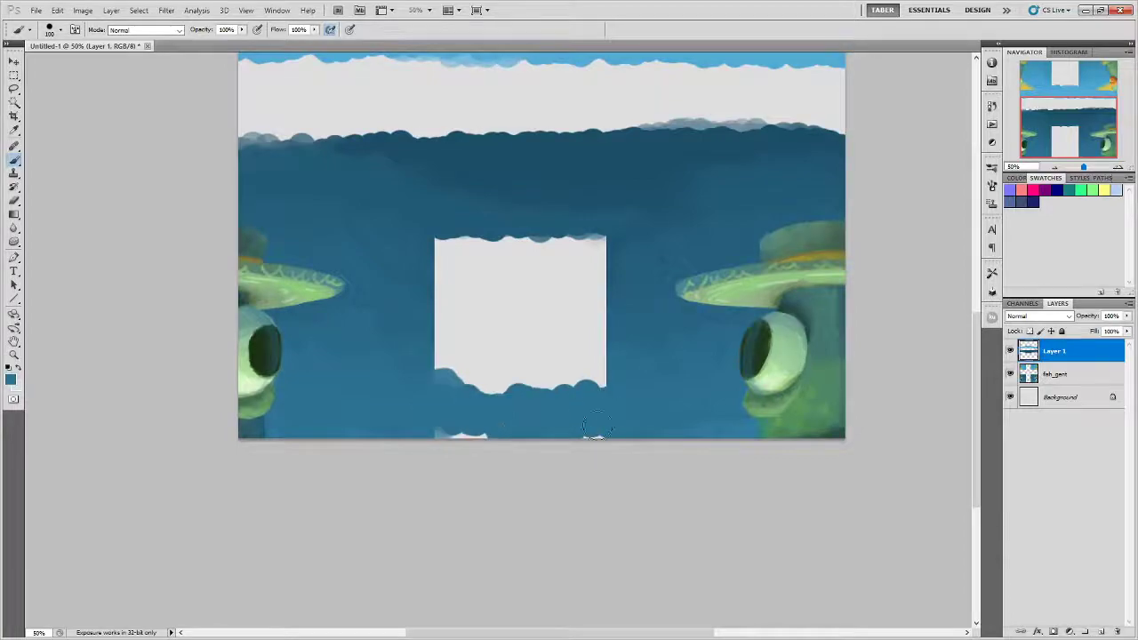
mouse_move(440, 363)
mouse_down()
mouse_move(556, 378)
mouse_move(498, 345)
mouse_move(444, 336)
mouse_move(541, 323)
mouse_move(444, 313)
mouse_move(436, 351)
mouse_move(432, 246)
mouse_move(448, 286)
mouse_move(625, 257)
mouse_move(604, 284)
mouse_move(559, 244)
mouse_move(574, 257)
mouse_up()
Paint light blue along the lower edges of both yellow fins to soften their cut-off borders.
scroll(574, 258, up, 5)
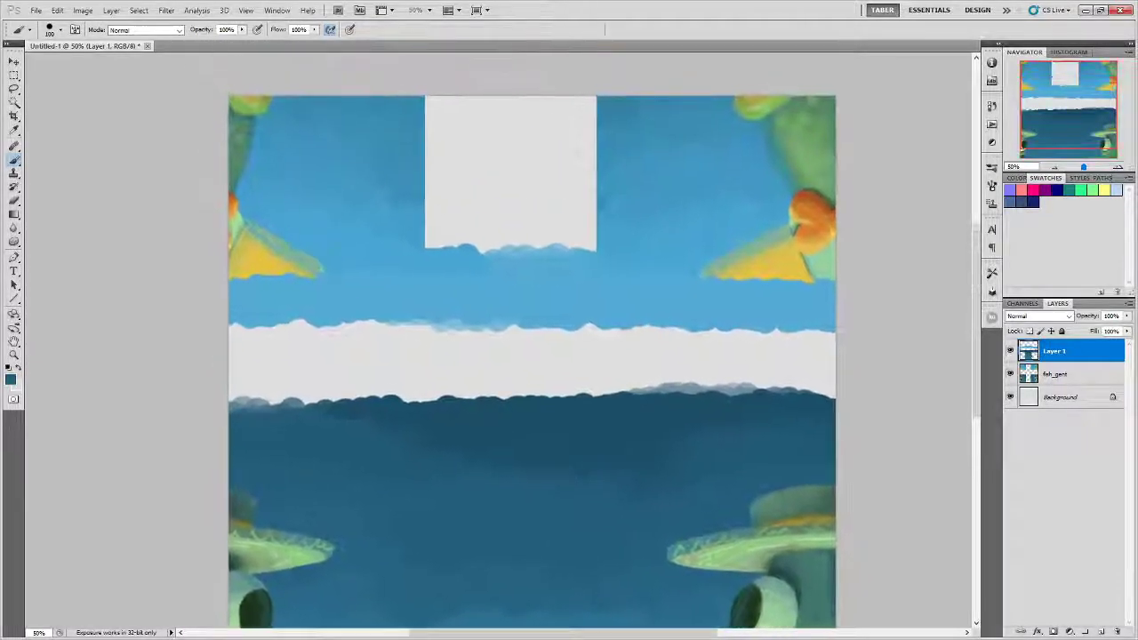
mouse_move(743, 280)
mouse_down()
mouse_move(830, 283)
mouse_move(711, 287)
mouse_move(758, 298)
mouse_up()
drag(328, 287, 322, 295)
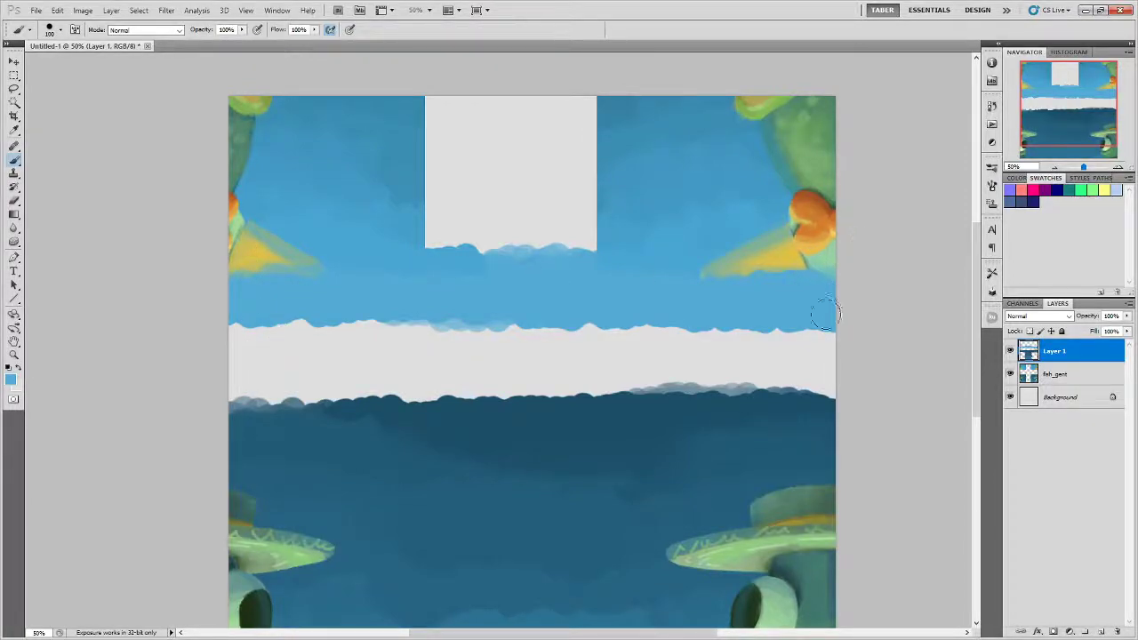
Fill the upper half of the vertical gap with sampled light and mid blues and blend it into the surrounding water.
scroll(555, 286, up, 4)
mouse_move(422, 396)
mouse_down()
mouse_move(570, 403)
mouse_move(398, 381)
mouse_move(602, 376)
mouse_up()
mouse_move(445, 335)
mouse_down()
mouse_move(593, 345)
mouse_move(414, 345)
mouse_move(557, 312)
mouse_move(436, 301)
mouse_move(564, 275)
mouse_move(405, 269)
mouse_move(595, 264)
mouse_move(445, 273)
mouse_move(501, 271)
mouse_up()
key(bracketright)
key(bracketright)
key(bracketright)
key(bracketright)
key(bracketright)
key(bracketright)
drag(418, 299, 587, 279)
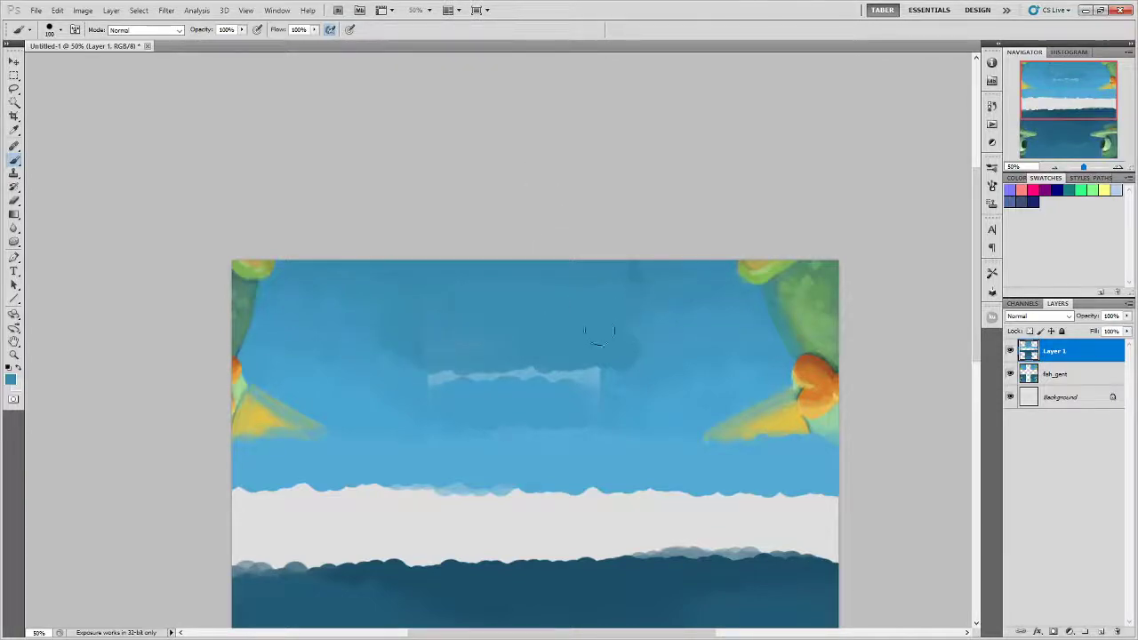
drag(408, 358, 597, 354)
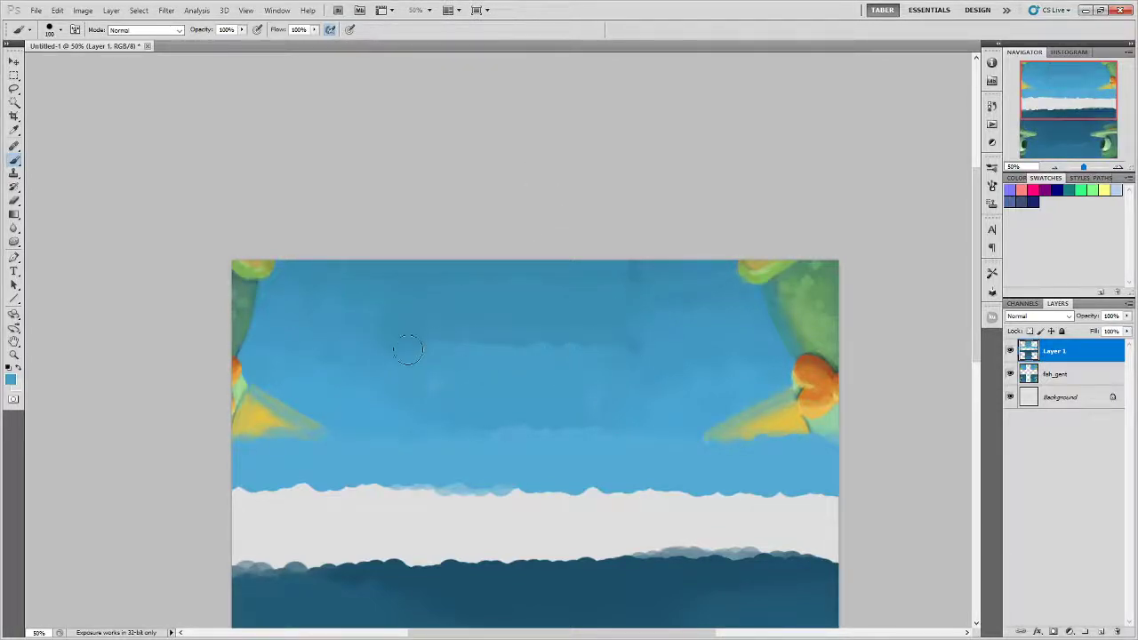
Enlarge the brush to 175 px and fill the horizontal gap with light blue above and dark blue below.
key(bracketright)
key(bracketright)
key(bracketright)
drag(604, 480, 637, 362)
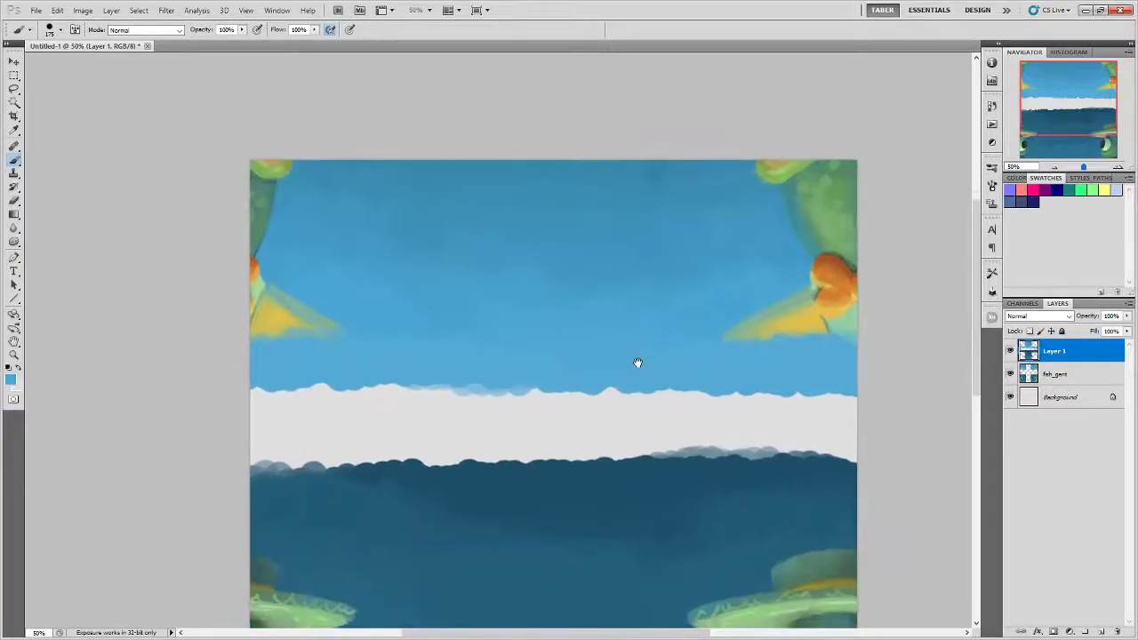
scroll(605, 373, down, 2)
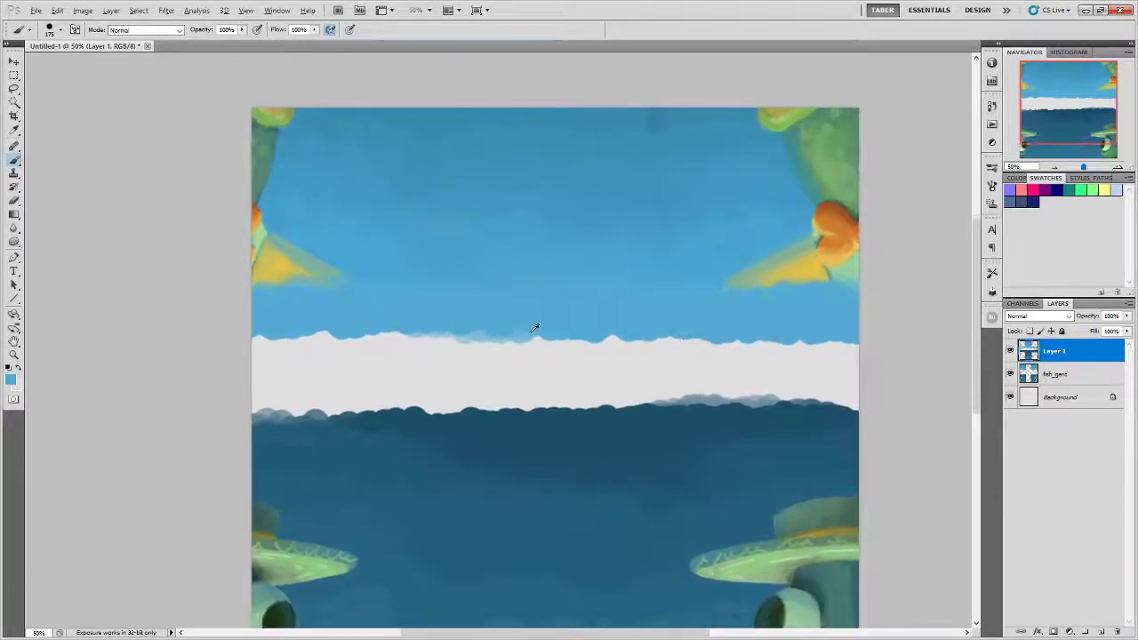
mouse_move(254, 332)
mouse_down()
mouse_move(909, 345)
mouse_move(335, 353)
mouse_move(759, 352)
mouse_up()
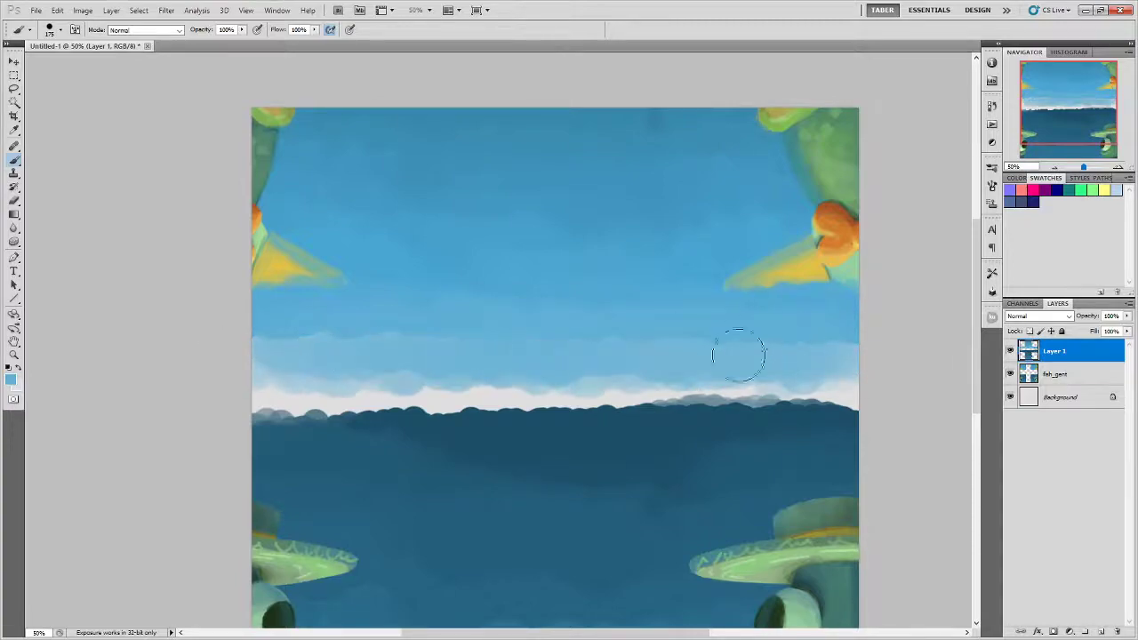
mouse_move(437, 406)
mouse_down()
mouse_move(714, 406)
mouse_move(853, 382)
mouse_move(258, 382)
mouse_move(853, 382)
mouse_up()
drag(400, 396, 267, 396)
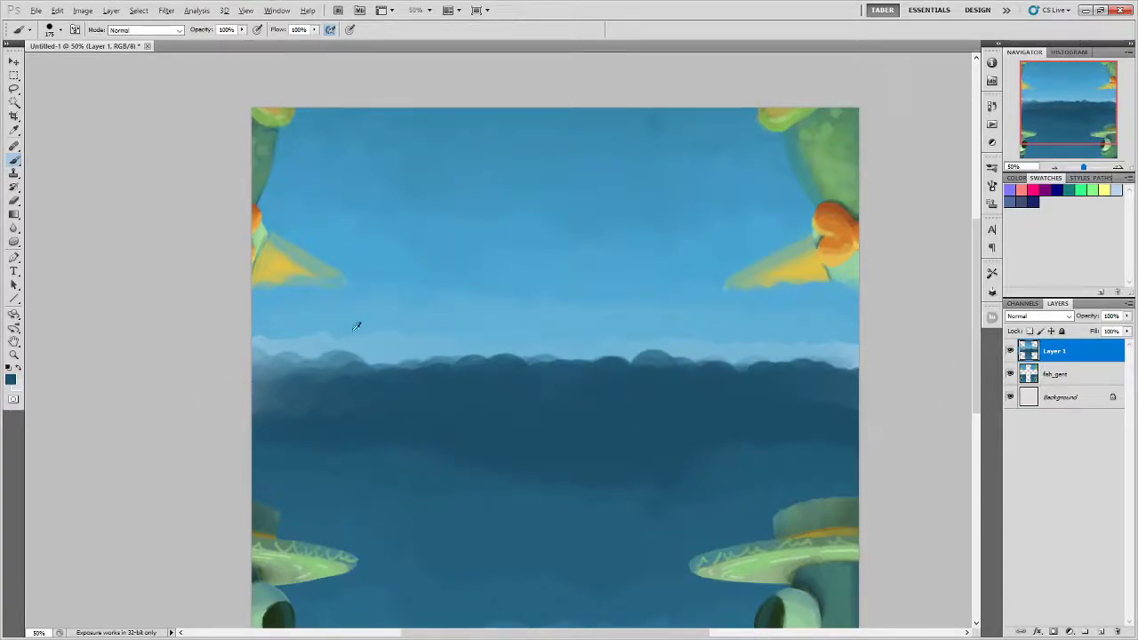
Soften the horizon between light and dark blue across the canvas, reducing the brush to 100 px for the dark strokes.
mouse_move(254, 343)
mouse_down()
mouse_move(445, 338)
mouse_move(294, 361)
mouse_move(655, 340)
mouse_move(480, 344)
mouse_move(683, 390)
mouse_move(671, 360)
mouse_up()
key(bracketleft)
key(bracketleft)
key(bracketleft)
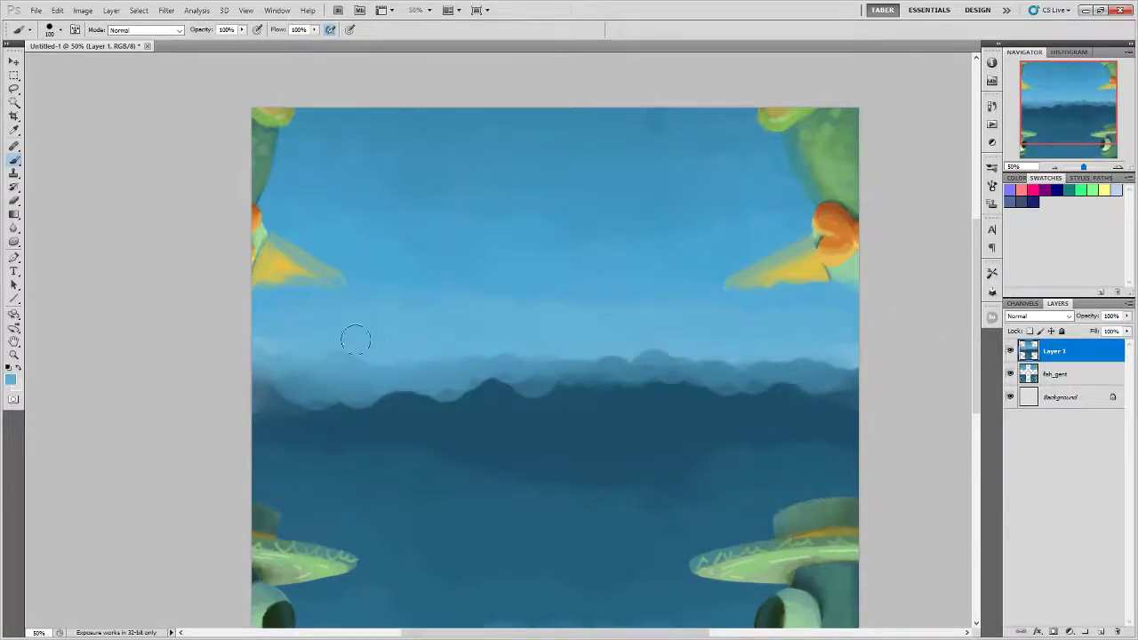
alt+click(447, 411)
mouse_move(445, 394)
mouse_down()
mouse_move(481, 393)
mouse_move(378, 406)
mouse_move(821, 381)
mouse_move(568, 403)
mouse_move(736, 384)
mouse_up()
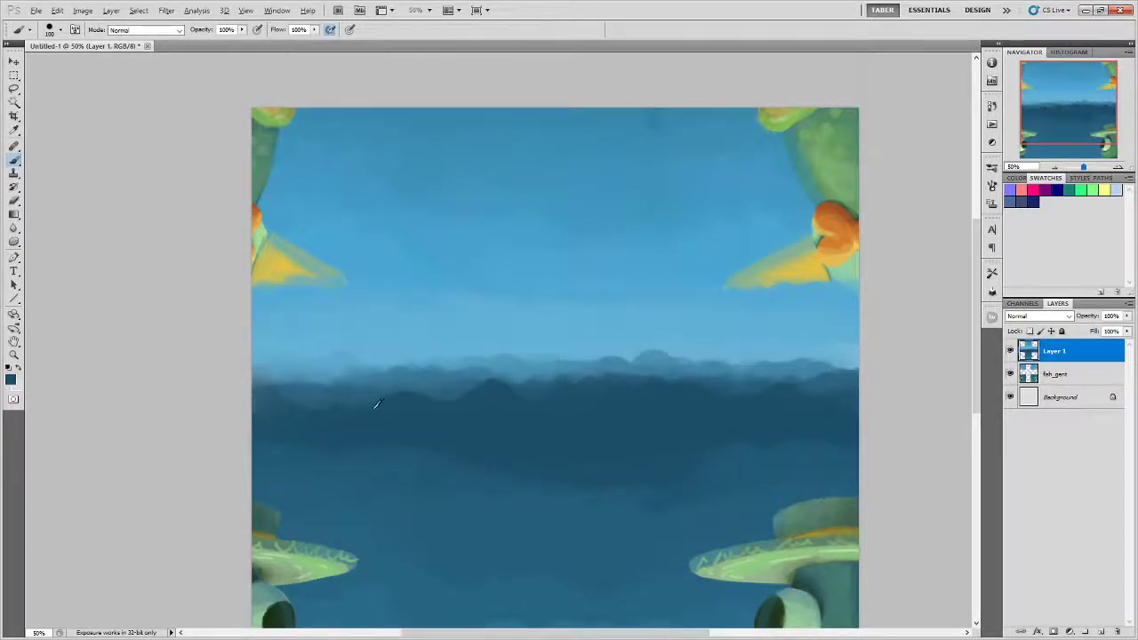
Try painting a dark blue arch and a light blue hollow on the horizon, and undo both.
mouse_move(294, 388)
mouse_down()
mouse_move(406, 315)
mouse_move(441, 406)
mouse_up()
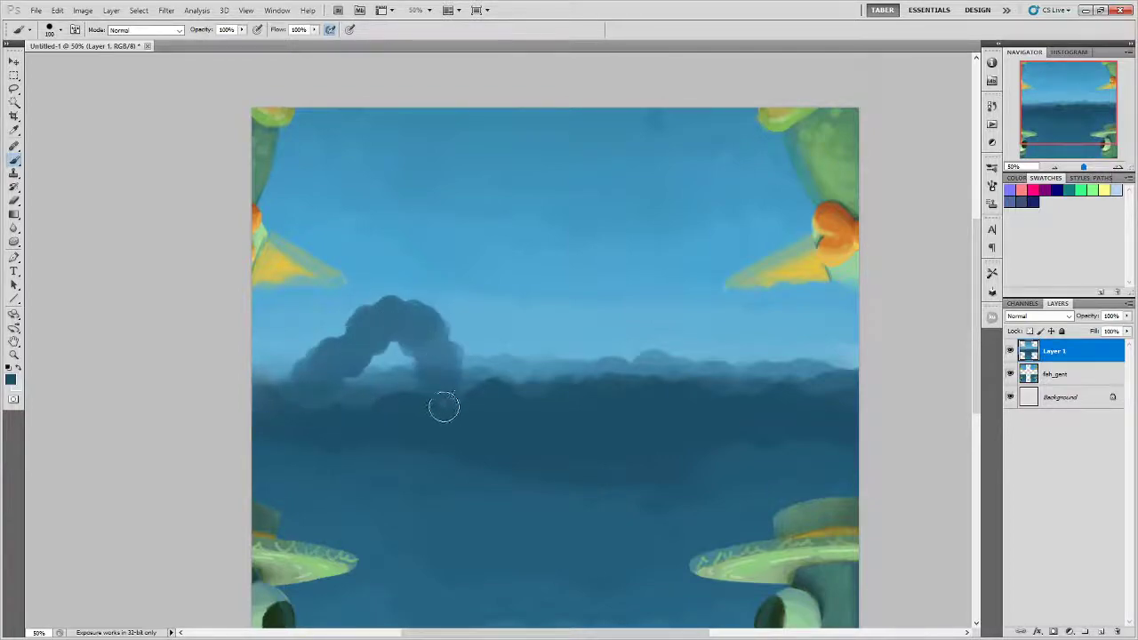
alt+click(685, 337)
mouse_move(658, 369)
mouse_down()
mouse_move(775, 390)
mouse_move(811, 365)
mouse_move(684, 363)
mouse_up()
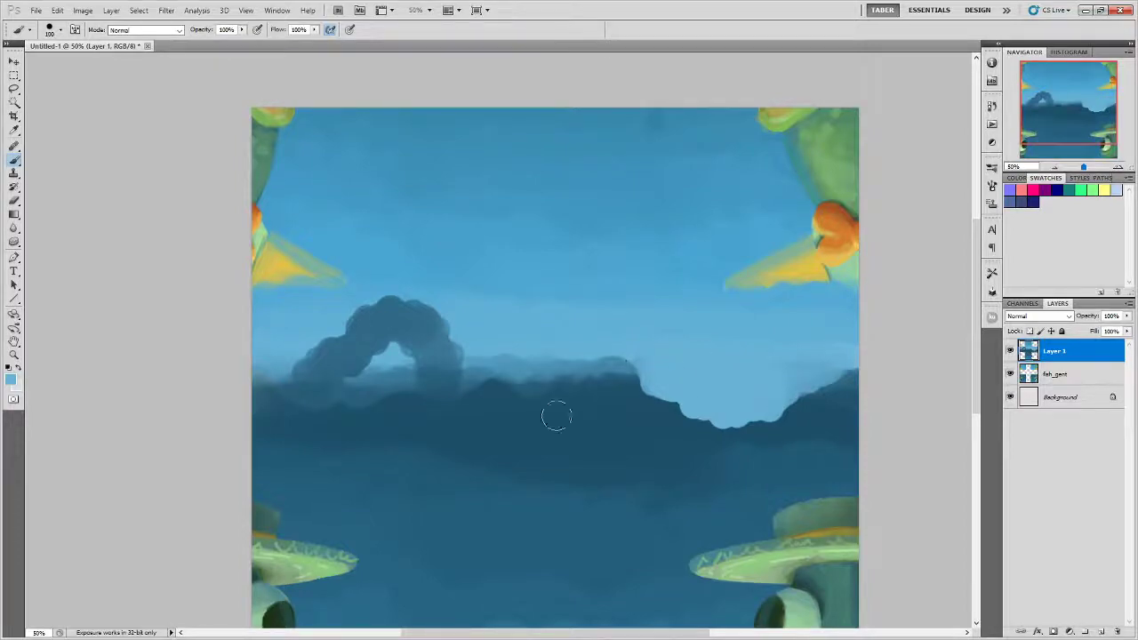
key(ctrl+alt+z)
key(ctrl+alt+z)
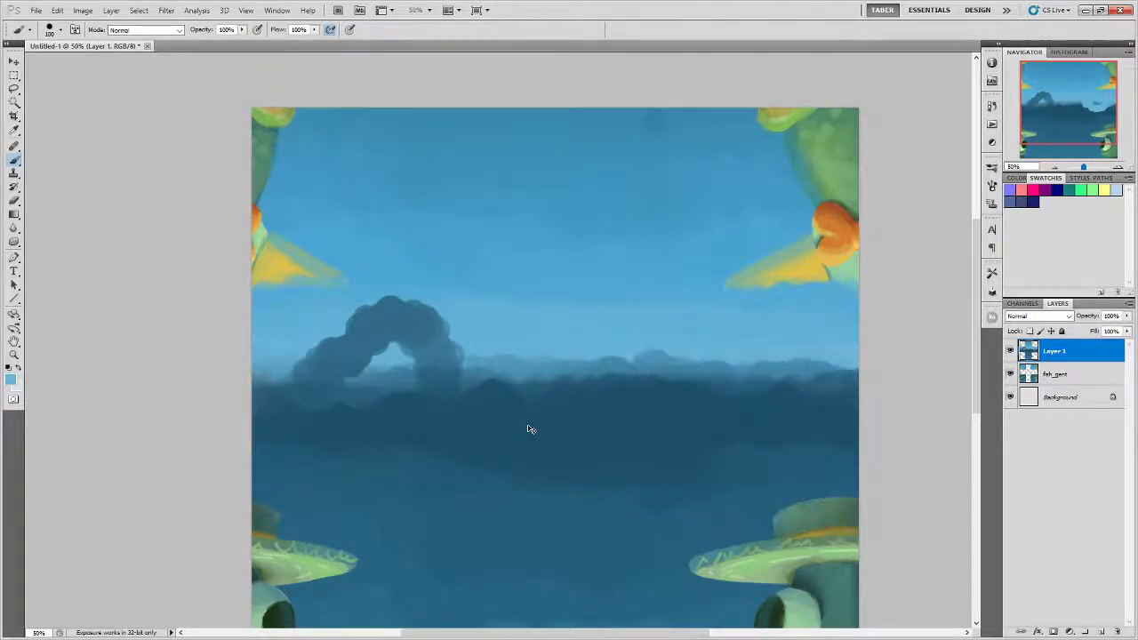
key(ctrl+alt+z)
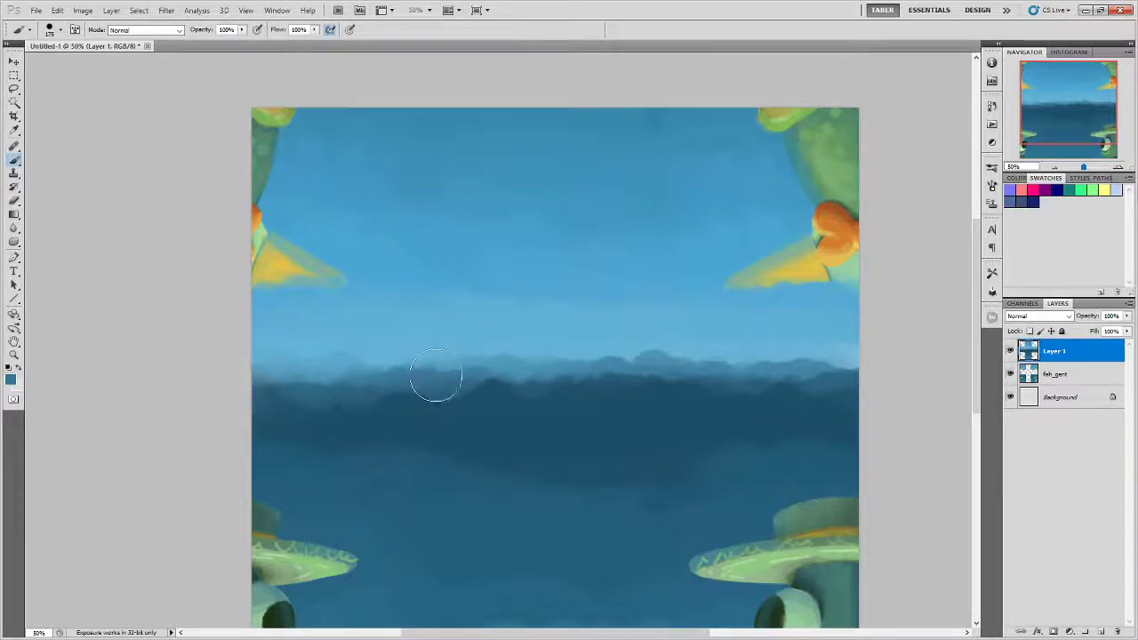
Blend the horizon with mid blue strokes across the canvas using a 175 px brush.
key(bracketright)
key(bracketright)
key(bracketright)
mouse_move(371, 378)
mouse_down()
mouse_move(478, 360)
mouse_move(576, 380)
mouse_move(470, 371)
mouse_move(589, 380)
mouse_up()
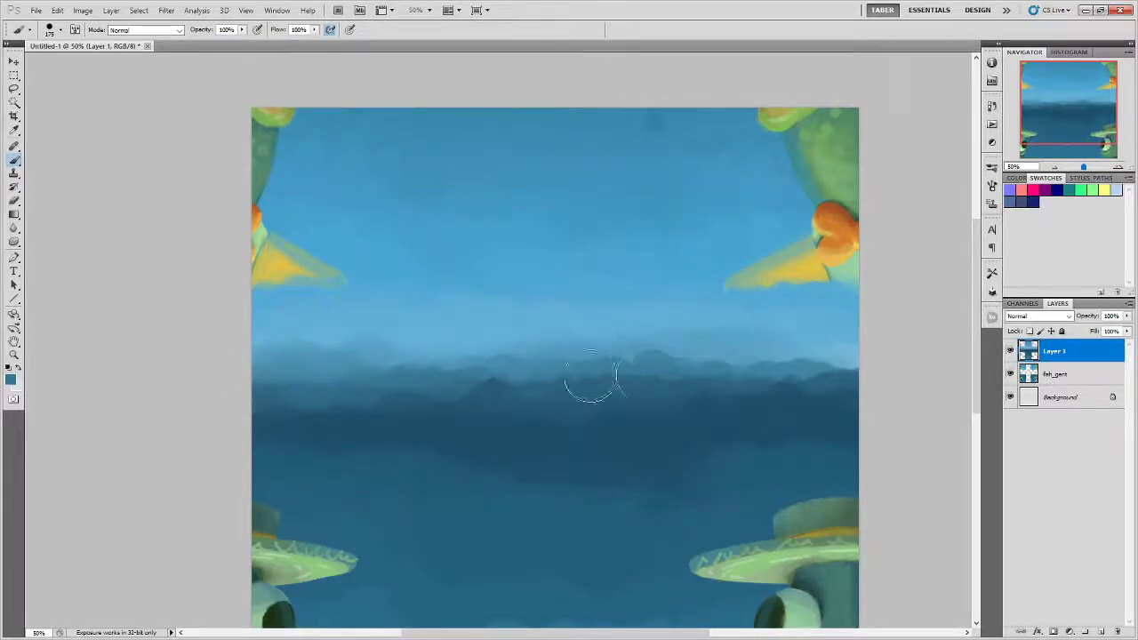
drag(688, 406, 375, 381)
drag(620, 441, 691, 378)
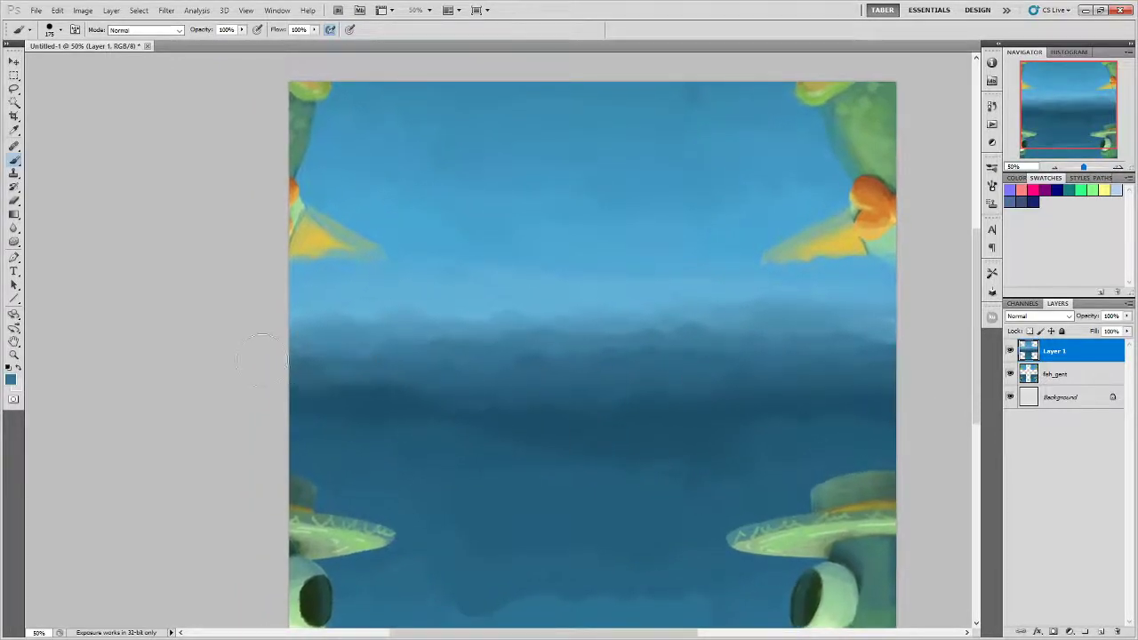
Sample the light blue above the horizon and soften the transition with a 100 px brush.
alt+click(421, 307)
key(bracketleft)
key(bracketleft)
key(bracketleft)
drag(644, 338, 851, 347)
Blend the scalloped dark blue edge between the eyes into the lighter blue near the canvas's lower edge.
drag(709, 452, 726, 332)
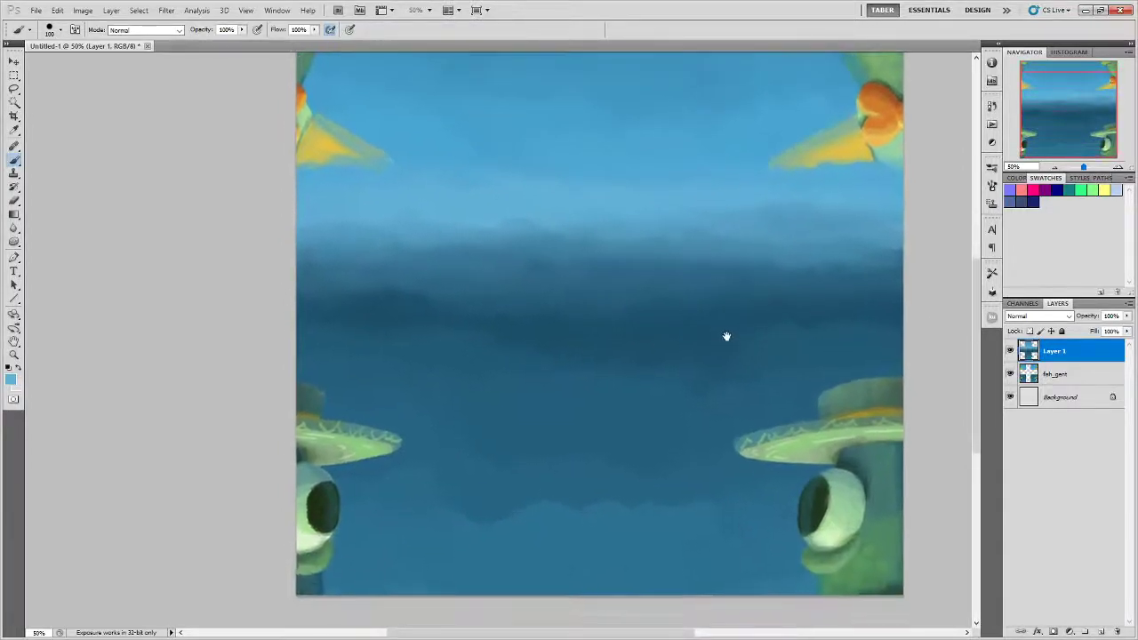
mouse_move(693, 444)
mouse_down()
mouse_move(687, 290)
mouse_move(675, 326)
mouse_up()
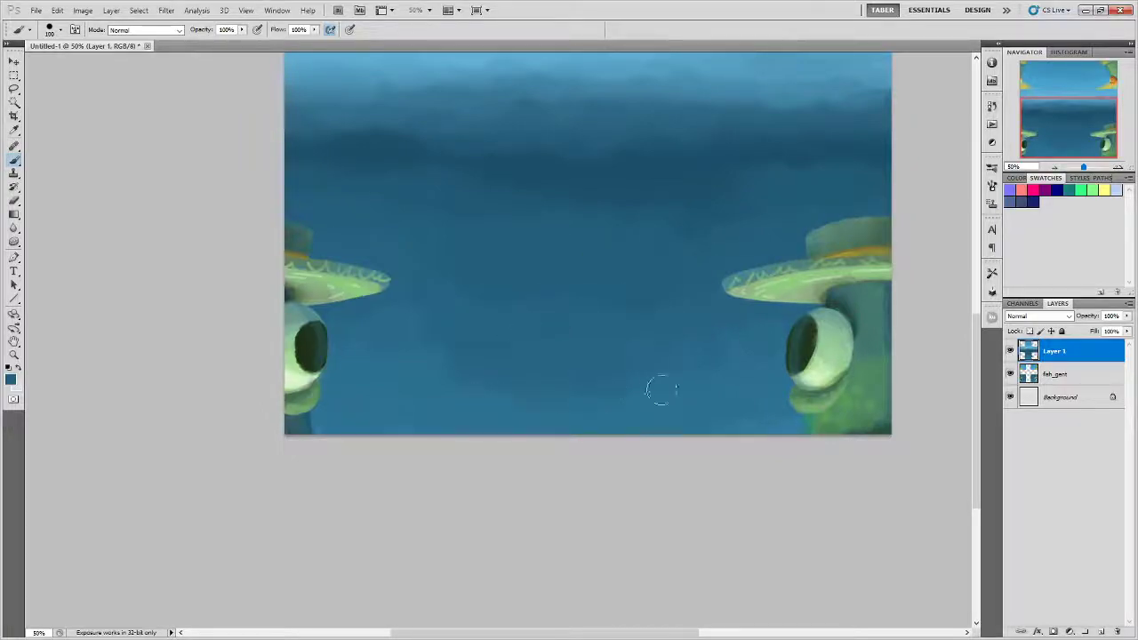
drag(905, 293, 727, 487)
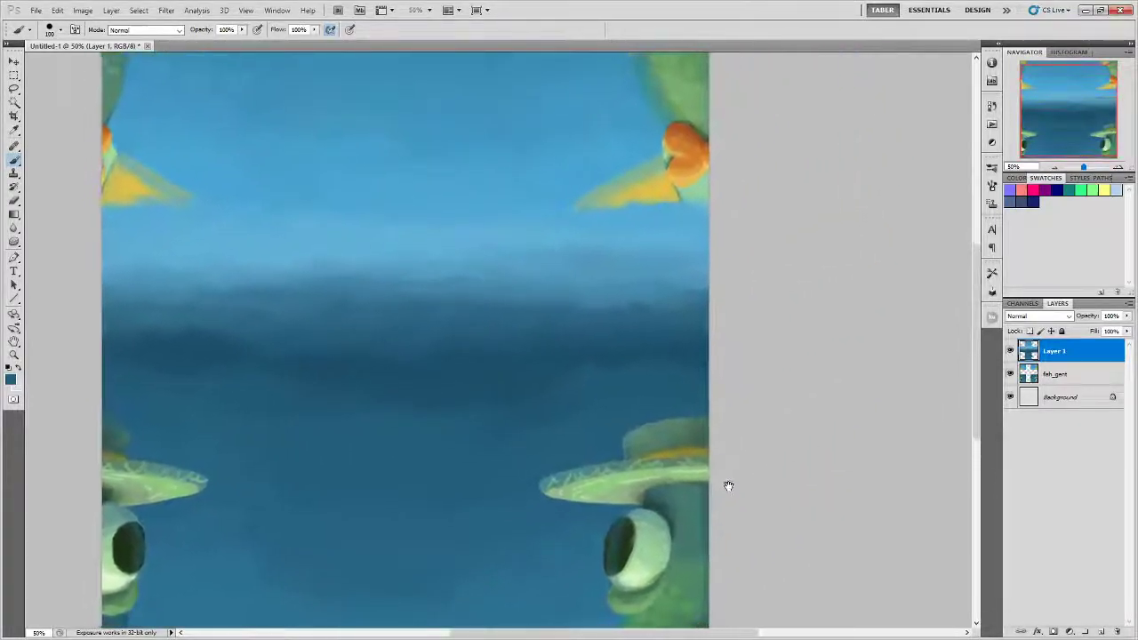
key(ctrl+minus)
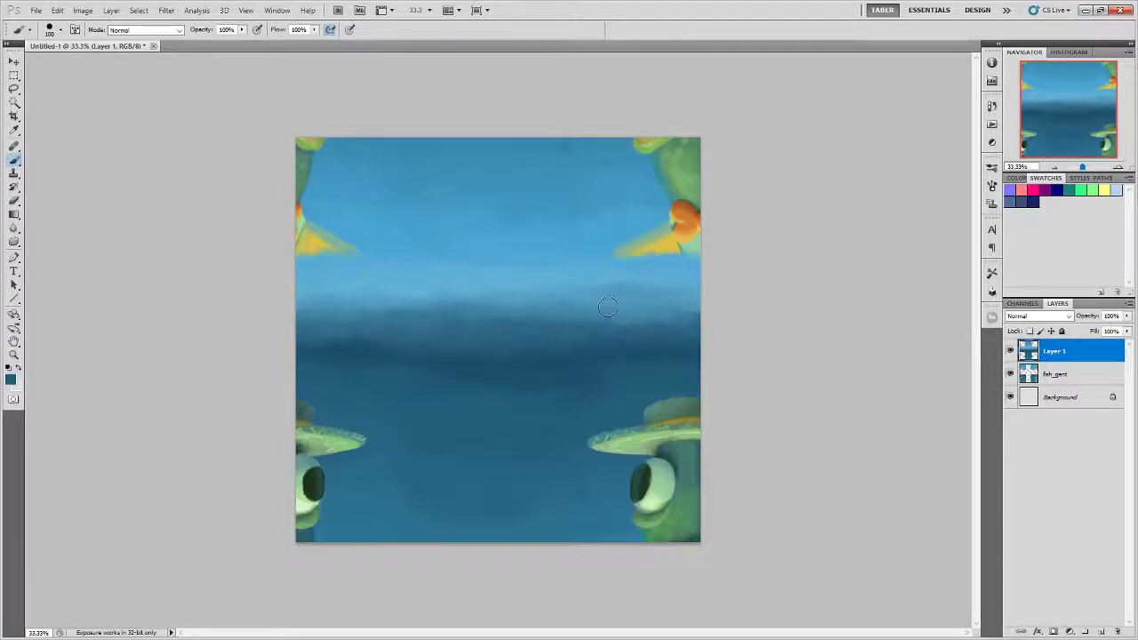
Save the texture as a PNG file in the Tiling_Tube folder.
click(36, 10)
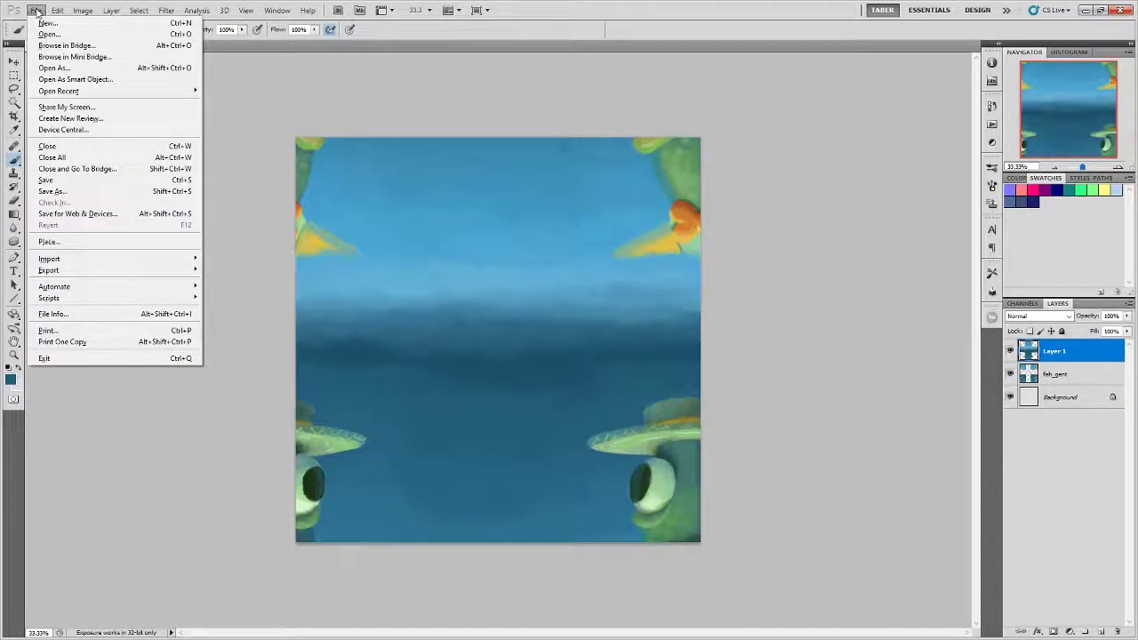
click(75, 193)
click(315, 375)
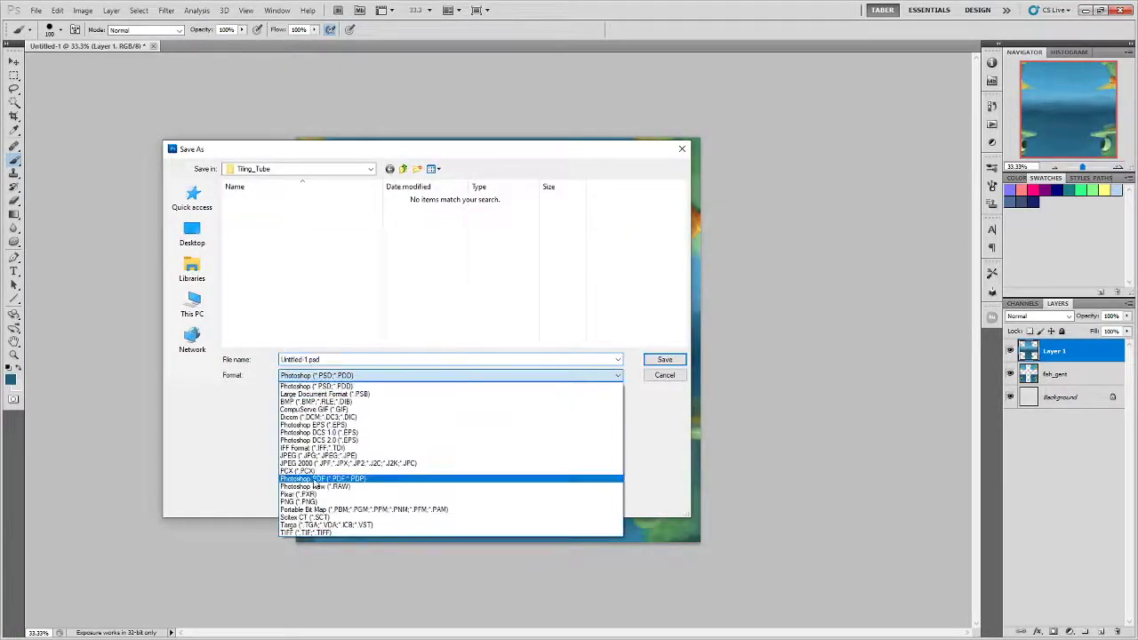
click(302, 502)
click(263, 211)
click(673, 359)
click(544, 247)
click(444, 317)
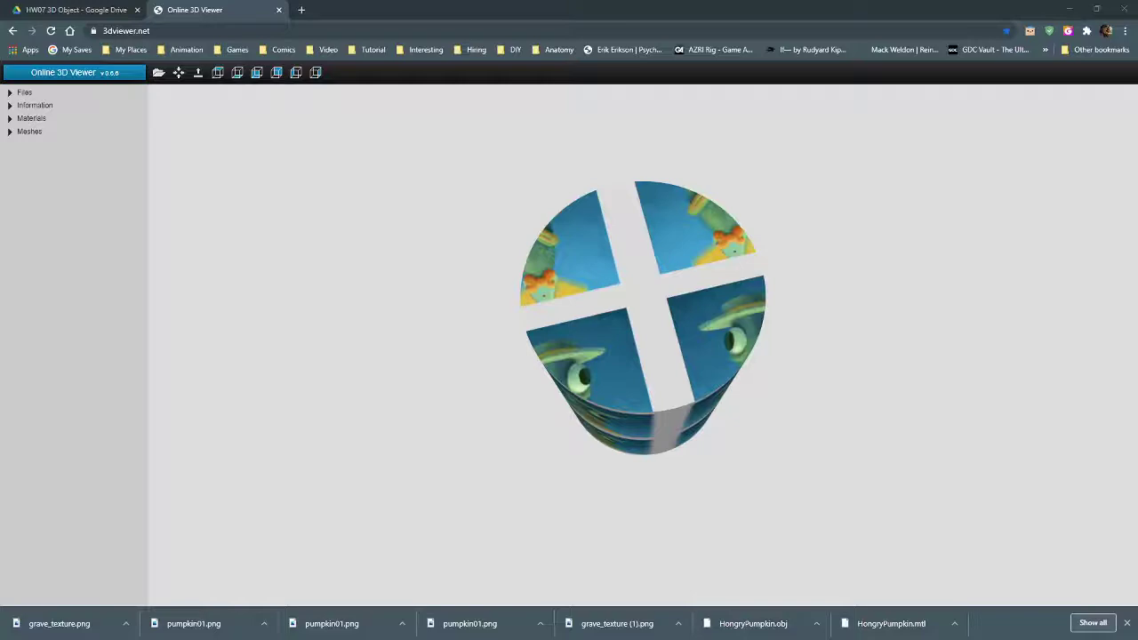
Switch to Online 3D Viewer, load the cylinder with the updated texture, and examine how the texture tiles on its cap and side.
drag(58, 623, 643, 326)
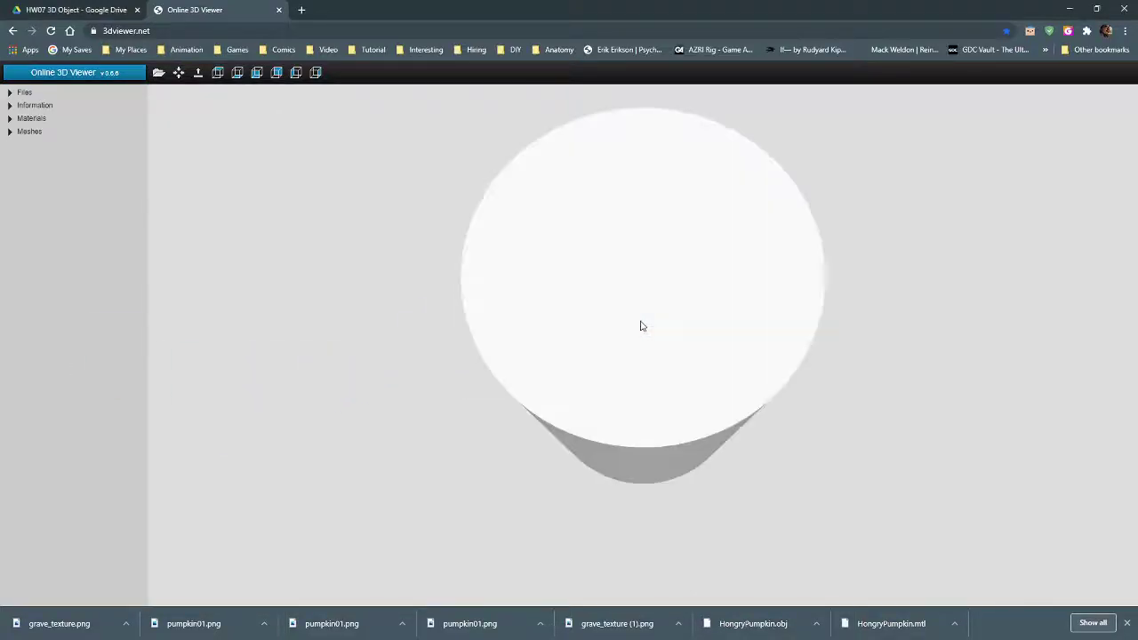
drag(658, 386, 649, 407)
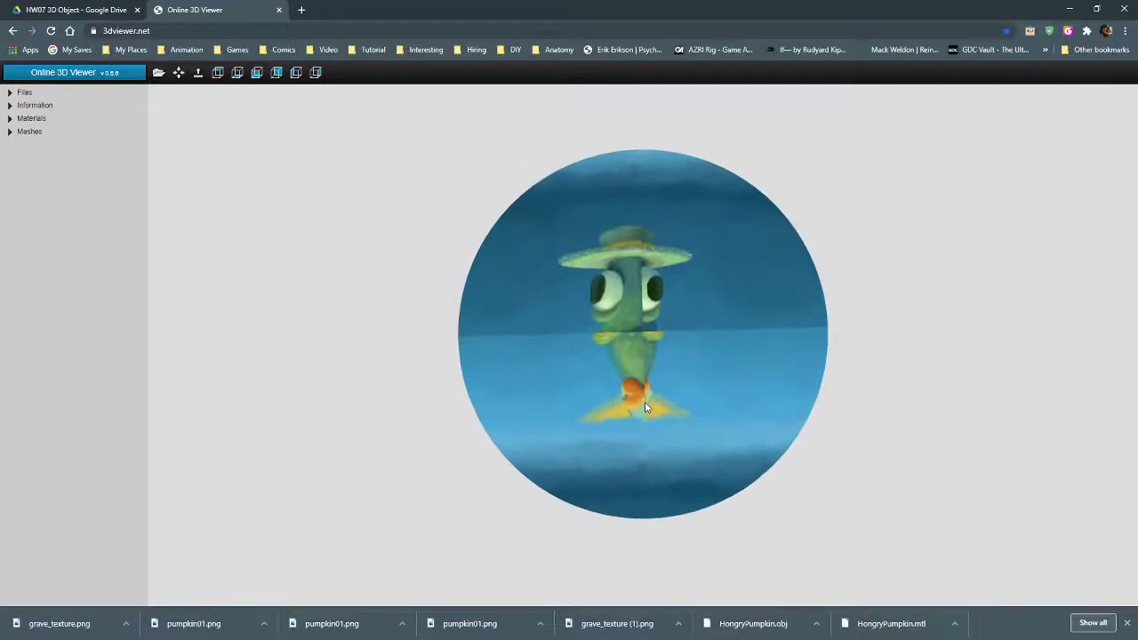
drag(644, 333, 675, 355)
scroll(643, 372, up, 3)
scroll(643, 372, up, 2)
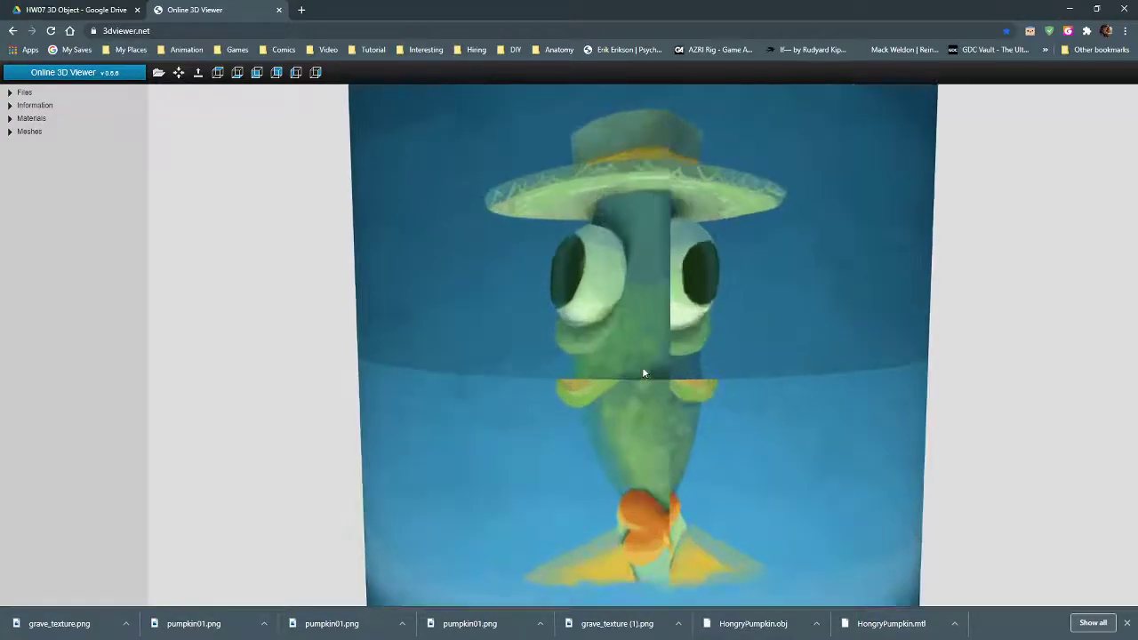
scroll(644, 372, down, 4)
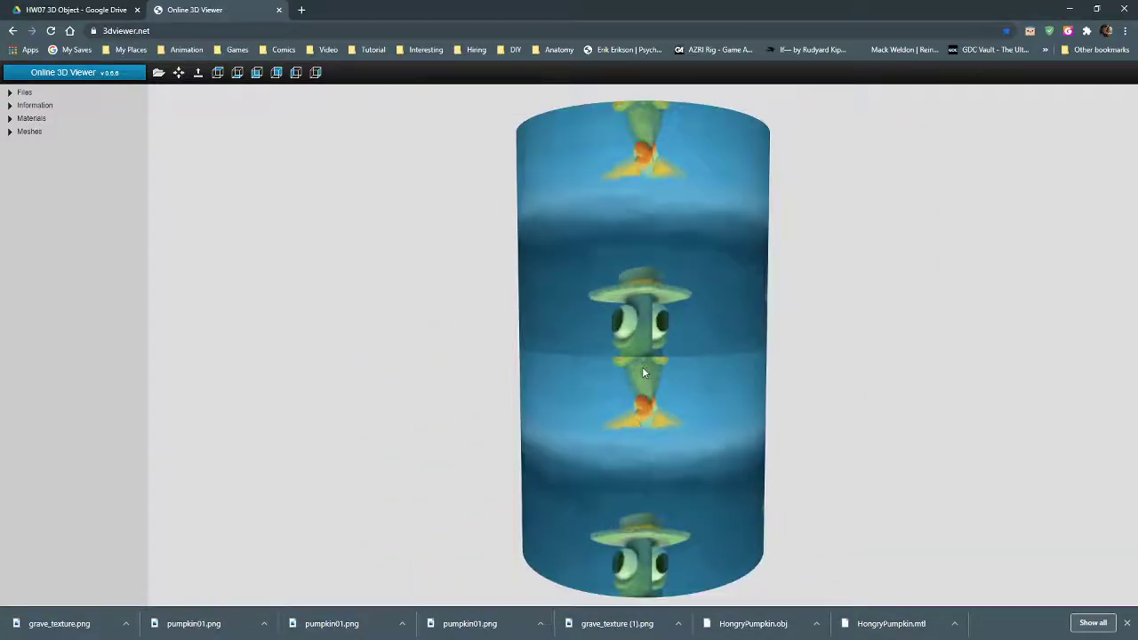
drag(644, 372, 627, 384)
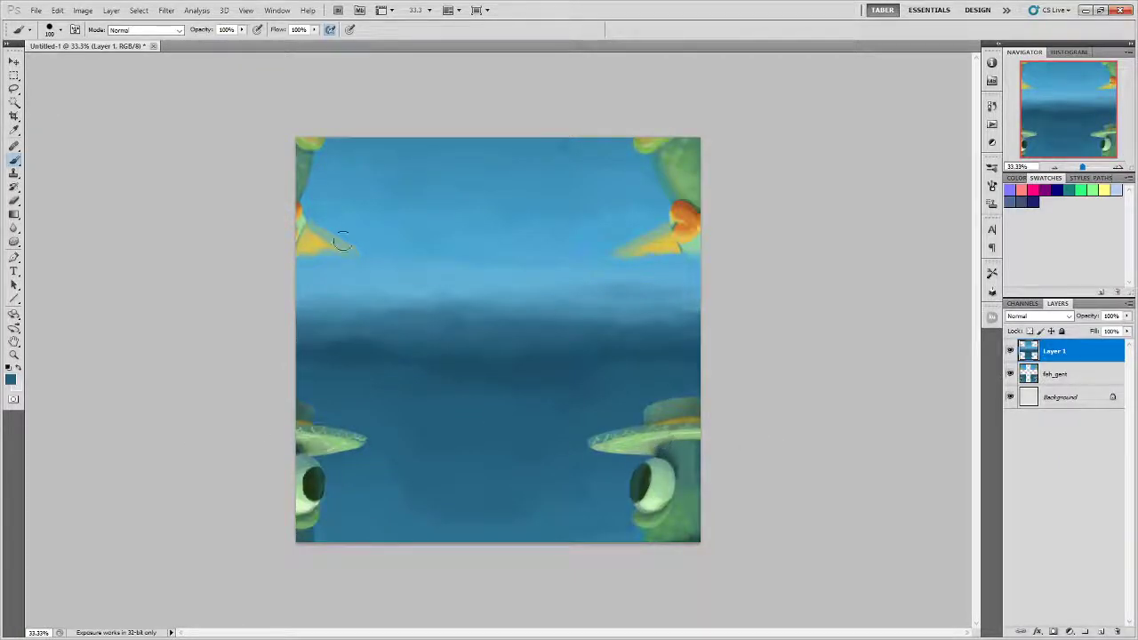
Switch back to Photoshop and check the canvas's pixel dimensions.
click(83, 11)
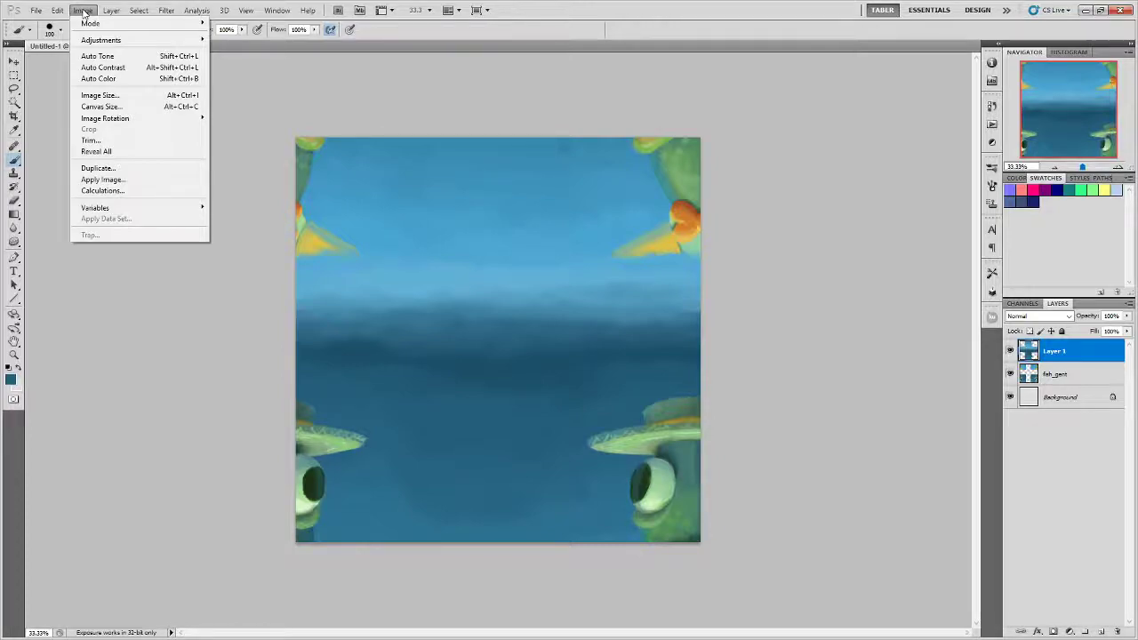
click(127, 107)
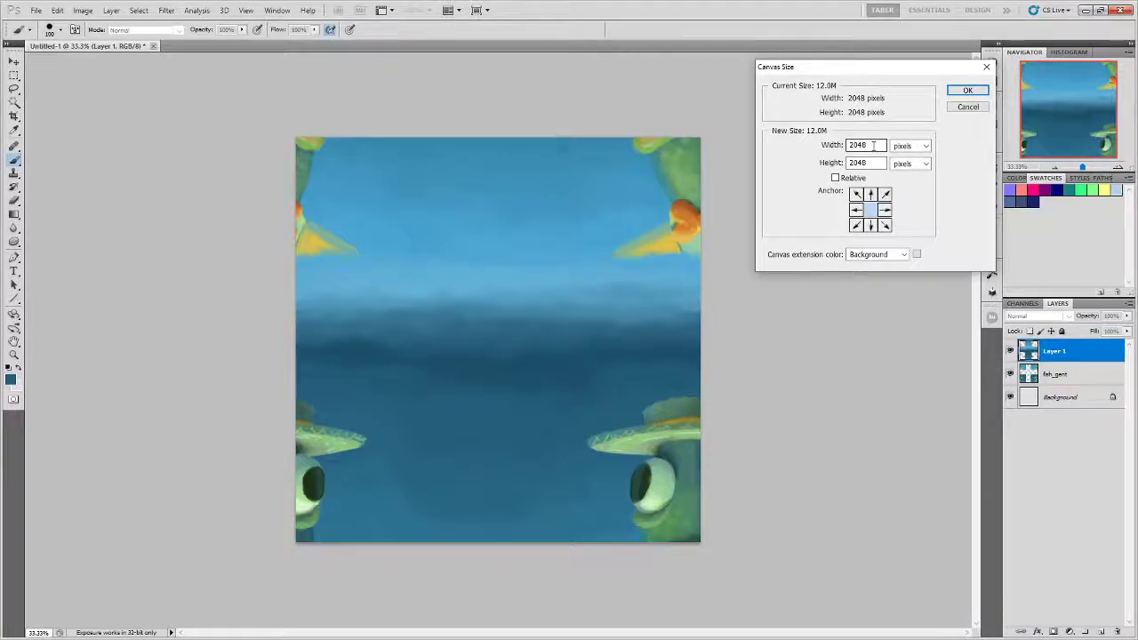
click(966, 91)
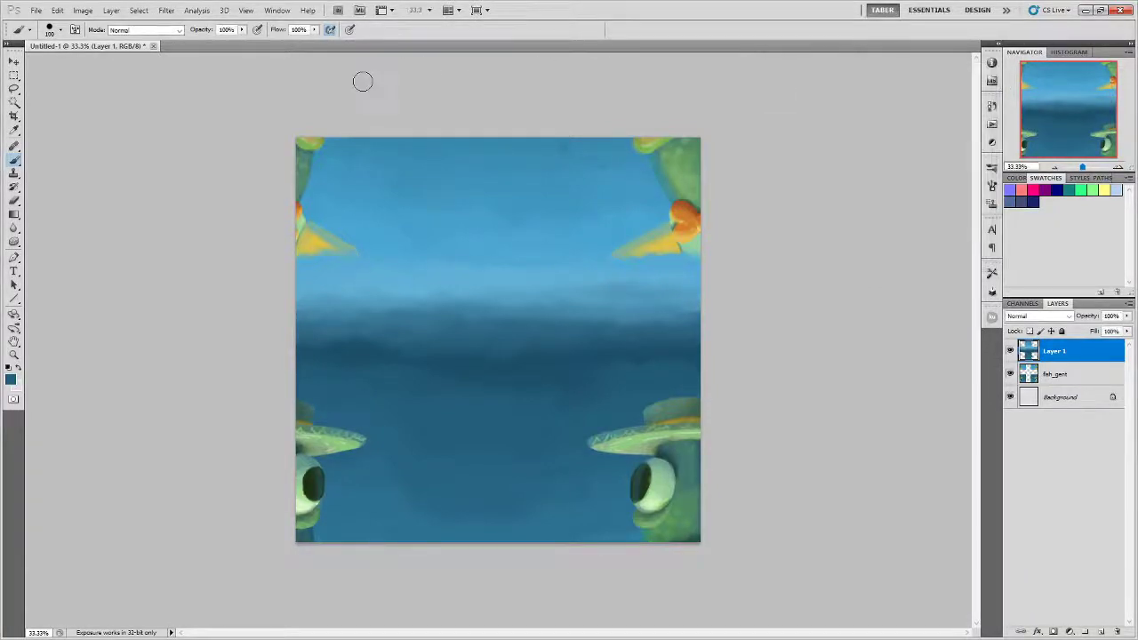
click(166, 10)
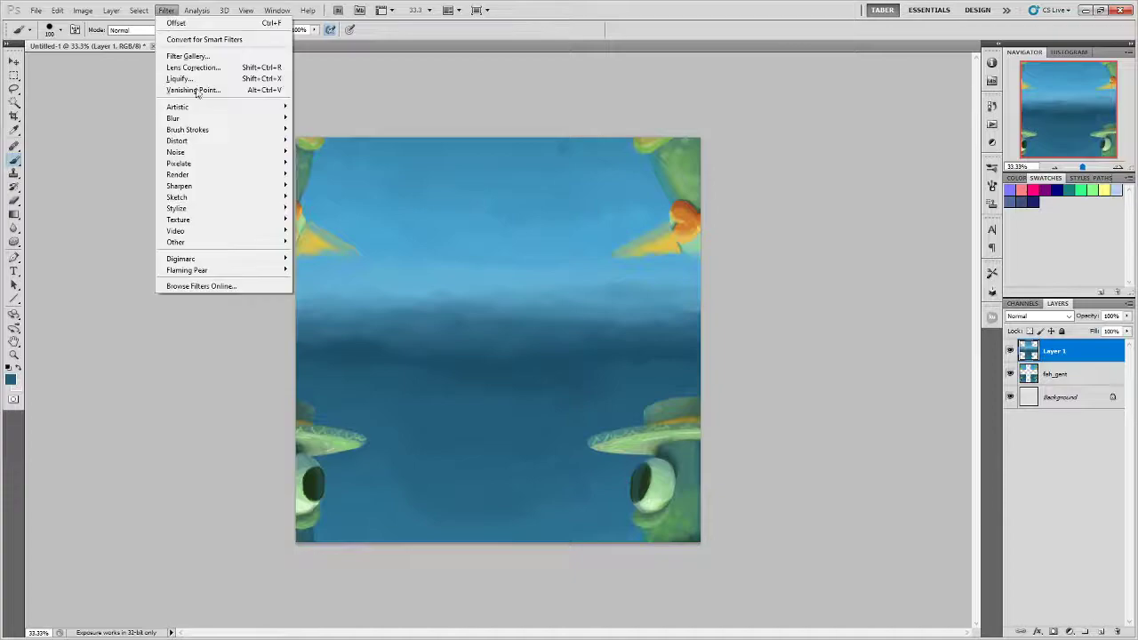
mouse_move(215, 244)
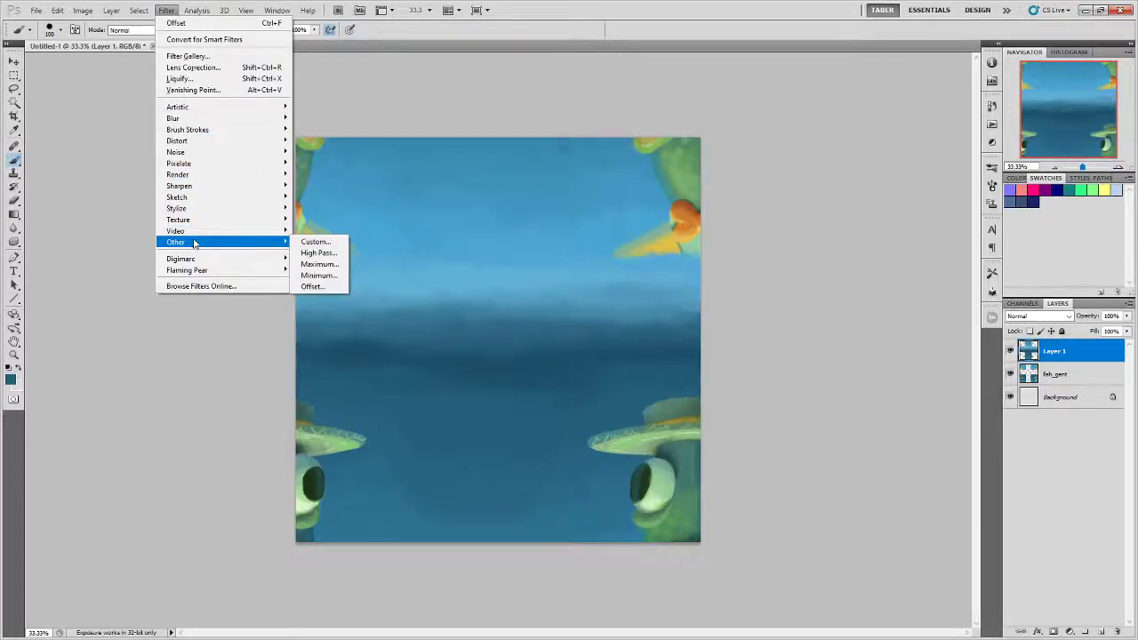
click(311, 287)
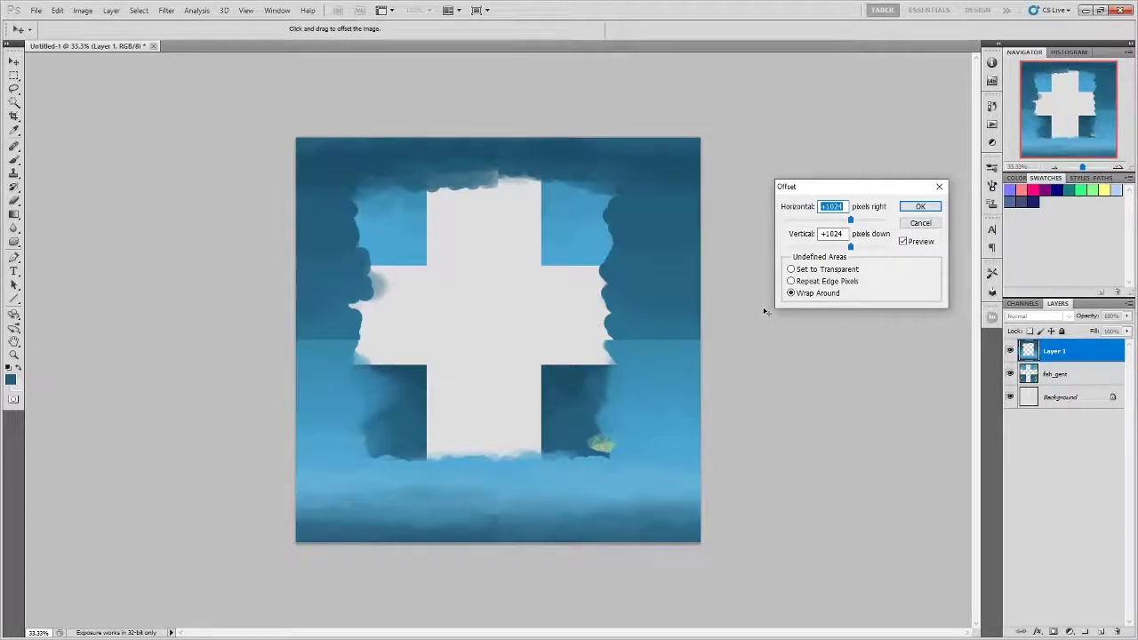
click(920, 223)
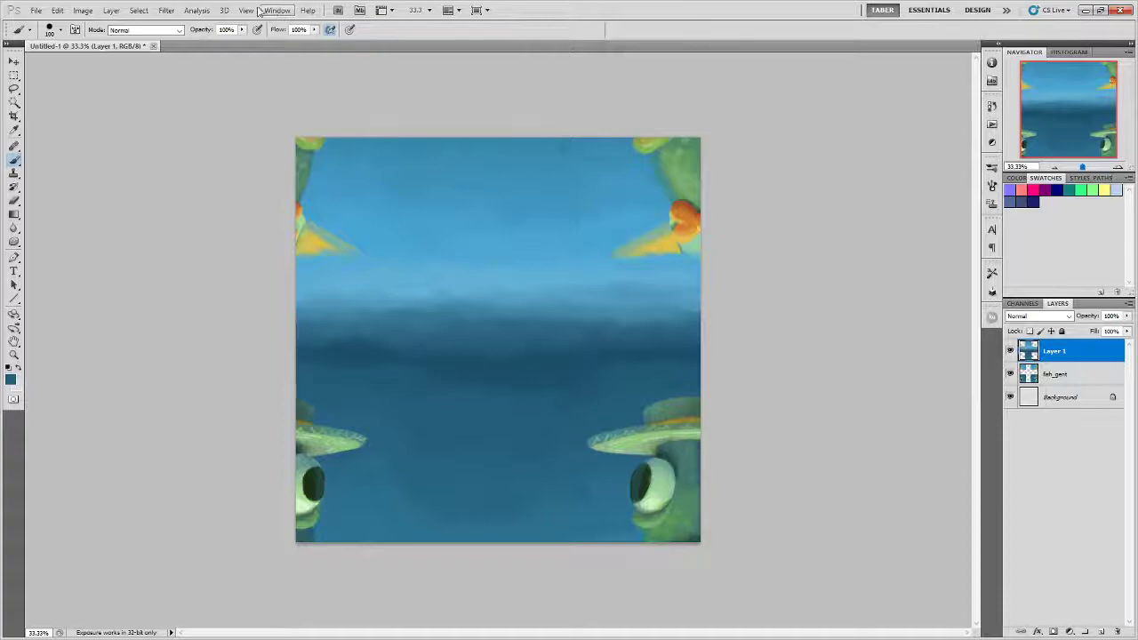
Offset Layer 1 and the fish_gent layer each by +1024 px horizontally and vertically with wrap-around.
click(166, 10)
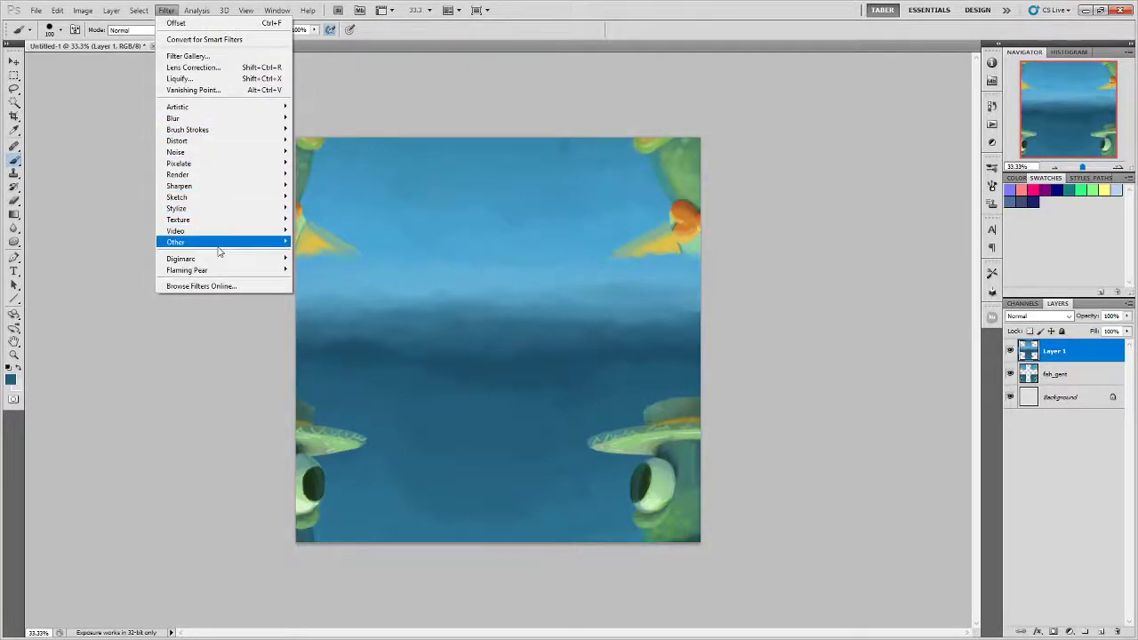
mouse_move(220, 243)
click(318, 287)
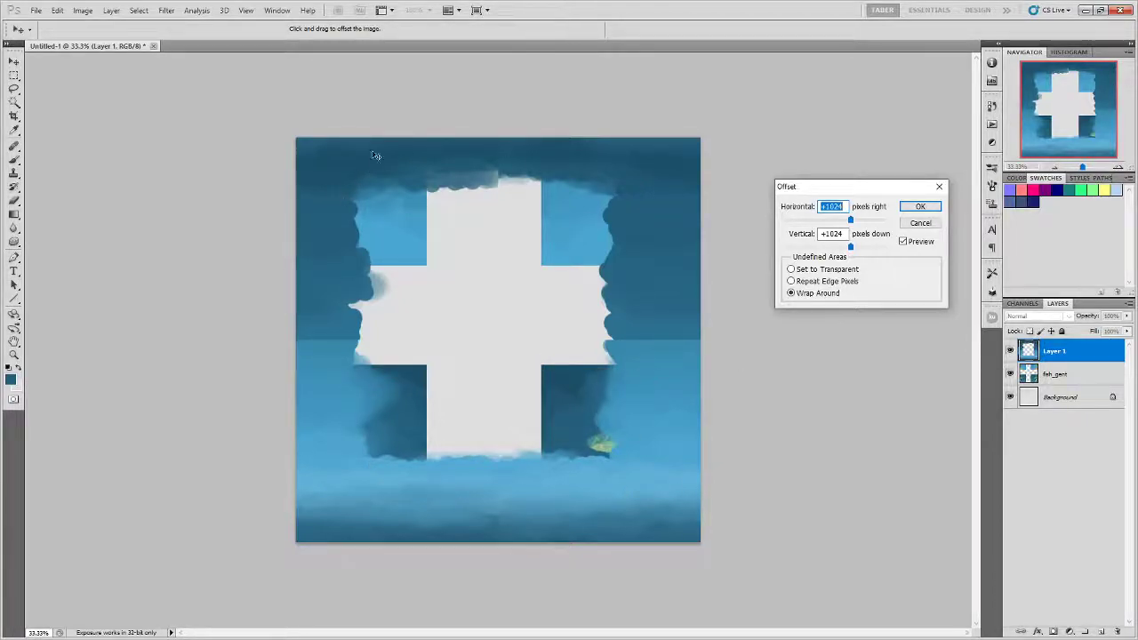
click(921, 206)
click(1077, 375)
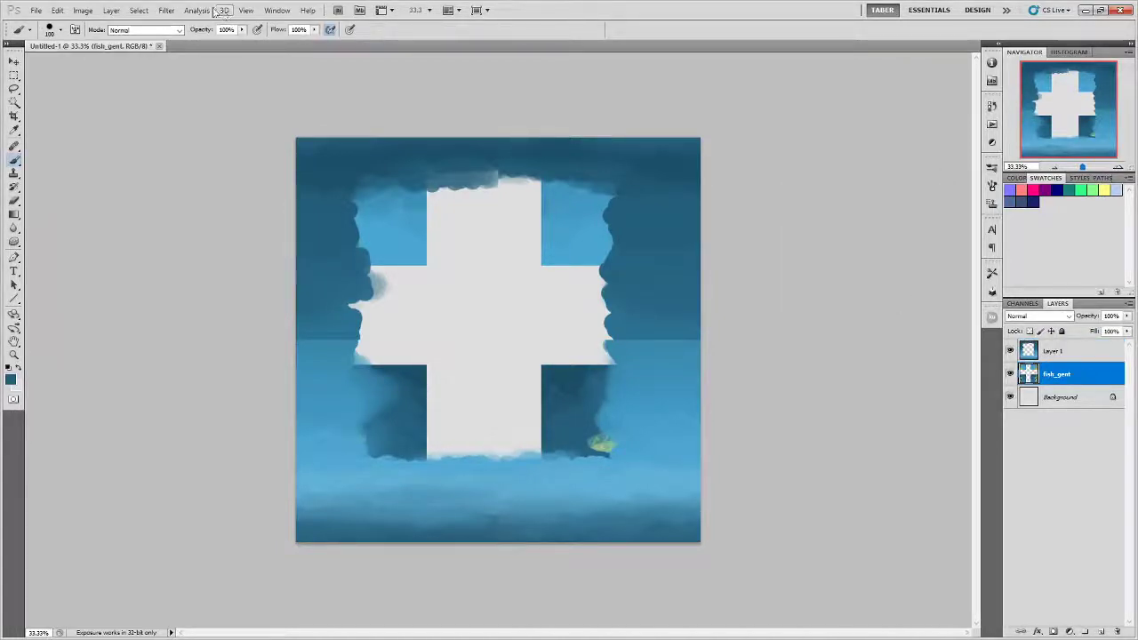
click(166, 10)
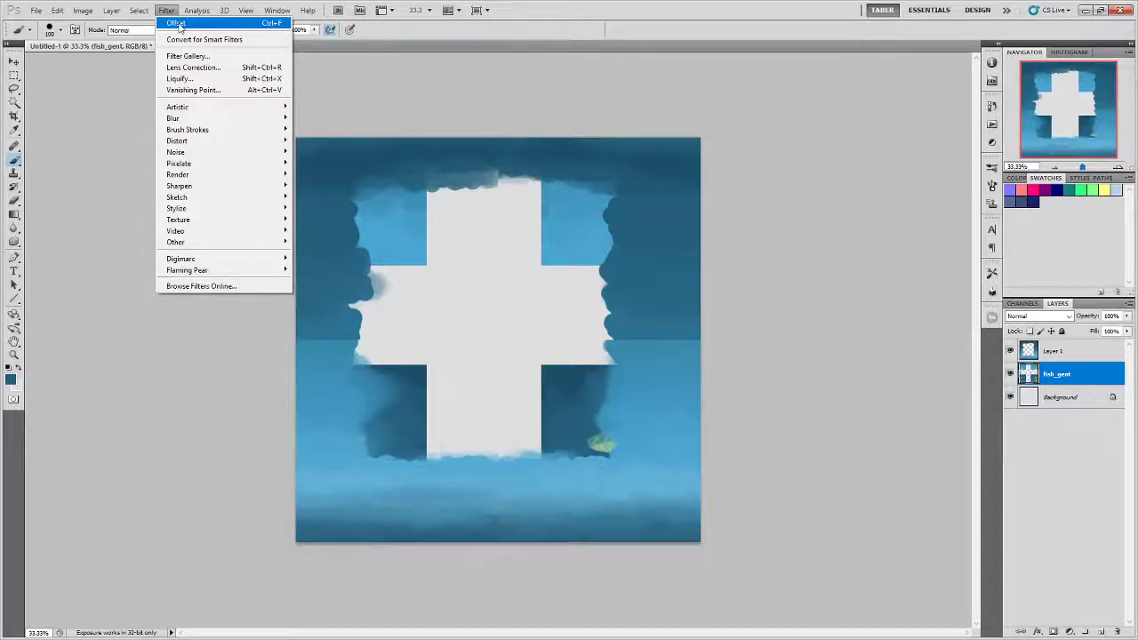
click(177, 23)
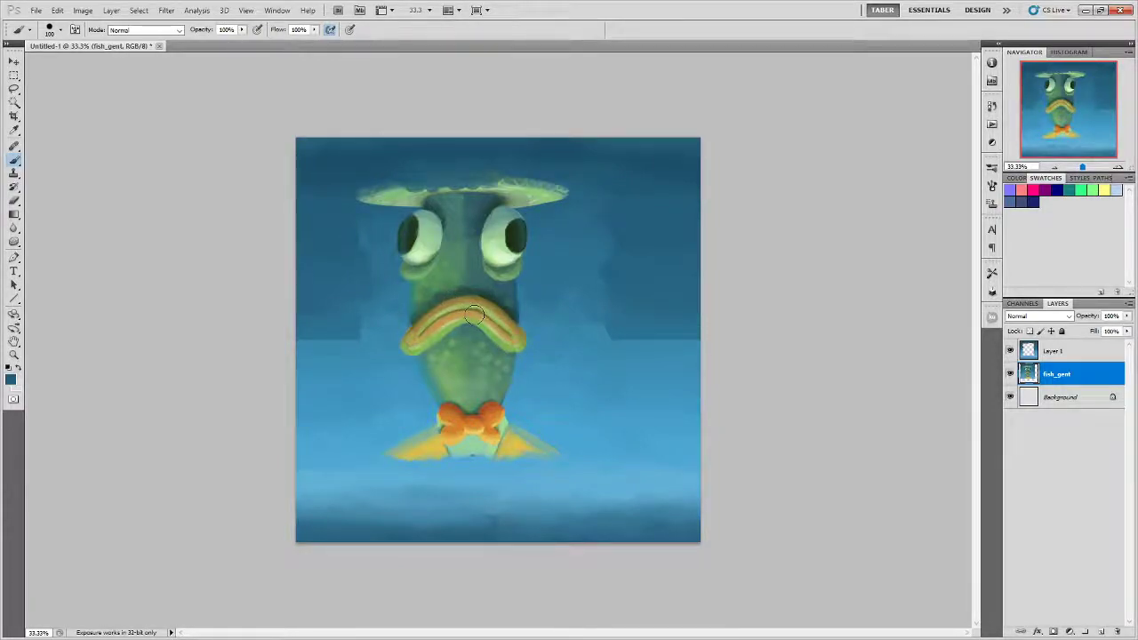
Centre the fish_gent artwork on the canvas and scale it proportionally to about 85%.
click(13, 61)
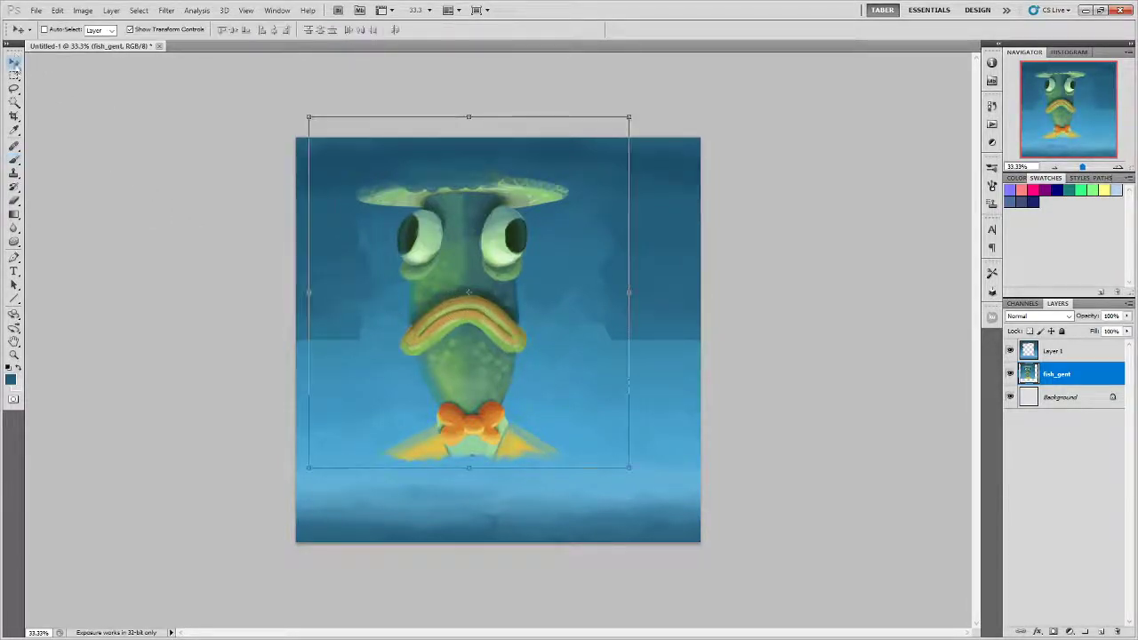
drag(566, 309, 592, 342)
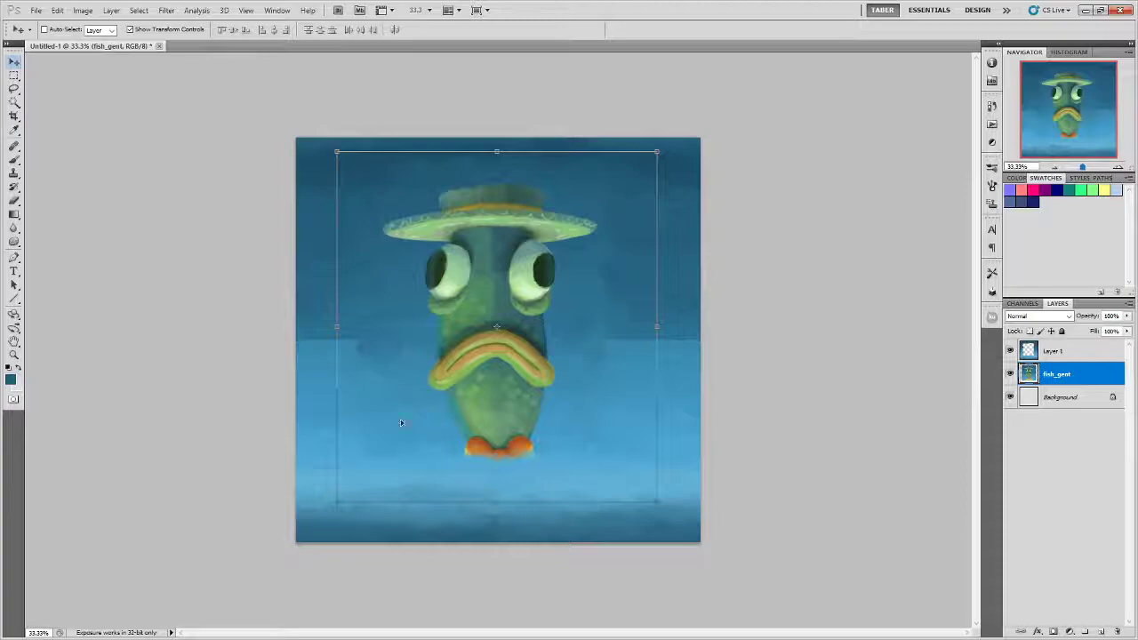
drag(335, 150, 359, 177)
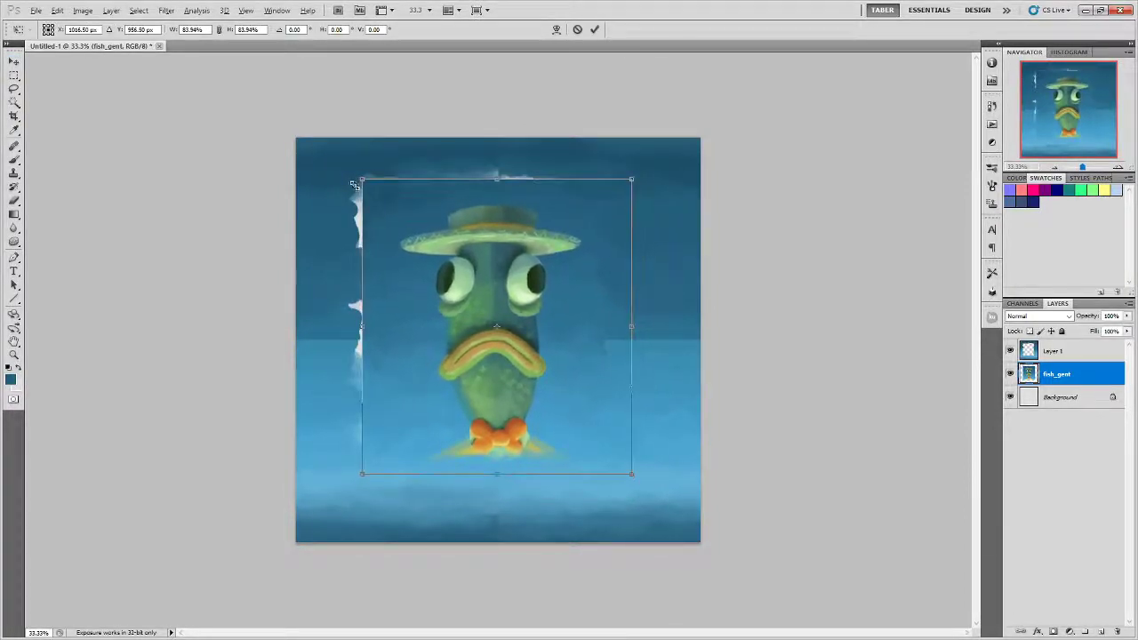
drag(527, 334, 527, 328)
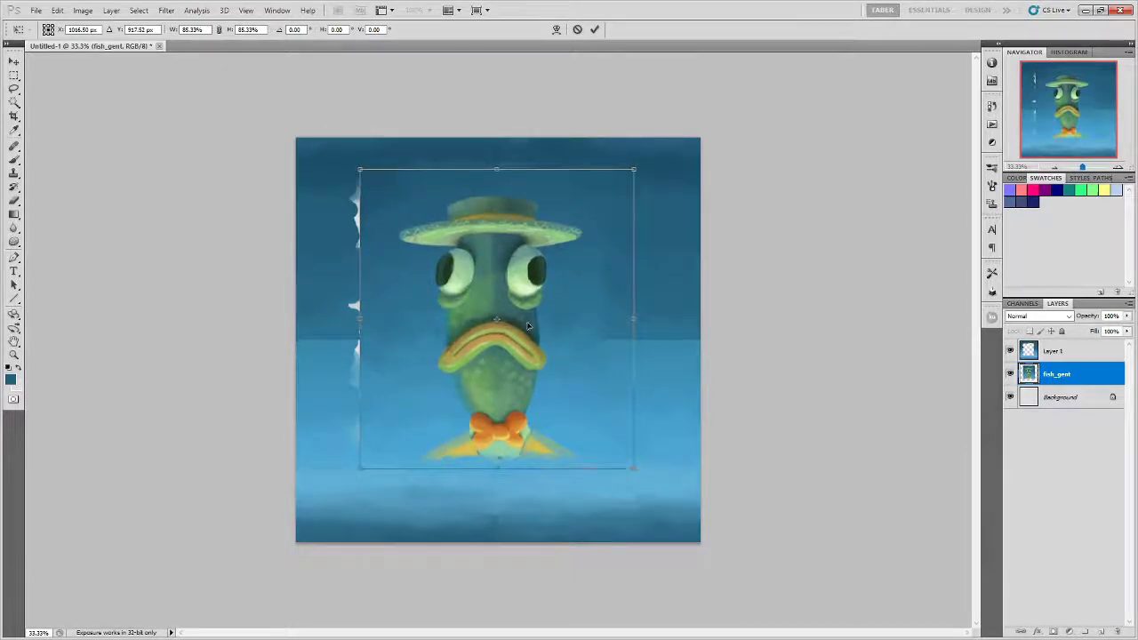
key(Return)
Merge Layer 1 into the fish_gent layer and add a new empty layer above it.
click(1092, 352)
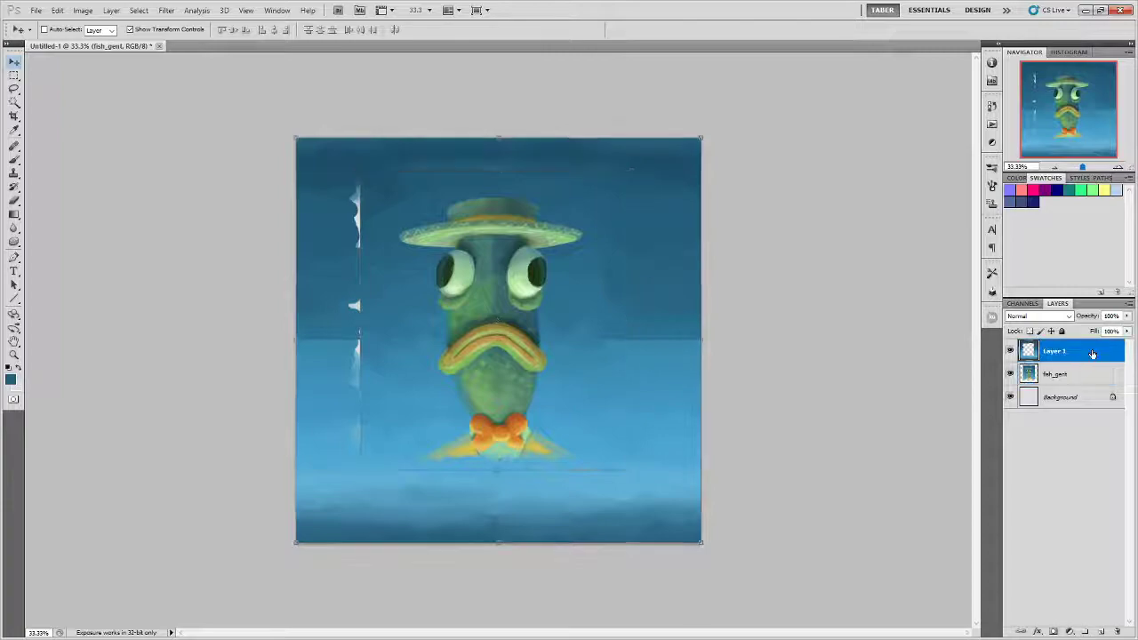
key(Delete)
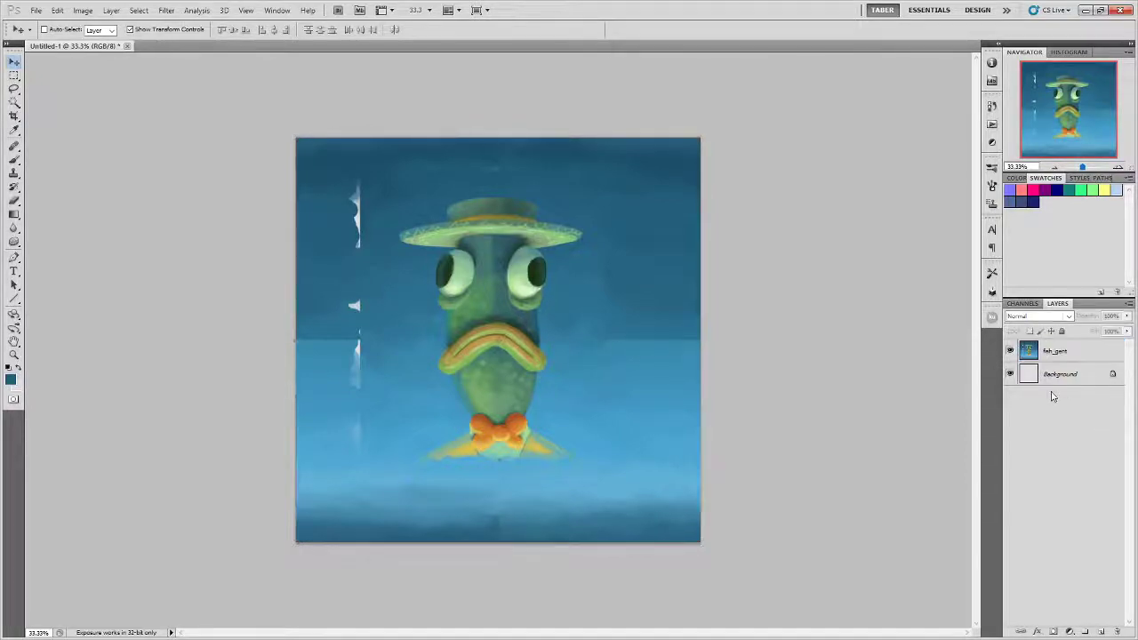
click(1084, 631)
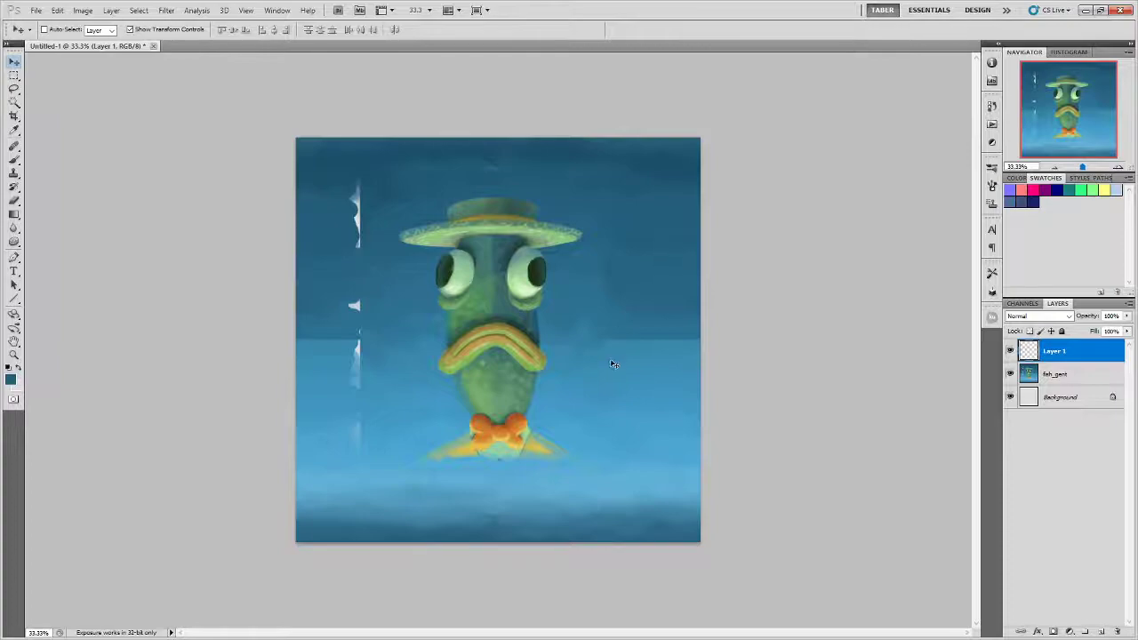
Paint over the horizontal seam on both sides of the fish and the white gaps below it with blues sampled nearby.
key(ctrl+plus)
drag(617, 376, 635, 208)
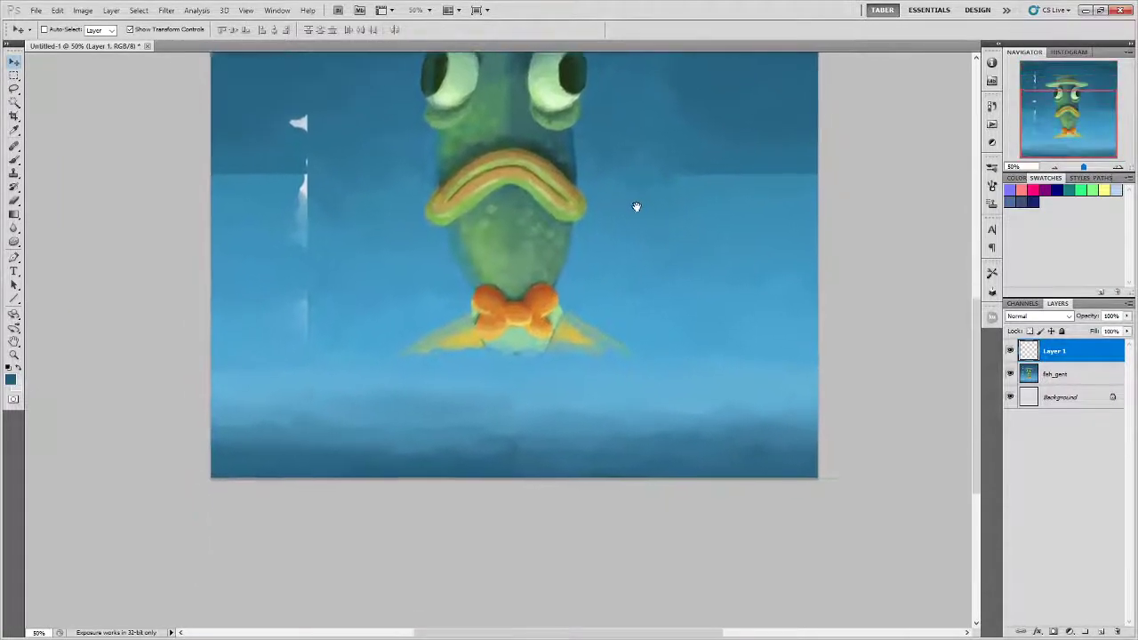
scroll(542, 374, up, 3)
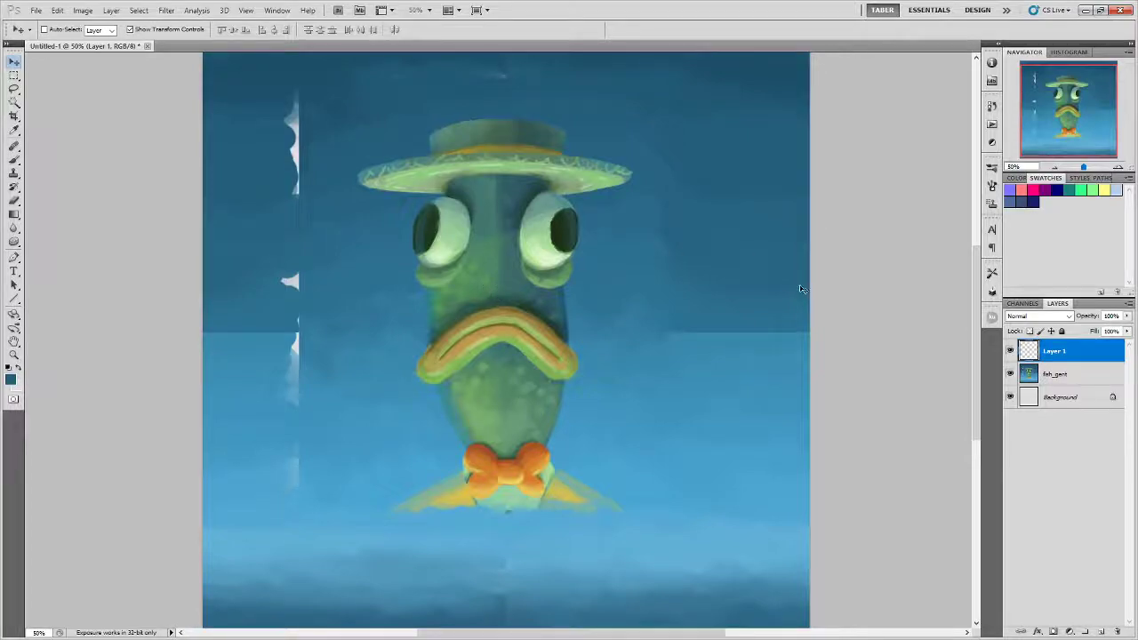
click(14, 160)
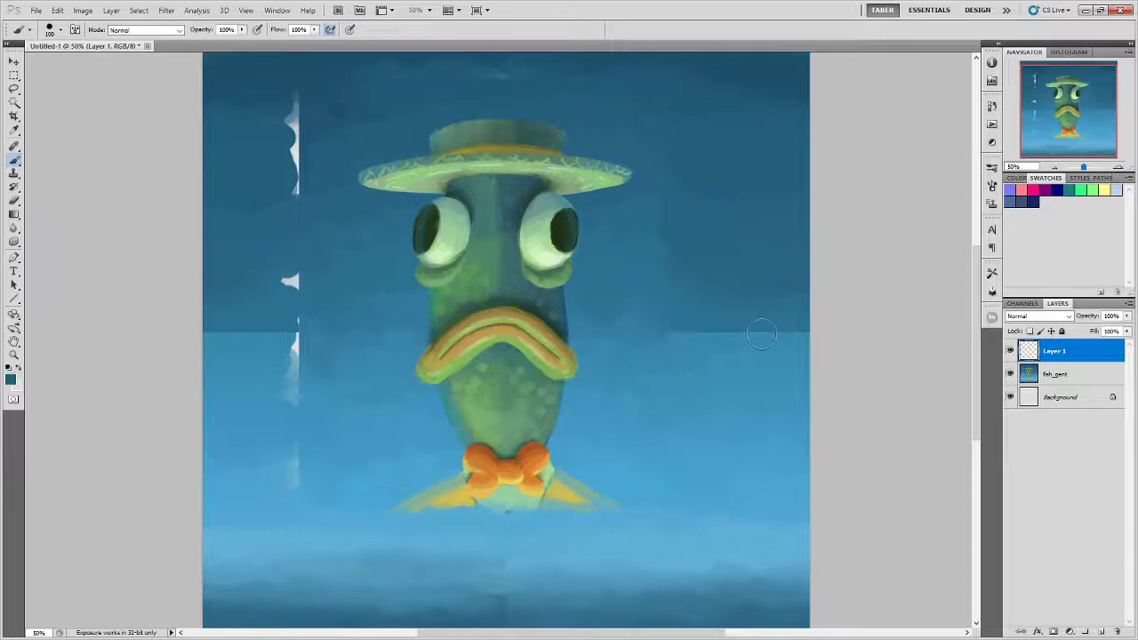
mouse_move(223, 322)
mouse_down()
mouse_move(317, 330)
mouse_move(197, 335)
mouse_up()
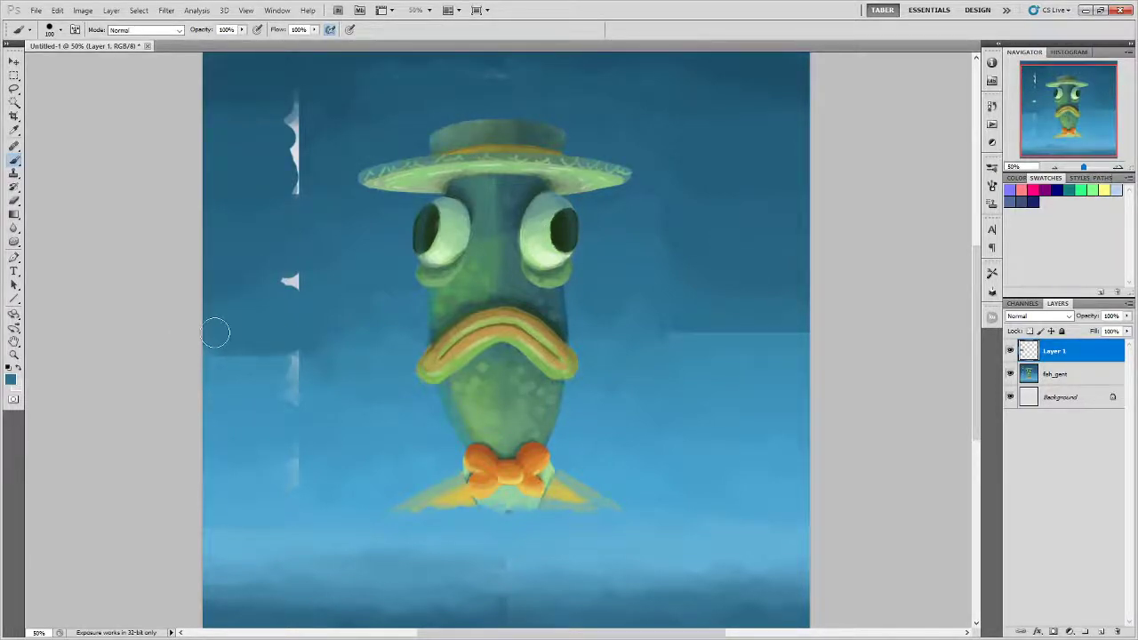
mouse_move(300, 355)
mouse_down()
mouse_move(283, 379)
mouse_move(300, 405)
mouse_up()
drag(278, 341, 287, 352)
alt+click(324, 381)
alt+click(317, 448)
mouse_move(295, 458)
mouse_down()
mouse_move(347, 453)
mouse_move(266, 484)
mouse_move(316, 477)
mouse_move(256, 490)
mouse_move(286, 478)
mouse_up()
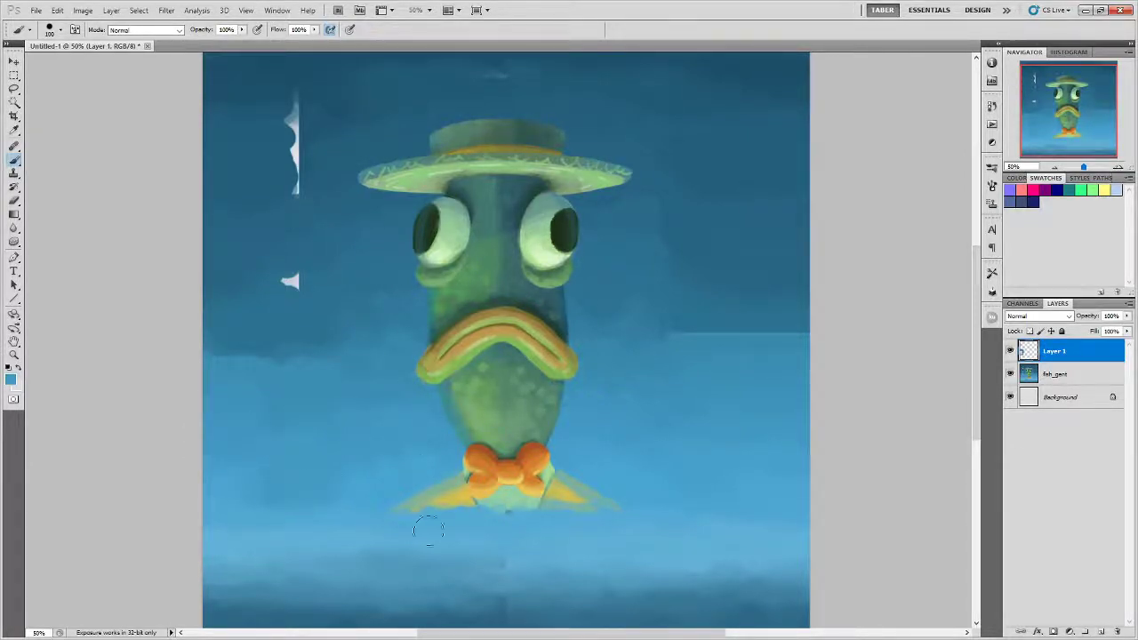
alt+click(655, 328)
drag(655, 331, 819, 330)
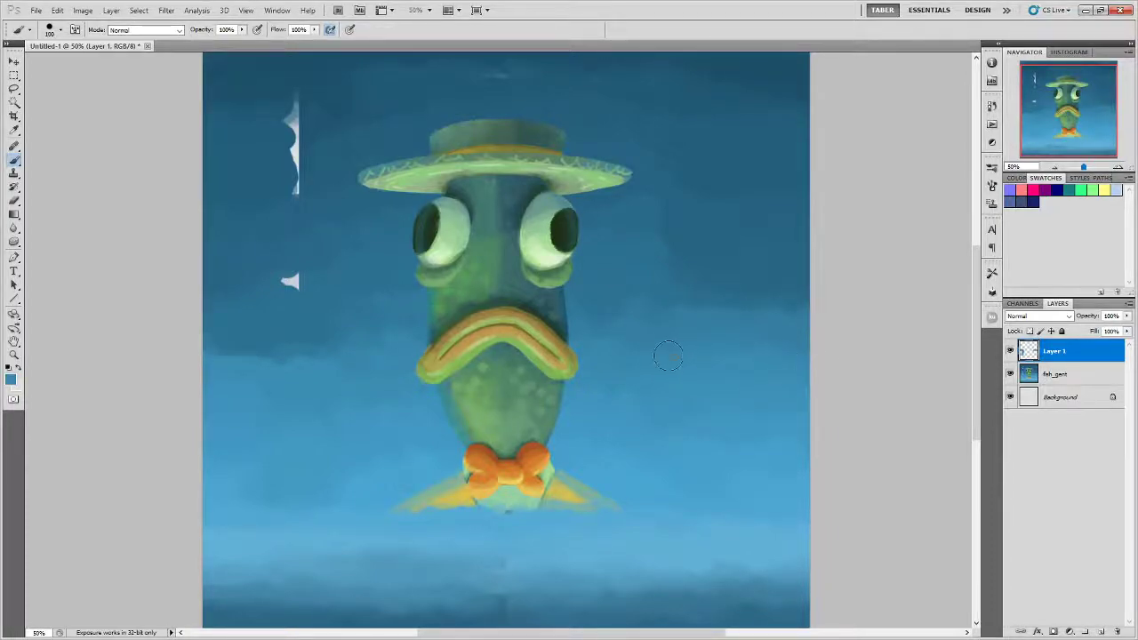
Reduce the brush to 70 px and paint over the faint line above the hat and the remaining white gaps beside the fish.
drag(724, 287, 682, 371)
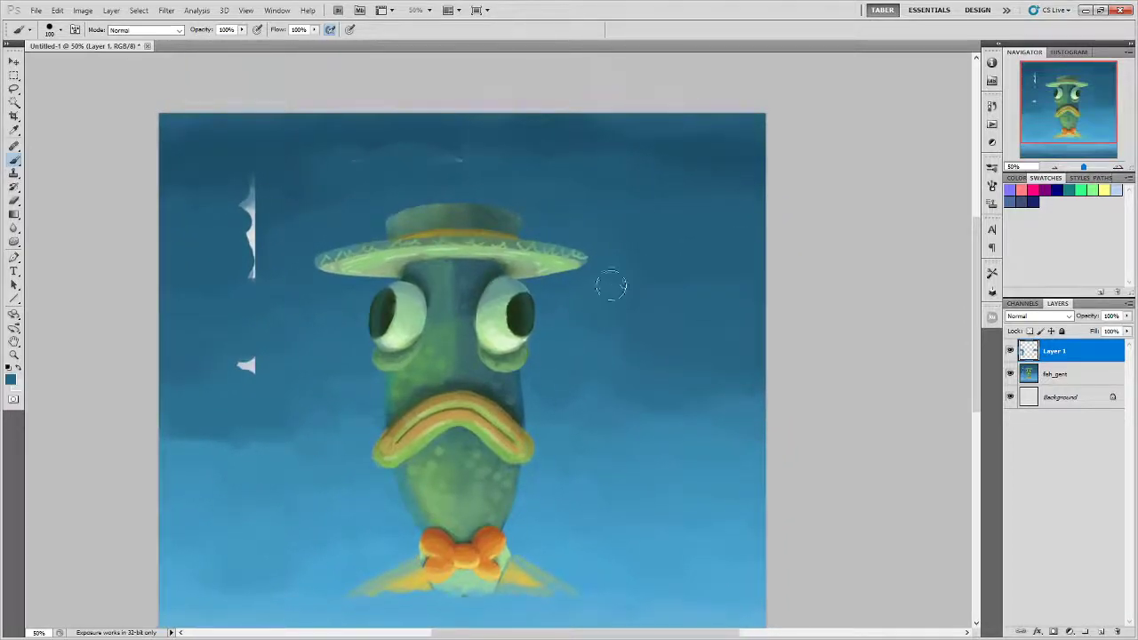
key(bracketleft)
key(bracketleft)
key(bracketleft)
mouse_move(649, 308)
mouse_down()
mouse_move(548, 477)
mouse_move(681, 424)
mouse_up()
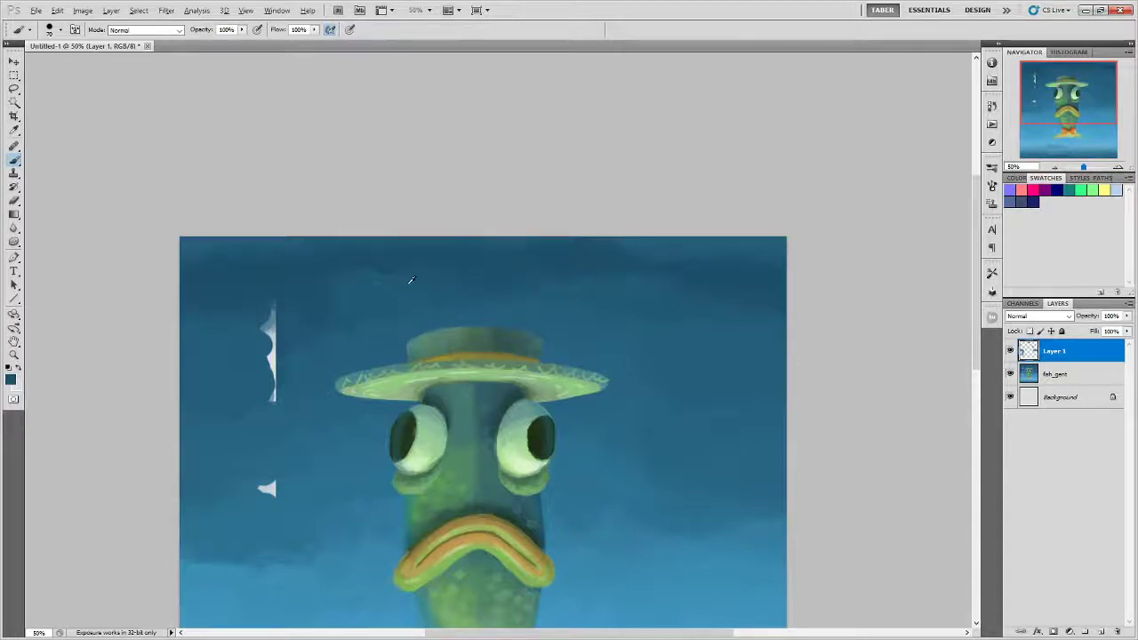
scroll(426, 289, left, 3)
scroll(426, 289, down, 1)
mouse_move(367, 284)
mouse_down()
mouse_move(396, 286)
mouse_move(368, 321)
mouse_move(390, 327)
mouse_move(368, 351)
mouse_move(380, 387)
mouse_up()
mouse_move(389, 455)
mouse_down()
mouse_move(383, 468)
mouse_move(396, 471)
mouse_up()
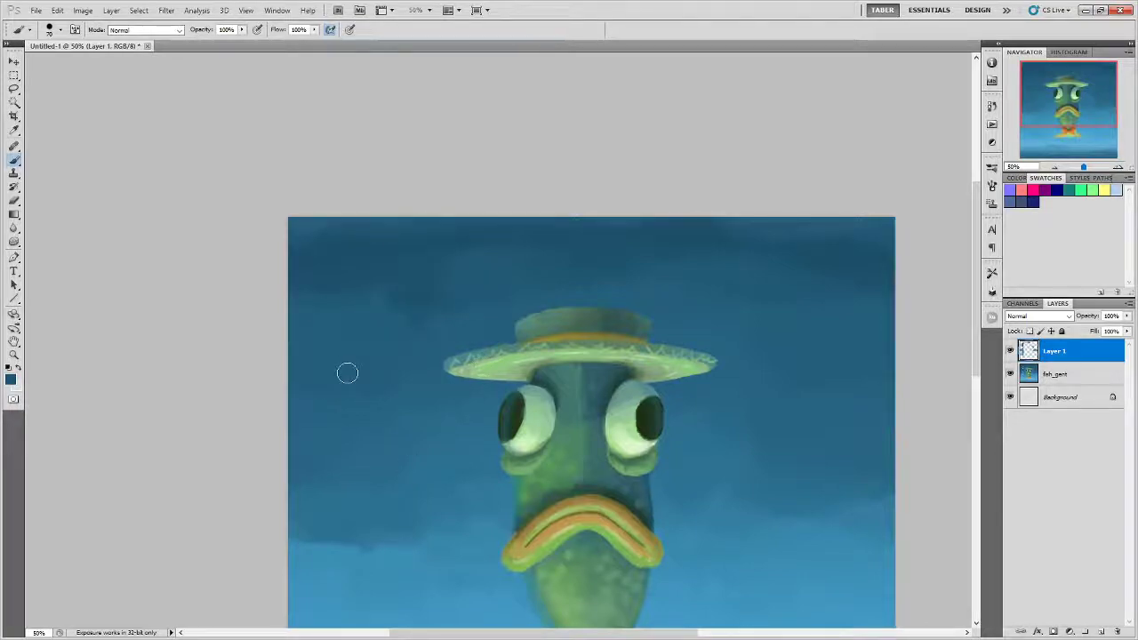
Reduce the brush to 45 px and blend the vertical seam in the blue bands below the fish's bow tie.
key(ctrl+minus)
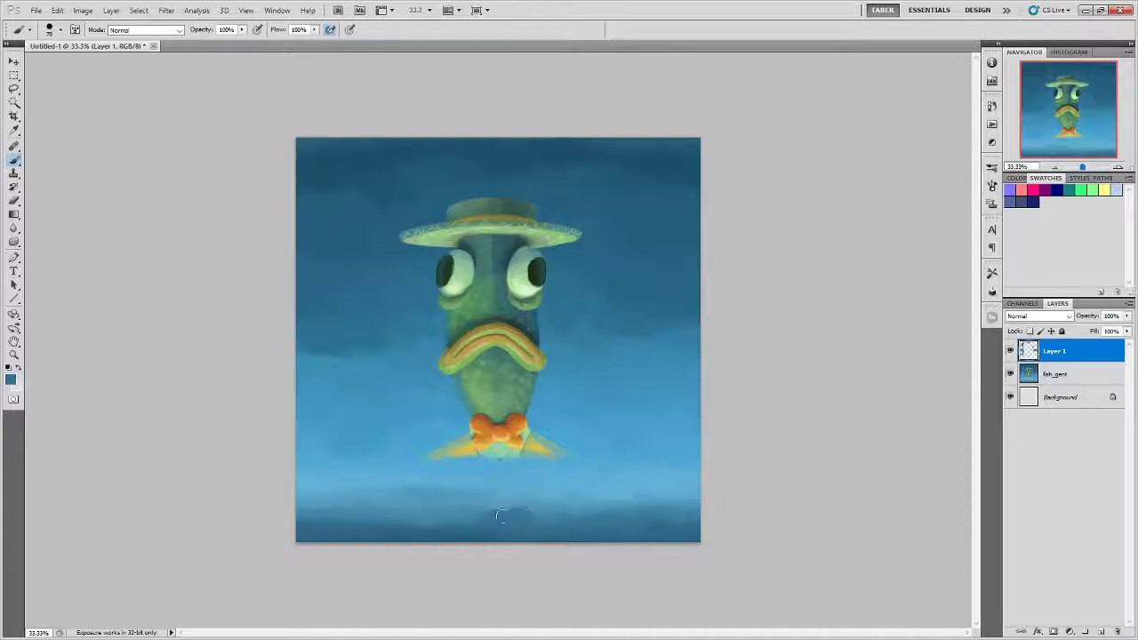
drag(505, 526, 501, 482)
key(ctrl+plus)
key(ctrl+plus)
scroll(612, 269, down, 4)
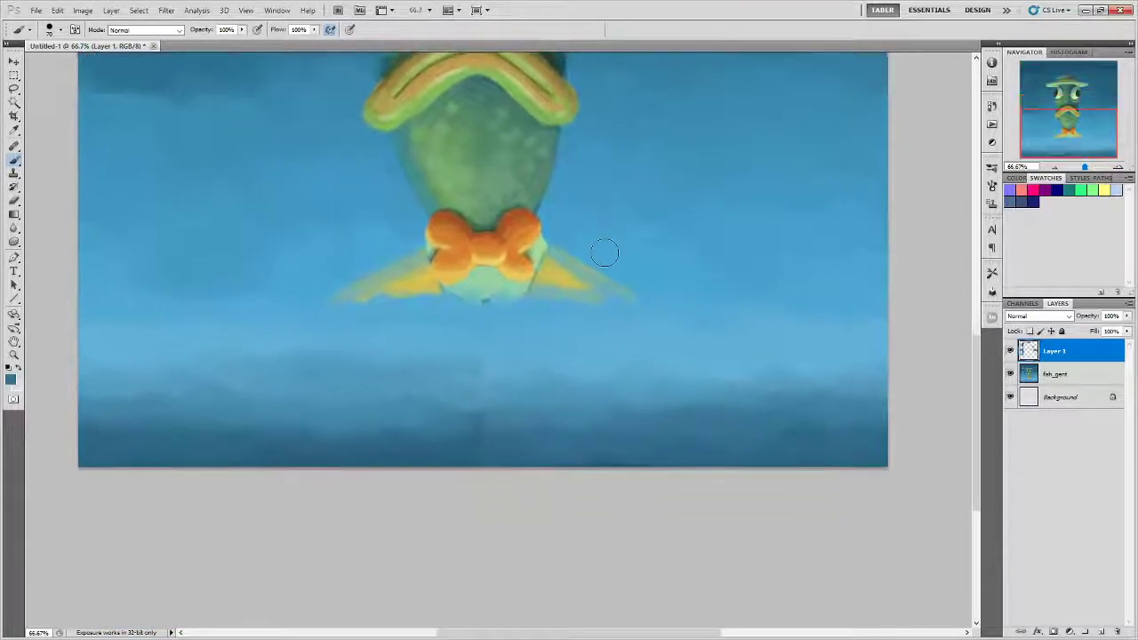
key(ctrl+plus)
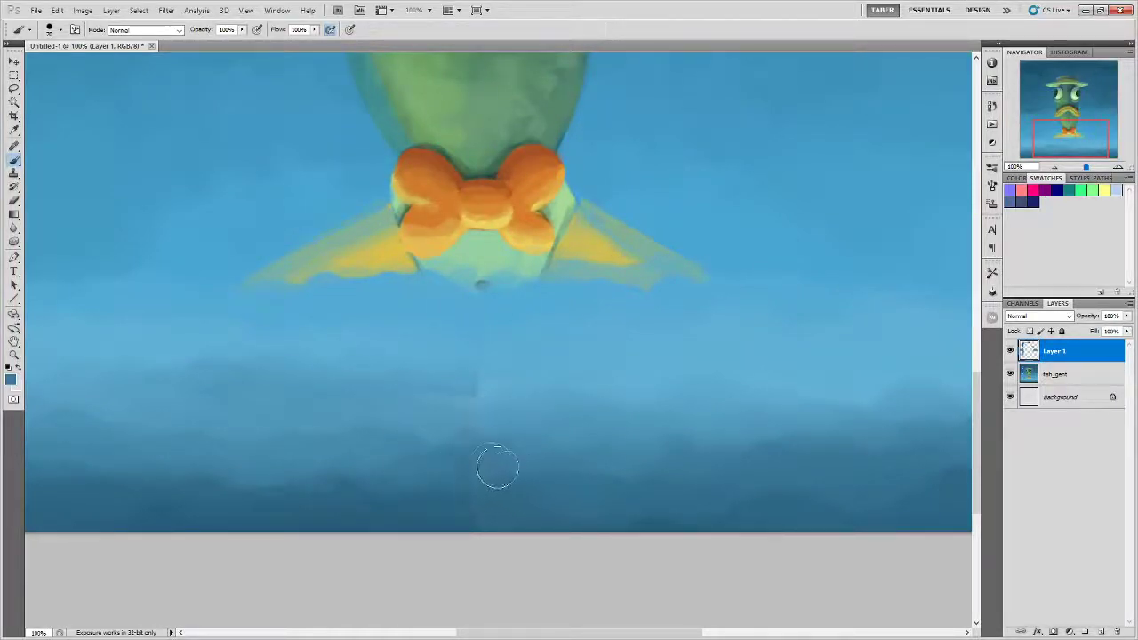
key([)
key([)
key([)
drag(472, 500, 520, 489)
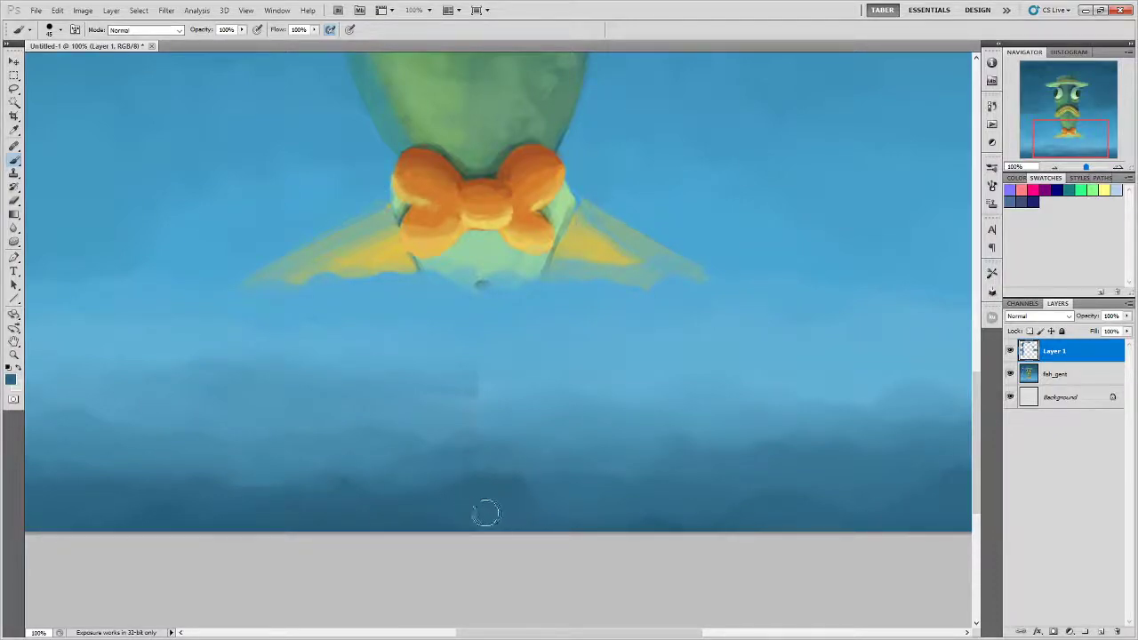
drag(460, 401, 497, 405)
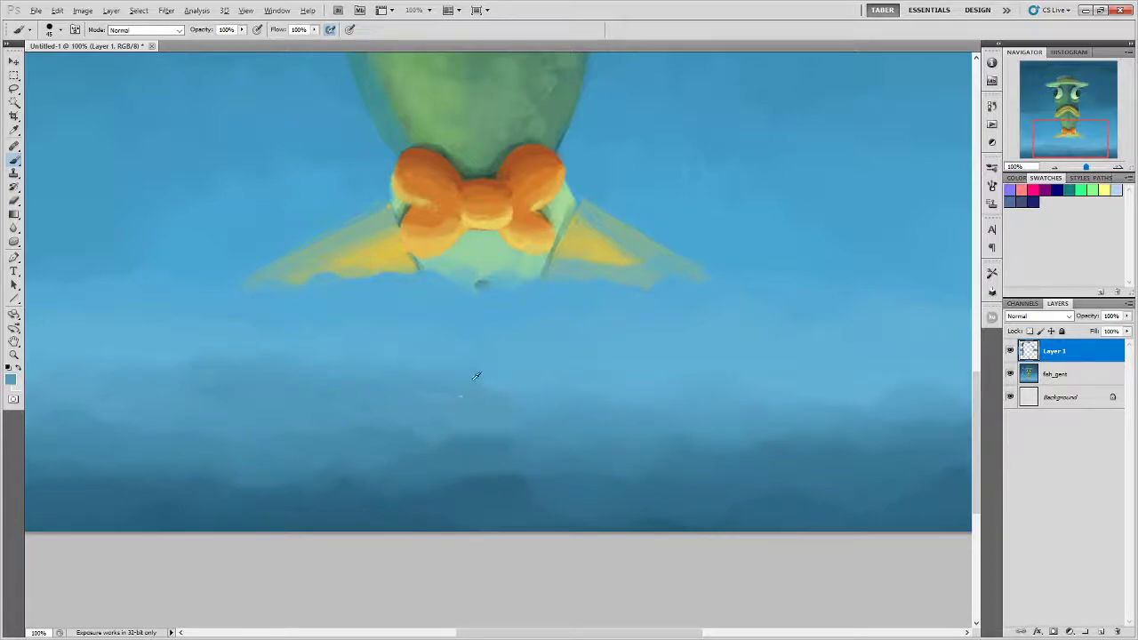
alt+click(529, 359)
Shrink the brush to 15 px and touch up the dark spot at the lower edge of the light green area under the bow tie.
scroll(546, 377, down, 3)
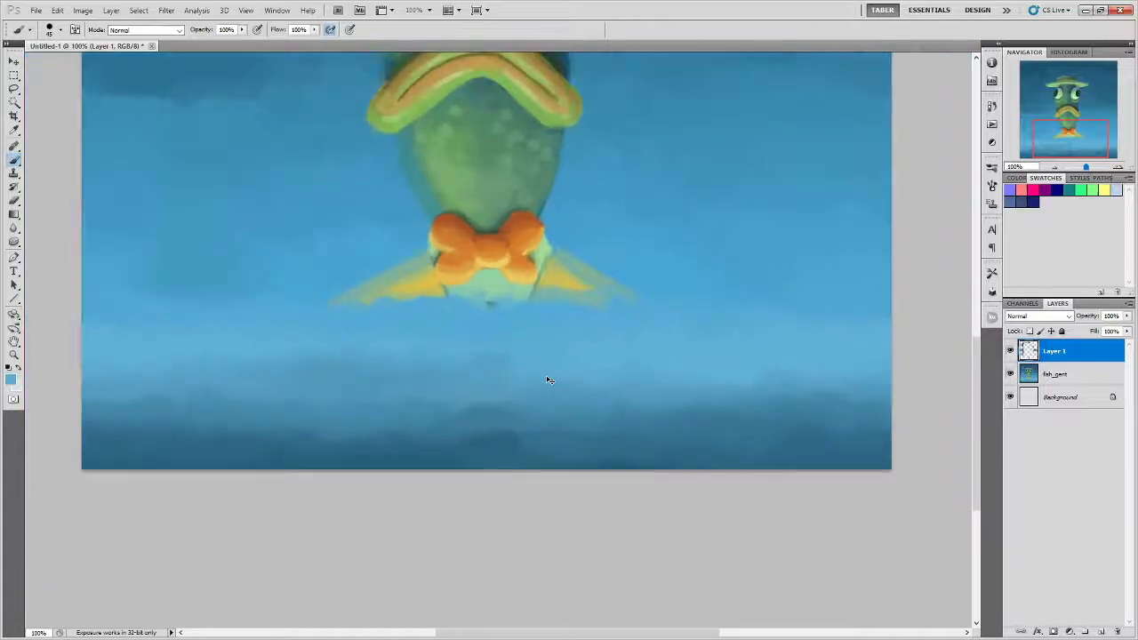
scroll(549, 380, up, 3)
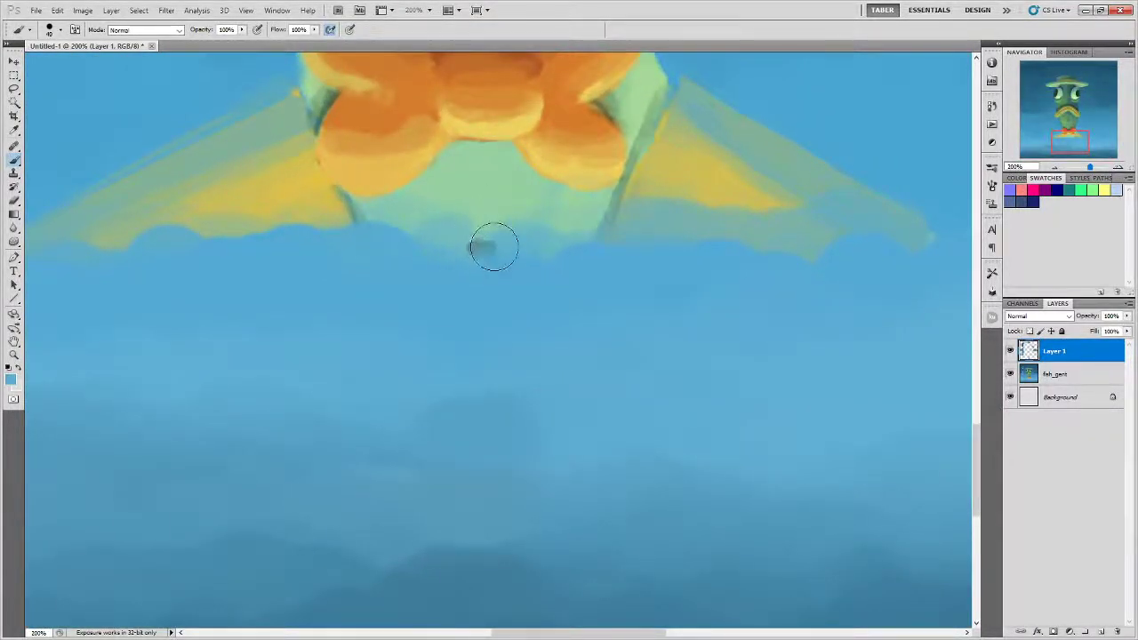
key(bracketleft)
key(bracketleft)
key(bracketleft)
key(bracketleft)
key(bracketleft)
key(bracketleft)
alt+click(490, 207)
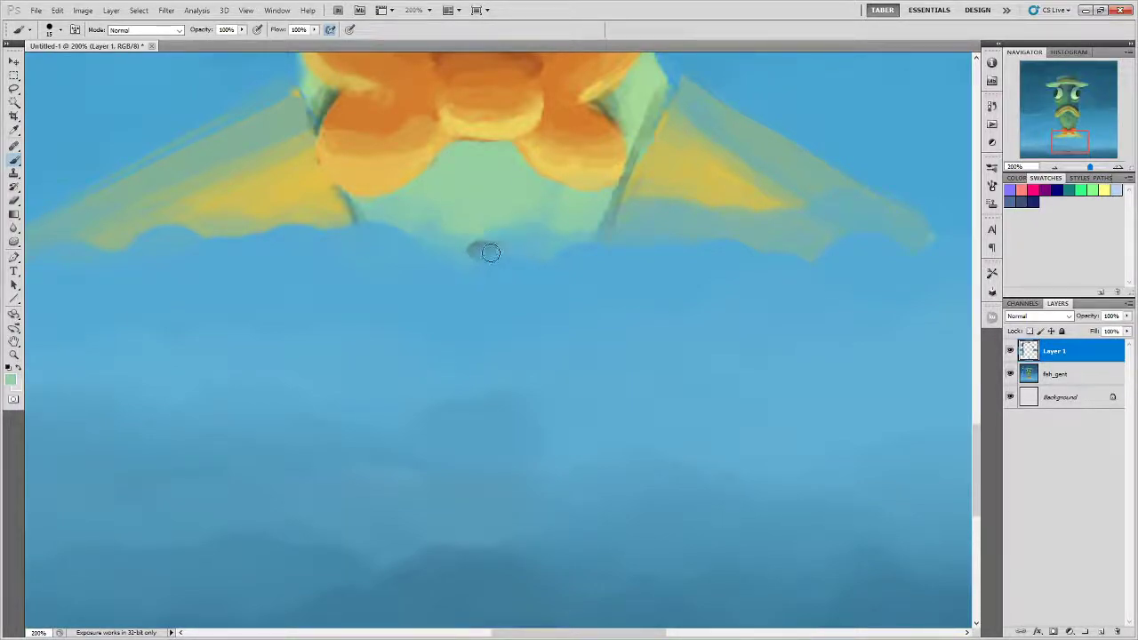
click(485, 251)
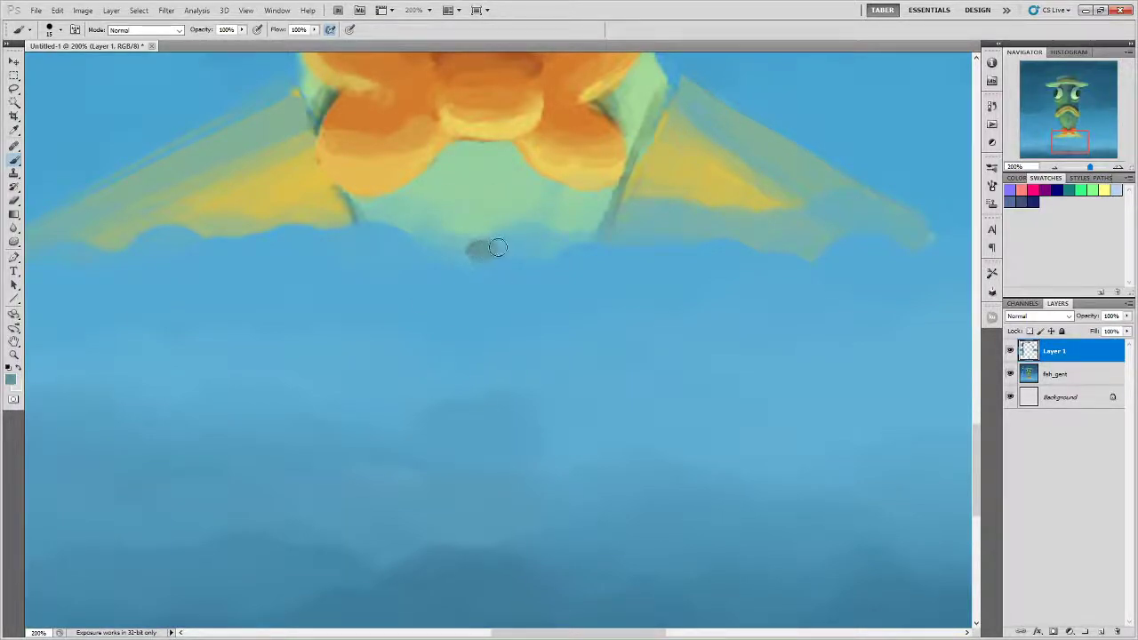
mouse_move(586, 305)
mouse_down()
mouse_move(607, 336)
mouse_move(608, 372)
mouse_up()
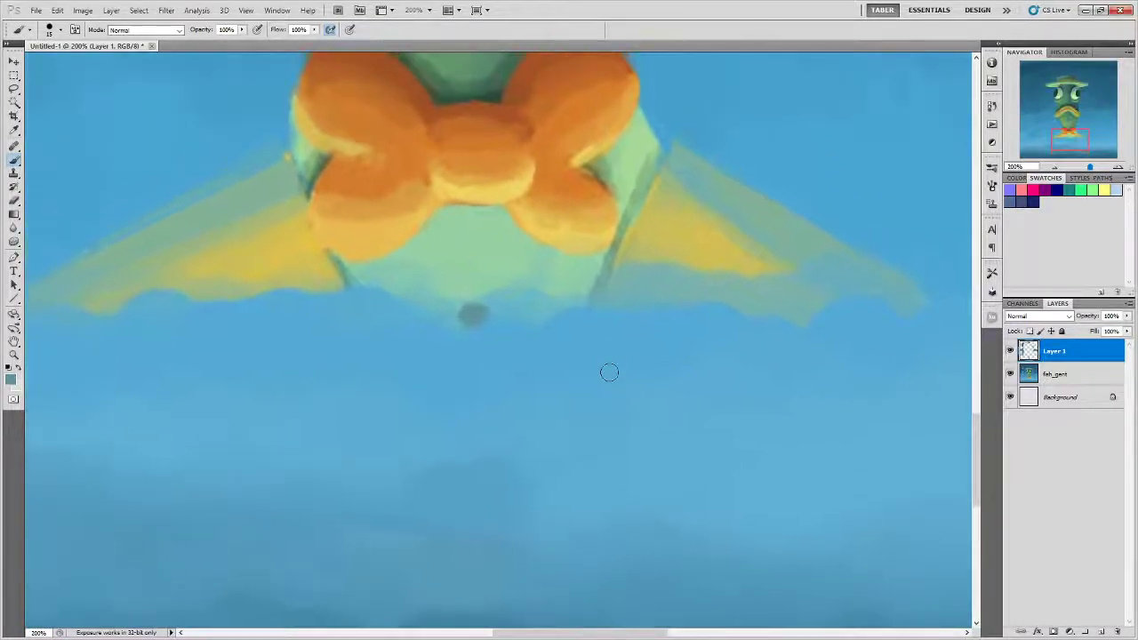
Save a PNG copy of the texture as tube_texture.png in the Tiling_Tube folder, replacing the existing file.
key(ctrl+minus)
key(ctrl+minus)
drag(662, 276, 668, 496)
key(ctrl+minus)
key(ctrl+minus)
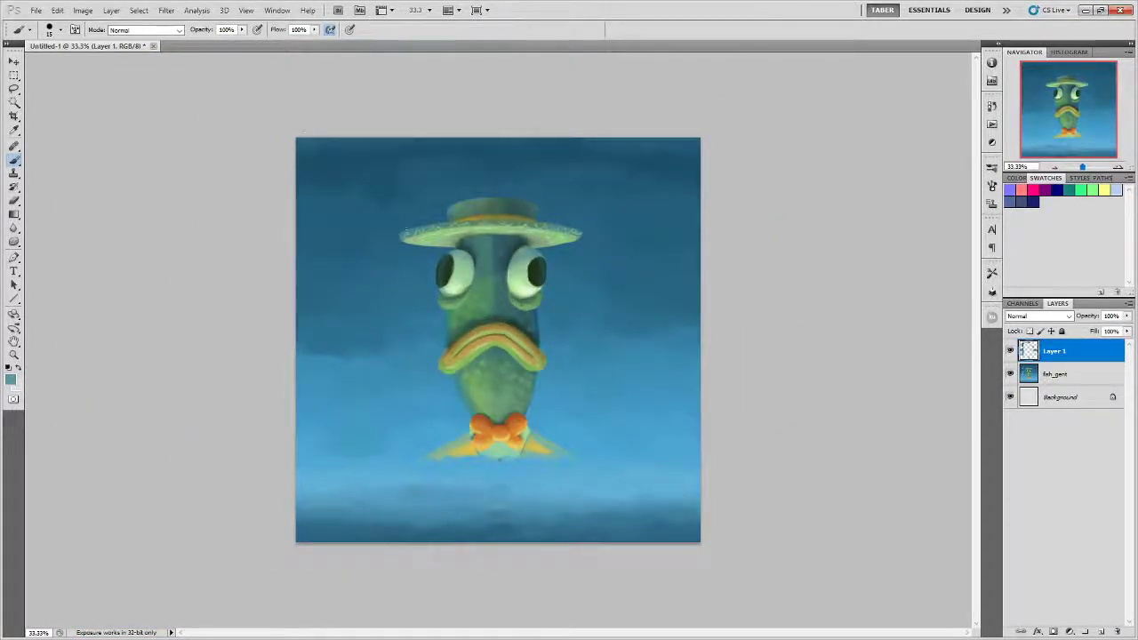
click(36, 10)
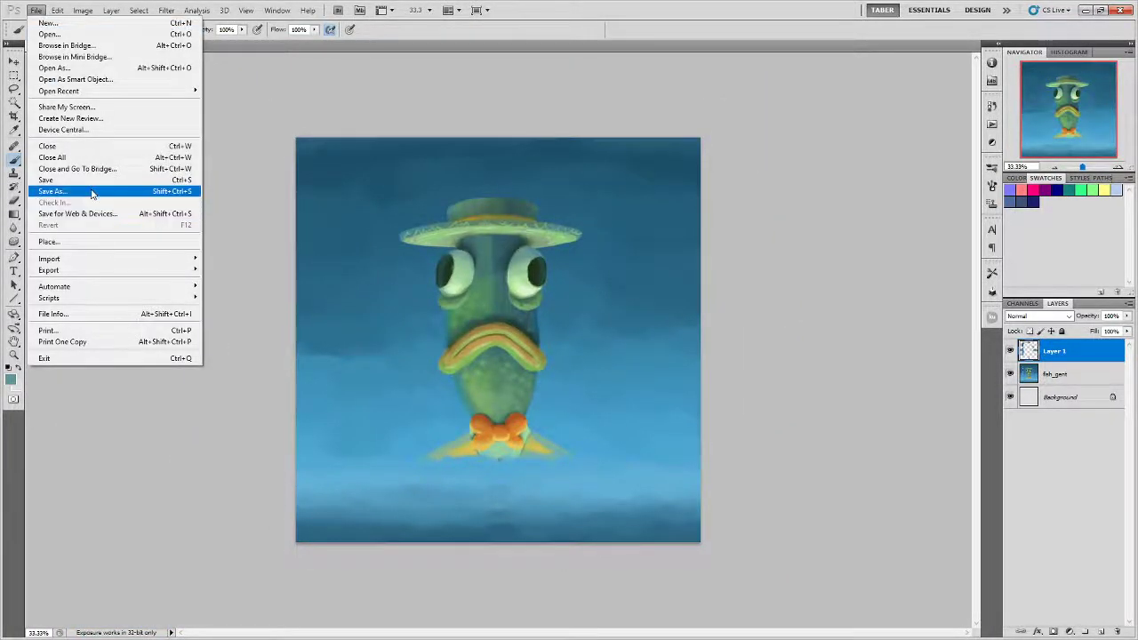
click(91, 192)
click(303, 375)
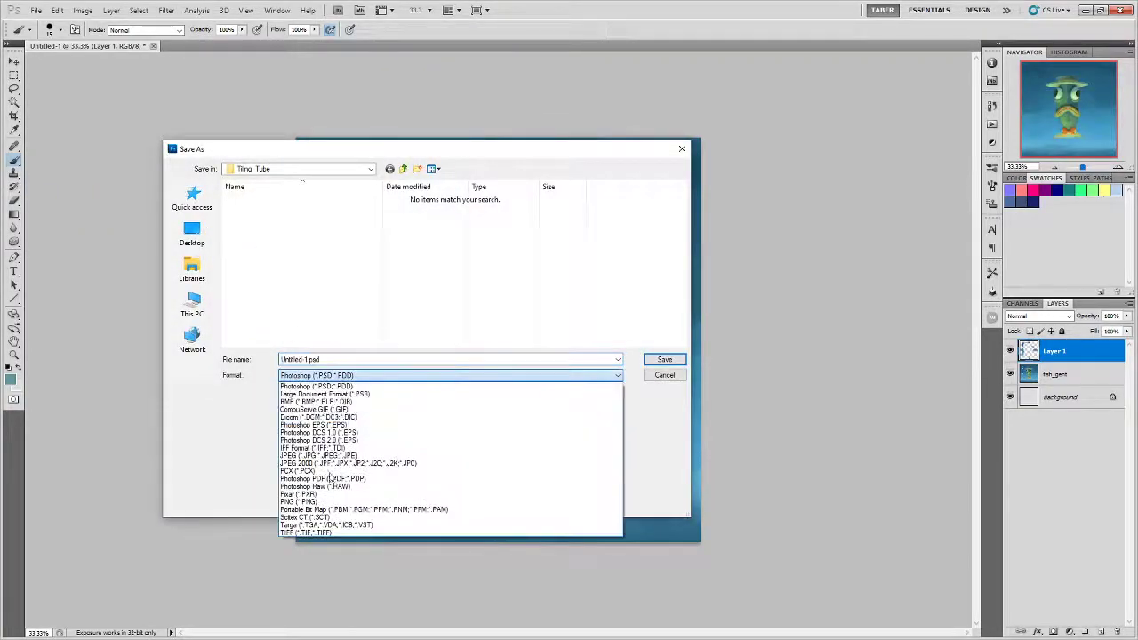
click(320, 502)
click(263, 210)
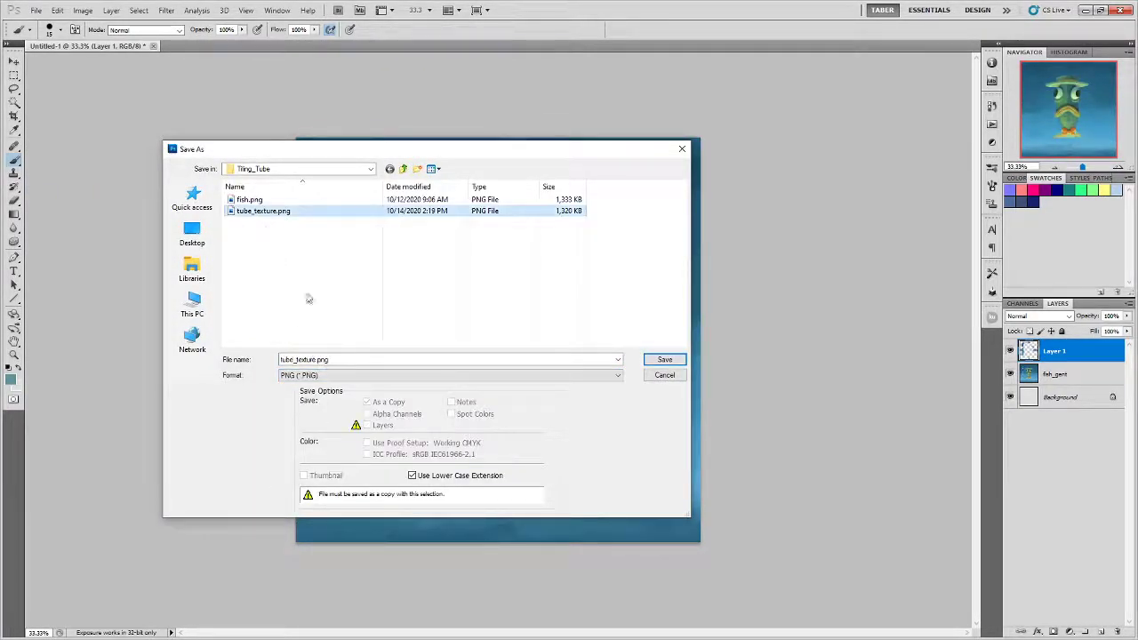
click(662, 360)
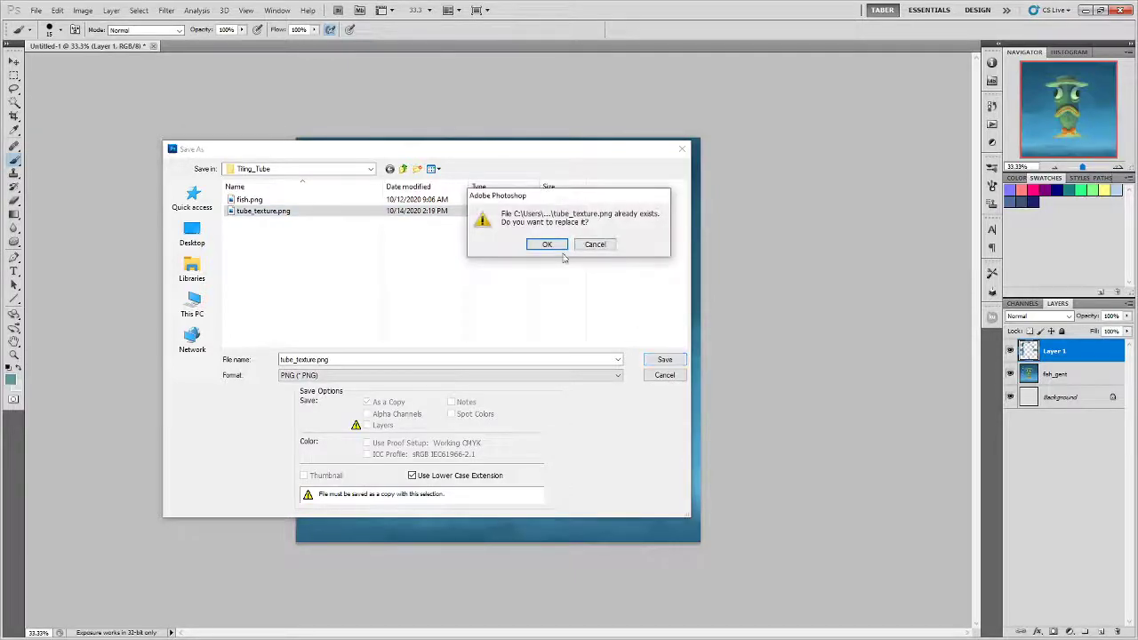
click(546, 245)
click(457, 312)
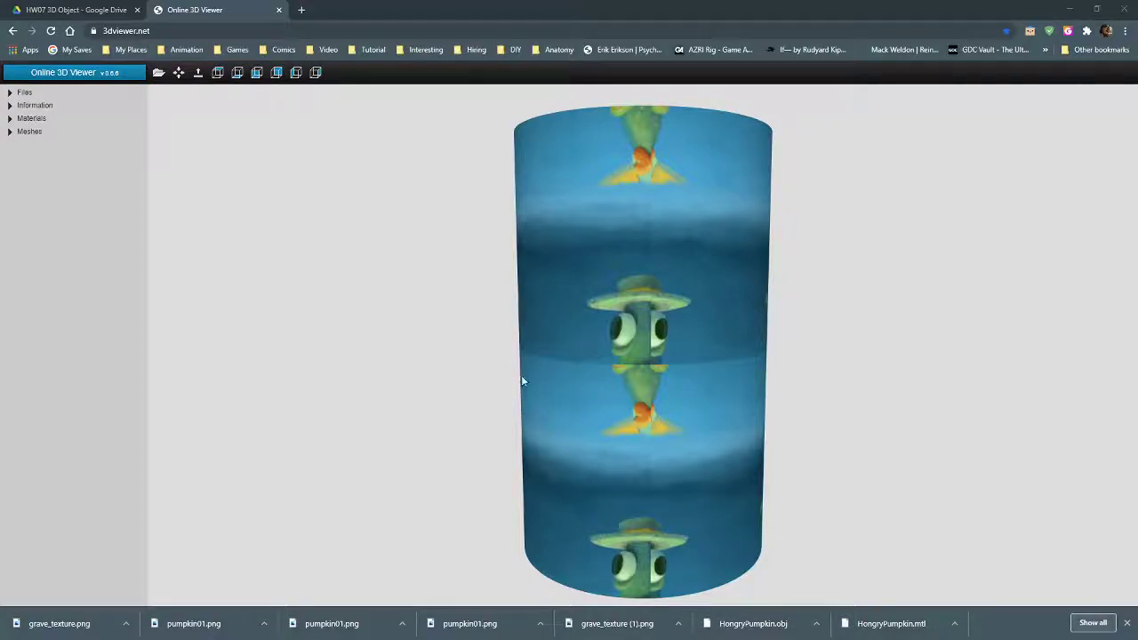
Switch to Online 3D Viewer and examine the fish texture's seams on the tube from several angles and up close.
drag(0, 382, 726, 361)
scroll(634, 347, up, 5)
scroll(711, 312, down, 3)
drag(711, 312, 582, 361)
scroll(623, 382, up, 3)
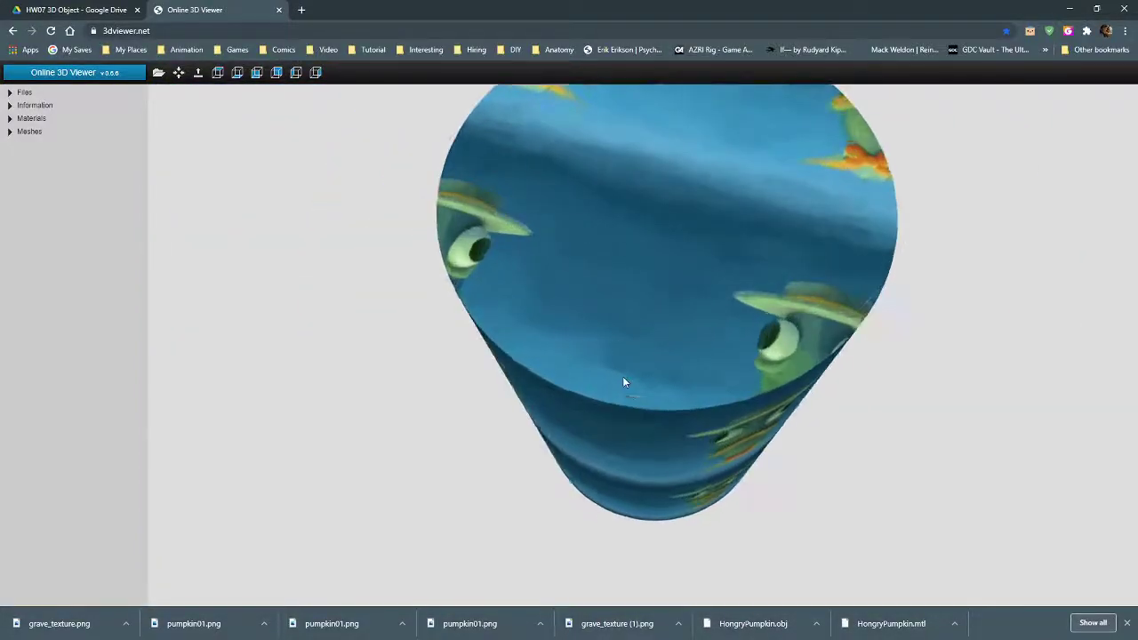
scroll(623, 382, up, 4)
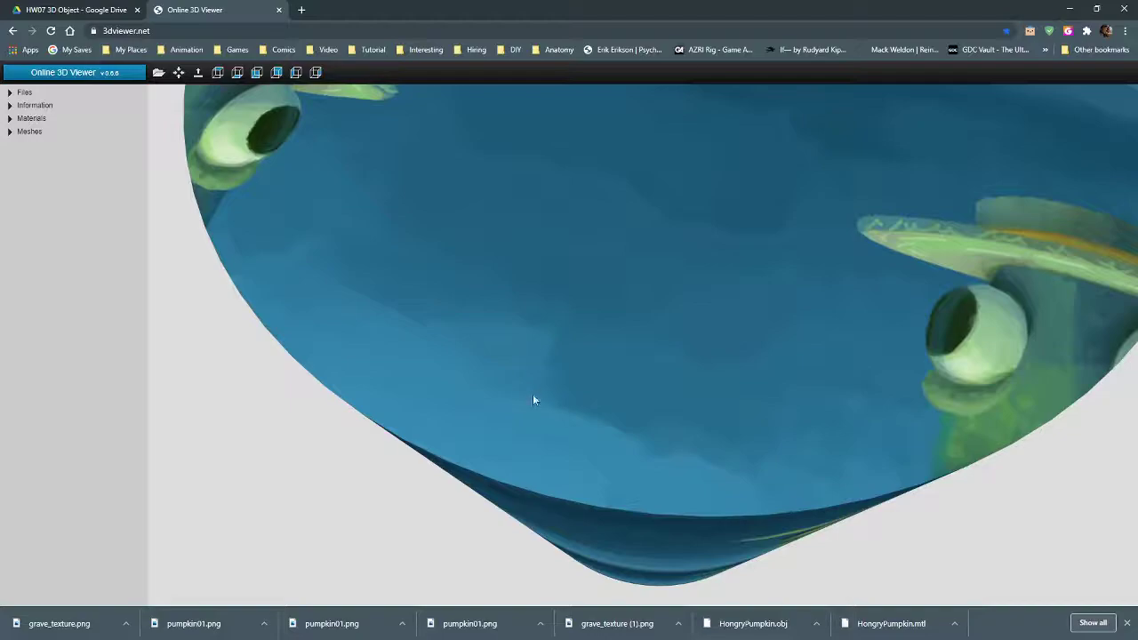
scroll(558, 340, down, 2)
drag(579, 325, 645, 288)
drag(619, 407, 686, 417)
click(701, 412)
scroll(686, 418, up, 2)
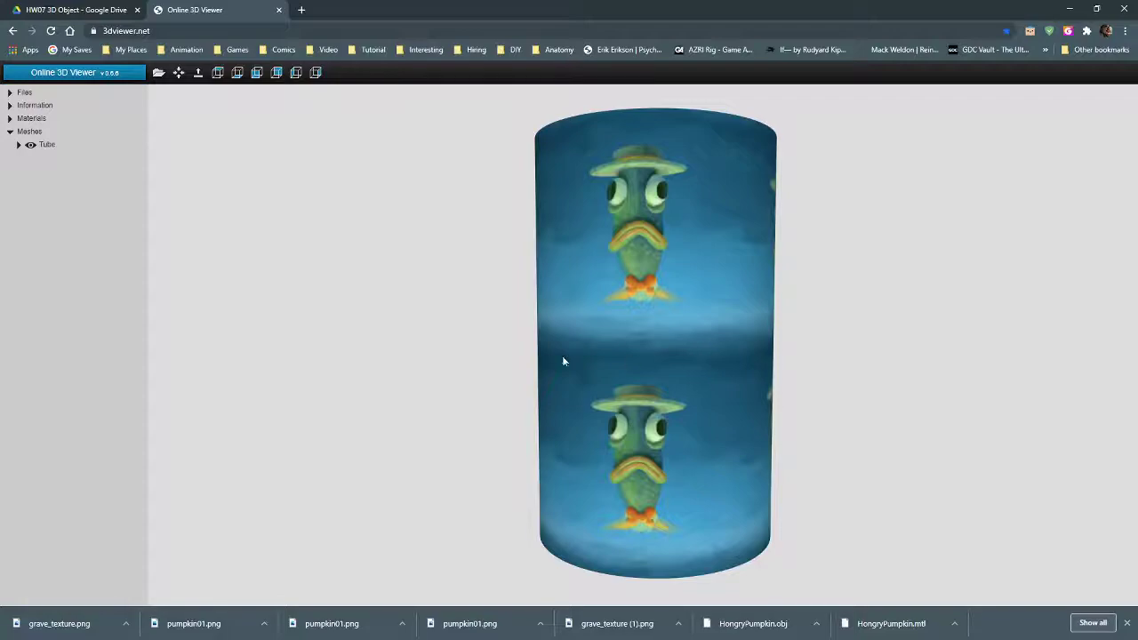
drag(655, 369, 3, 345)
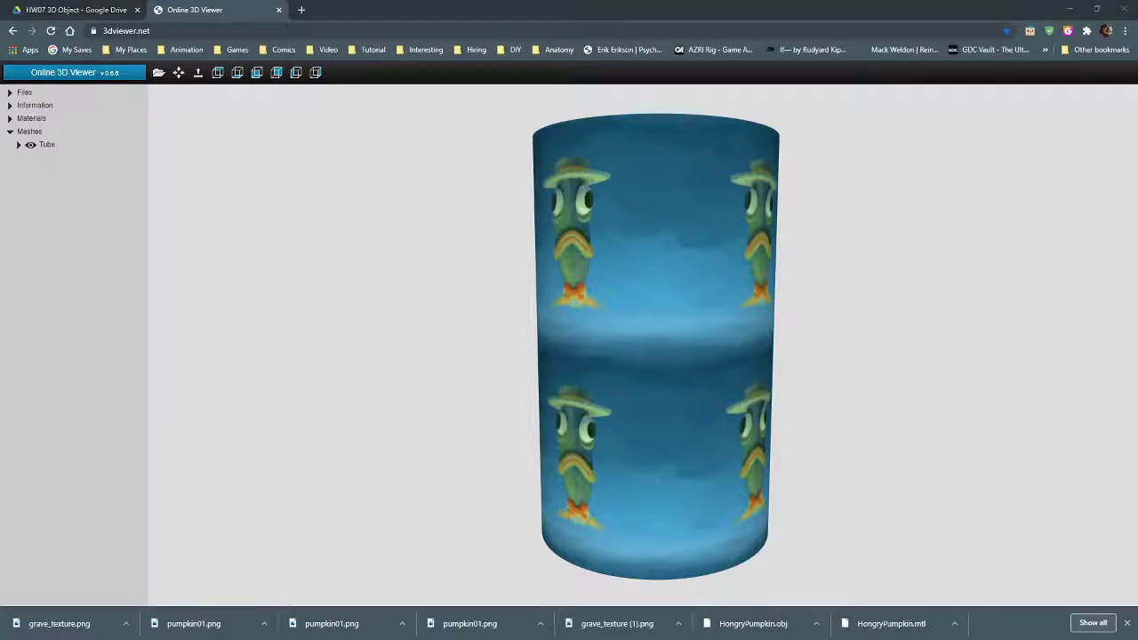
Switch to Photoshop, merge Layer 1 into fish_gent, and offset it +1058 px horizontally and +539 px vertically with wrap around.
key(alt+Tab)
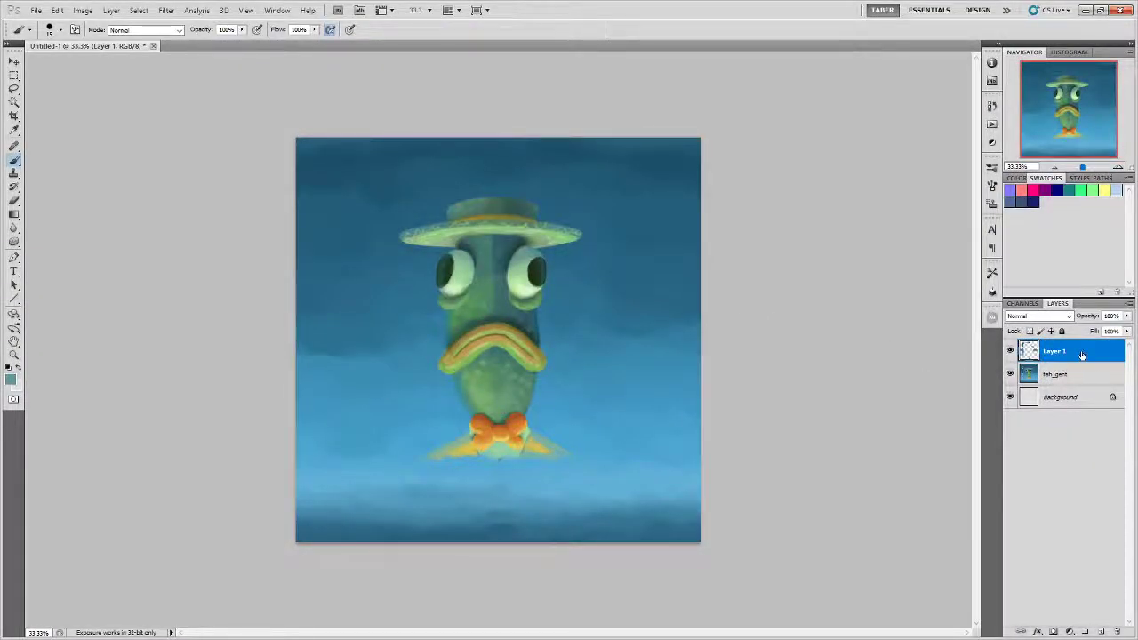
key(ctrl+e)
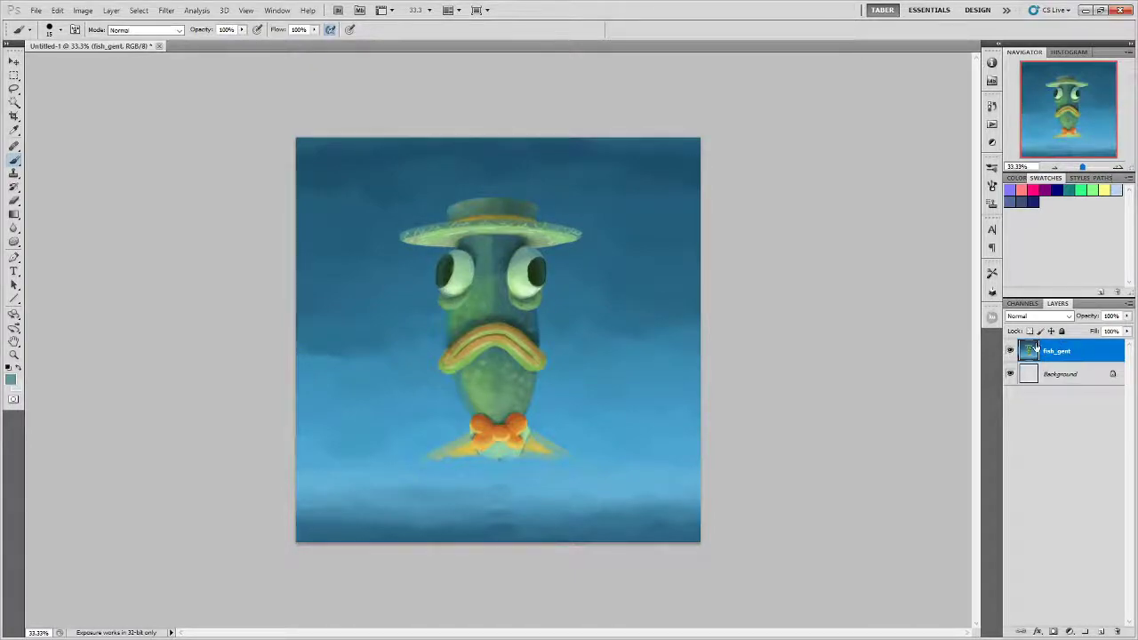
click(166, 10)
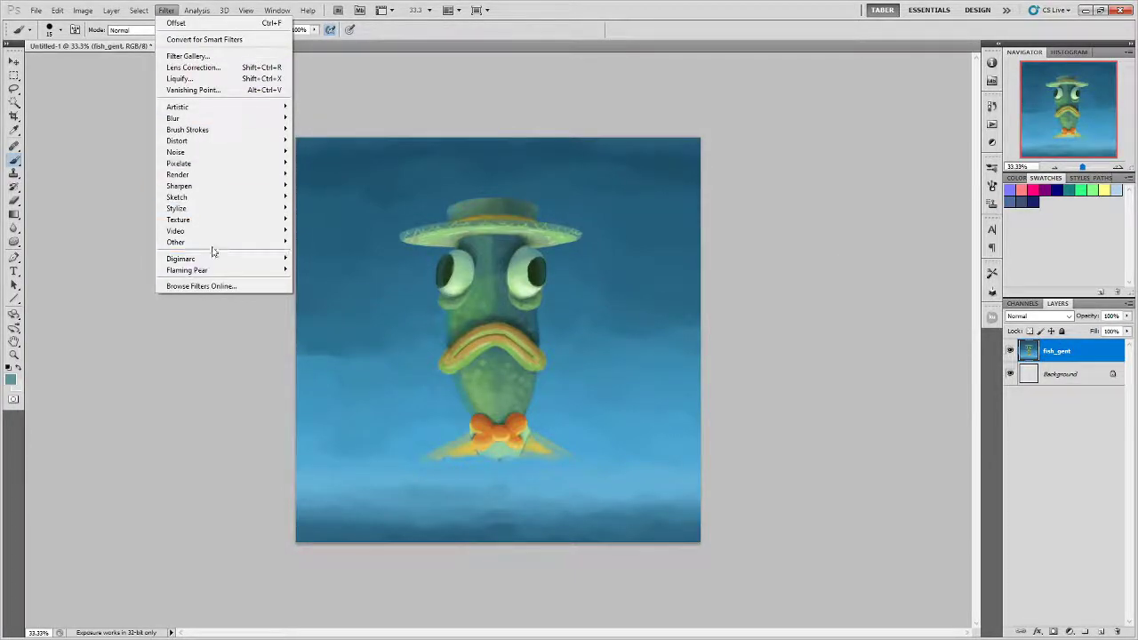
mouse_move(215, 242)
click(318, 289)
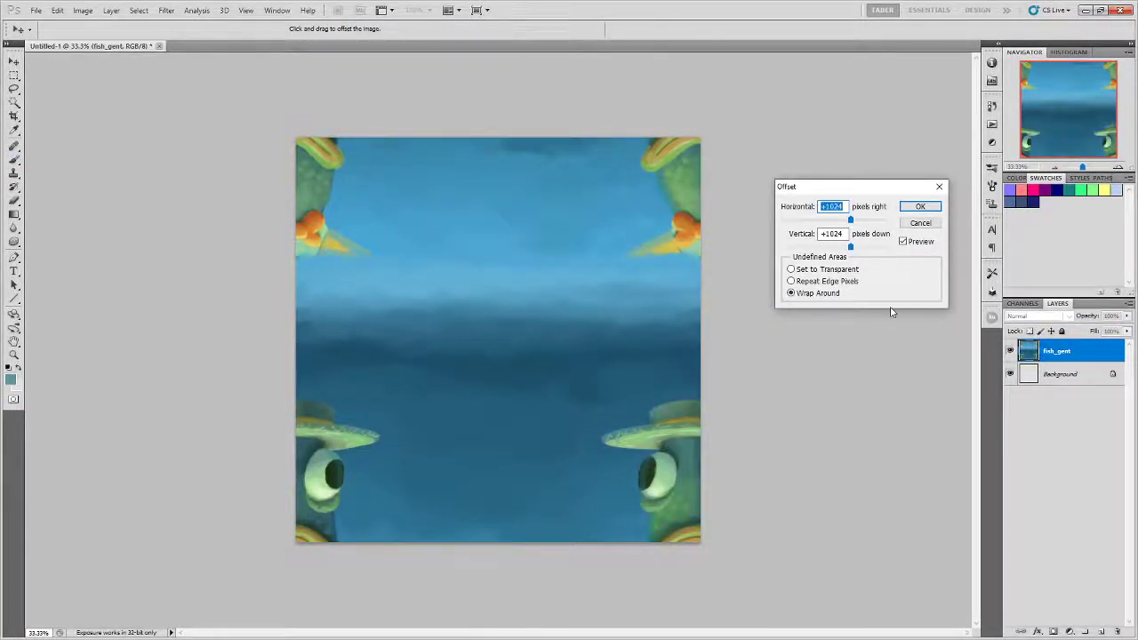
mouse_move(850, 220)
mouse_down()
mouse_move(859, 223)
mouse_move(844, 249)
mouse_move(850, 221)
mouse_up()
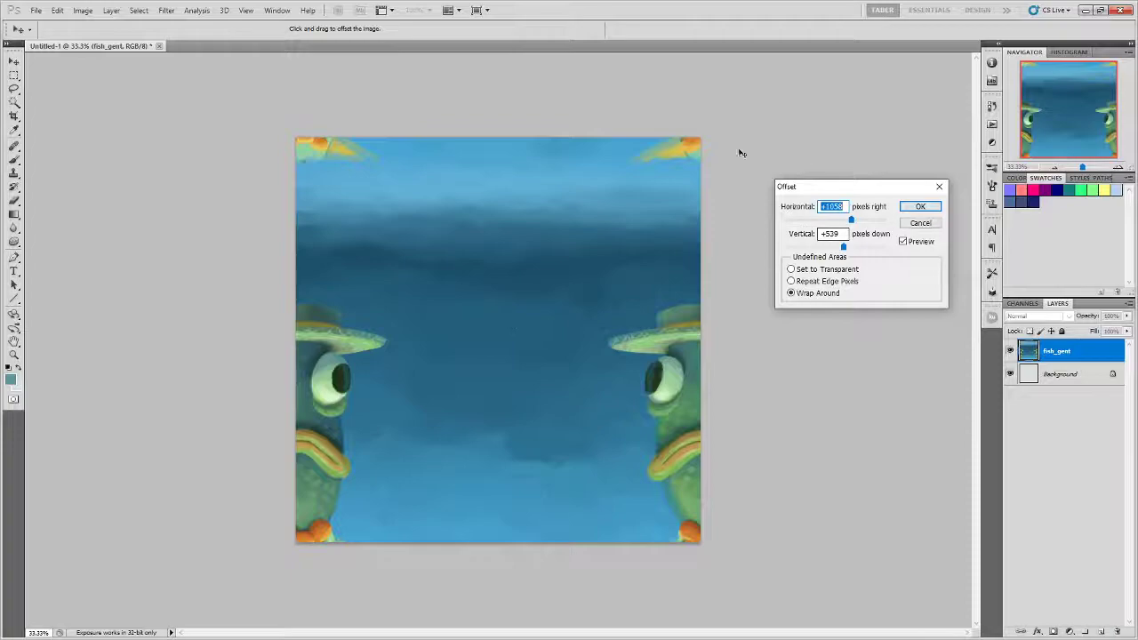
click(919, 207)
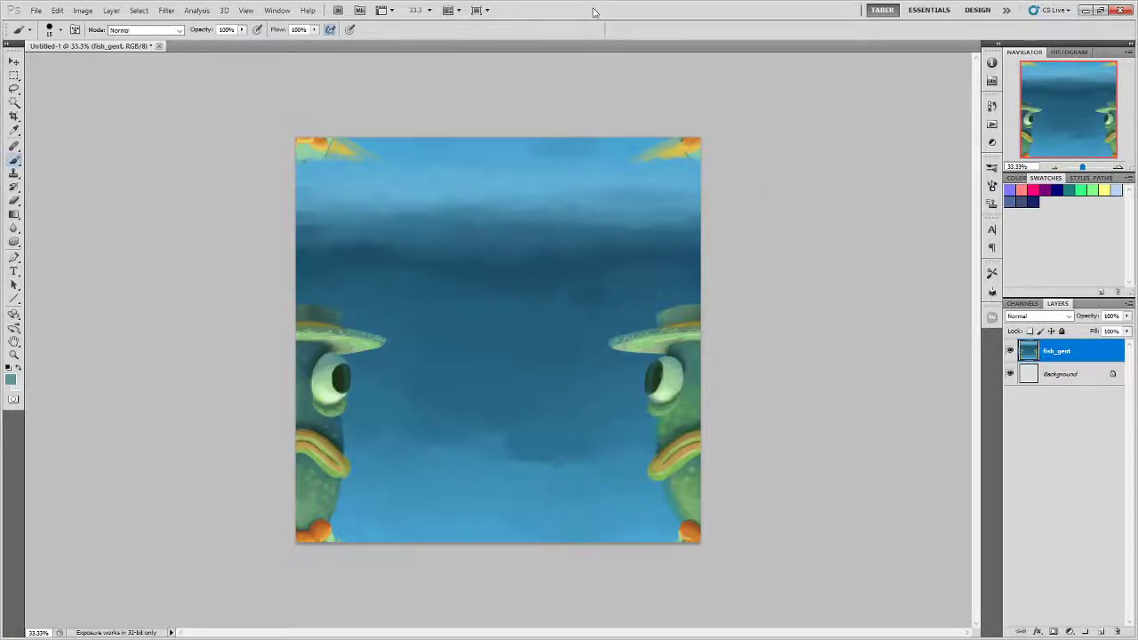
Enlarge the brush to 90 px and soften the hard-edged dark patch between the fish halves with nearby blue.
key(ctrl+plus)
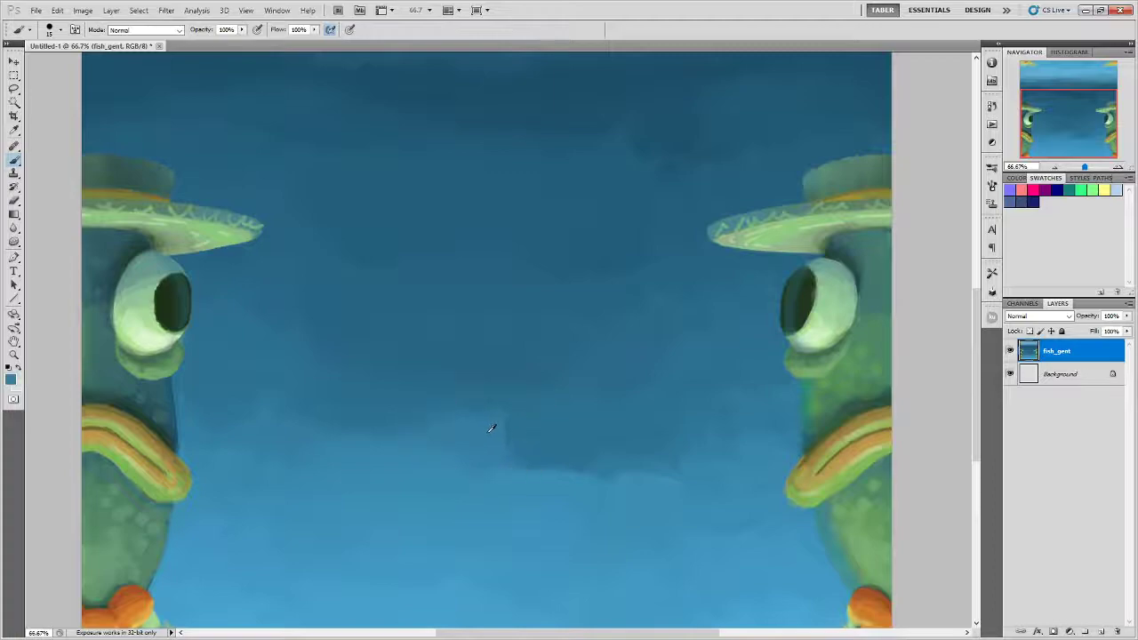
key(bracketright)
key(bracketright)
key(bracketright)
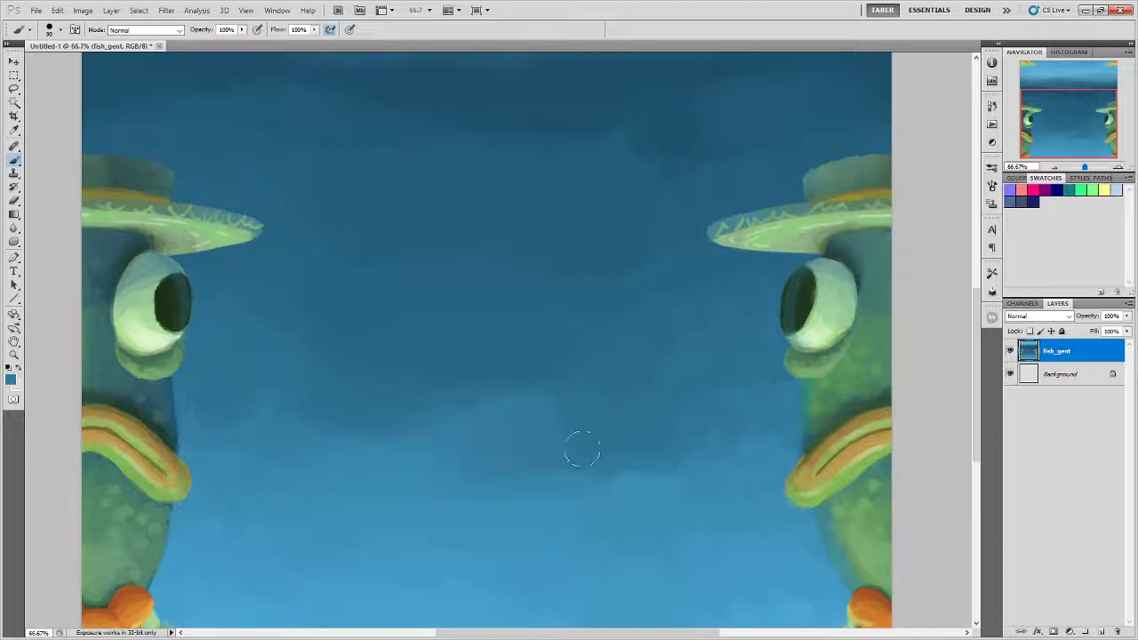
key(ctrl+minus)
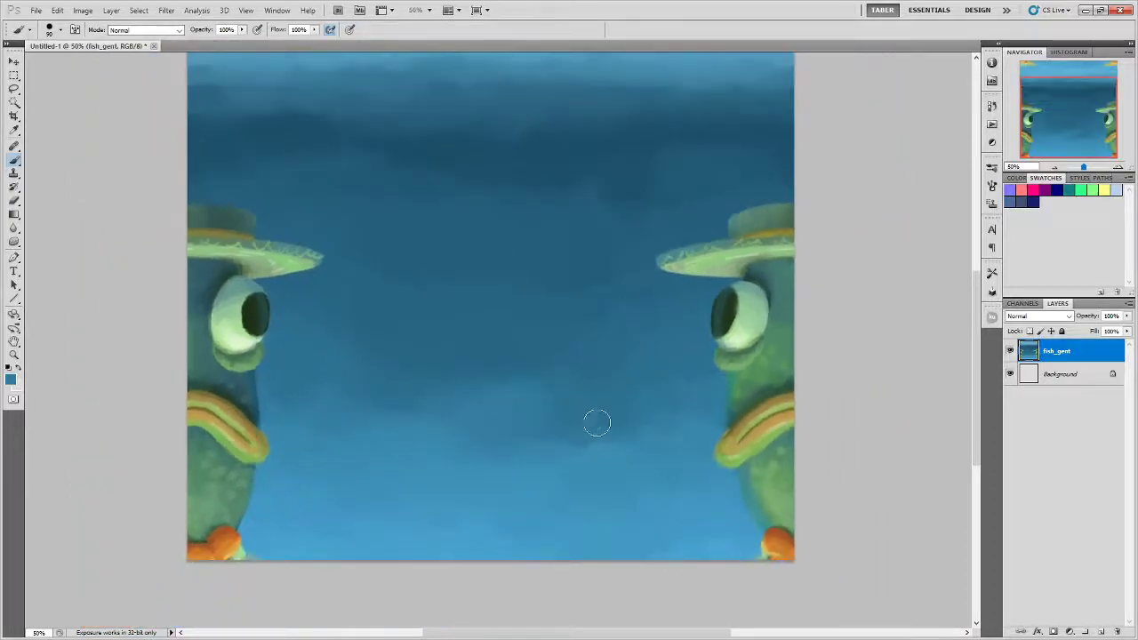
Offset the fish_gent layer by +419 px horizontally and +20 px vertically with wrap around.
drag(581, 424, 552, 515)
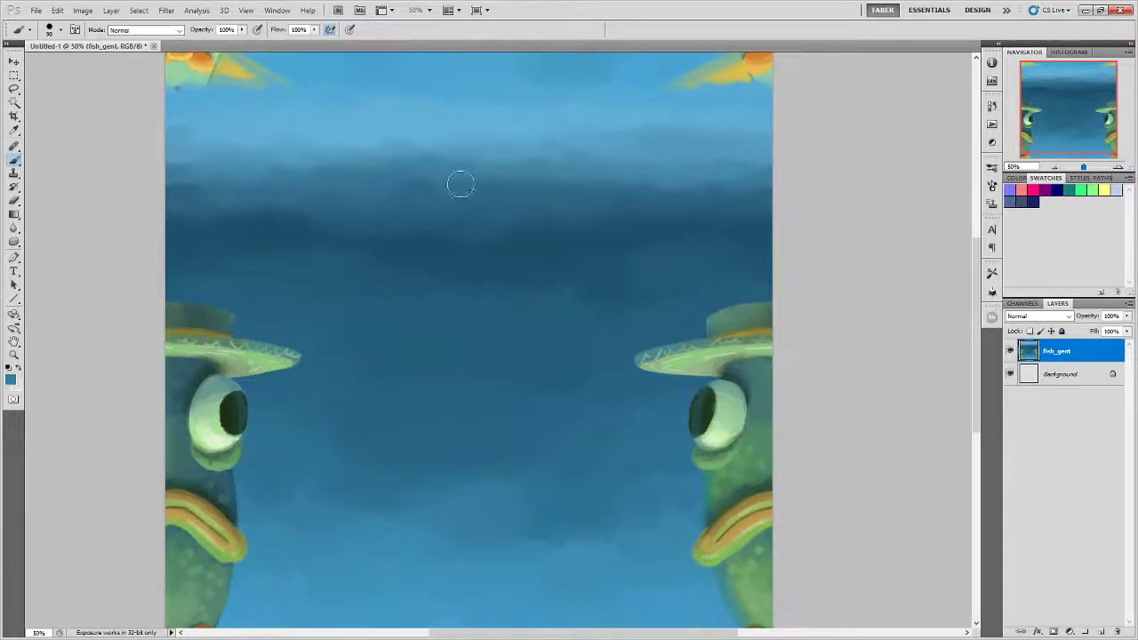
drag(541, 205, 510, 109)
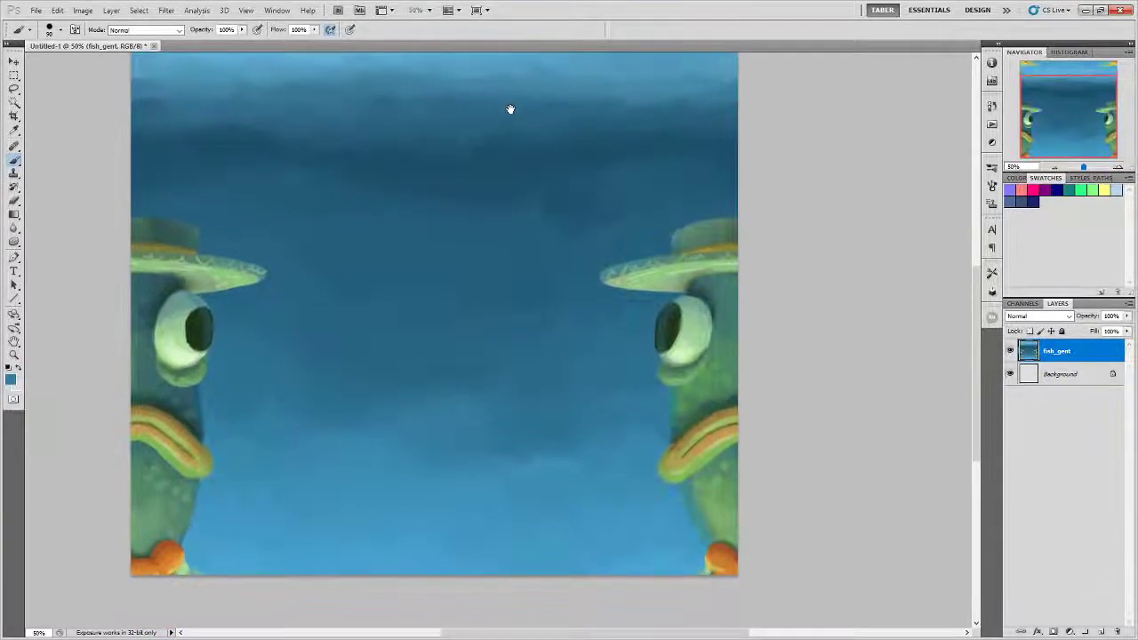
mouse_move(510, 208)
mouse_down()
mouse_move(512, 304)
mouse_move(523, 320)
mouse_up()
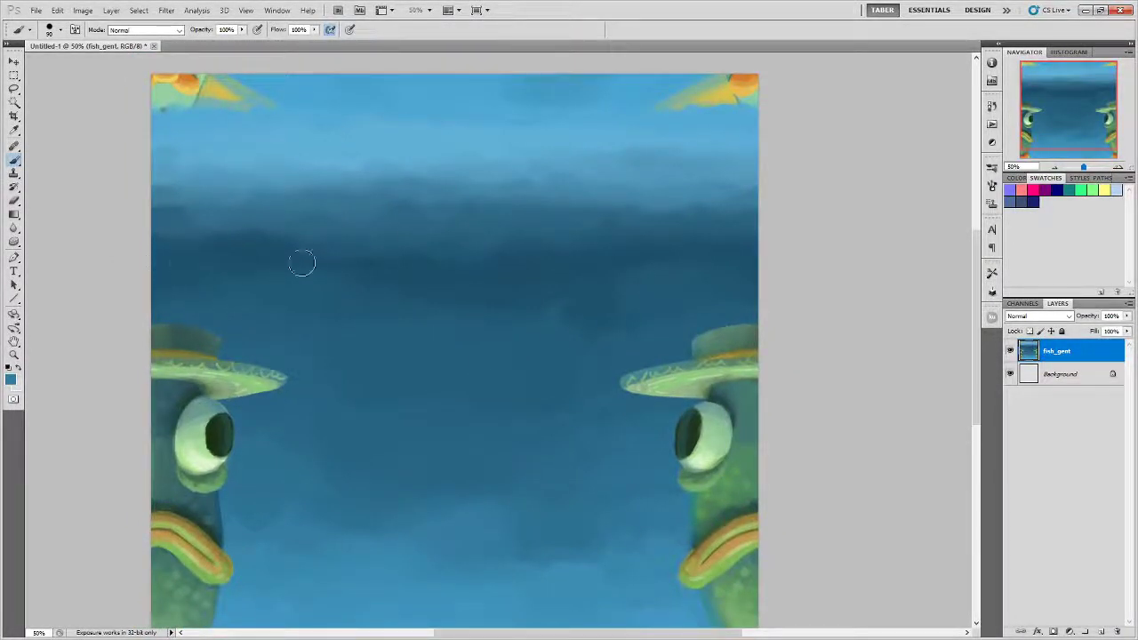
mouse_move(206, 256)
mouse_down()
mouse_move(281, 266)
mouse_move(310, 284)
mouse_up()
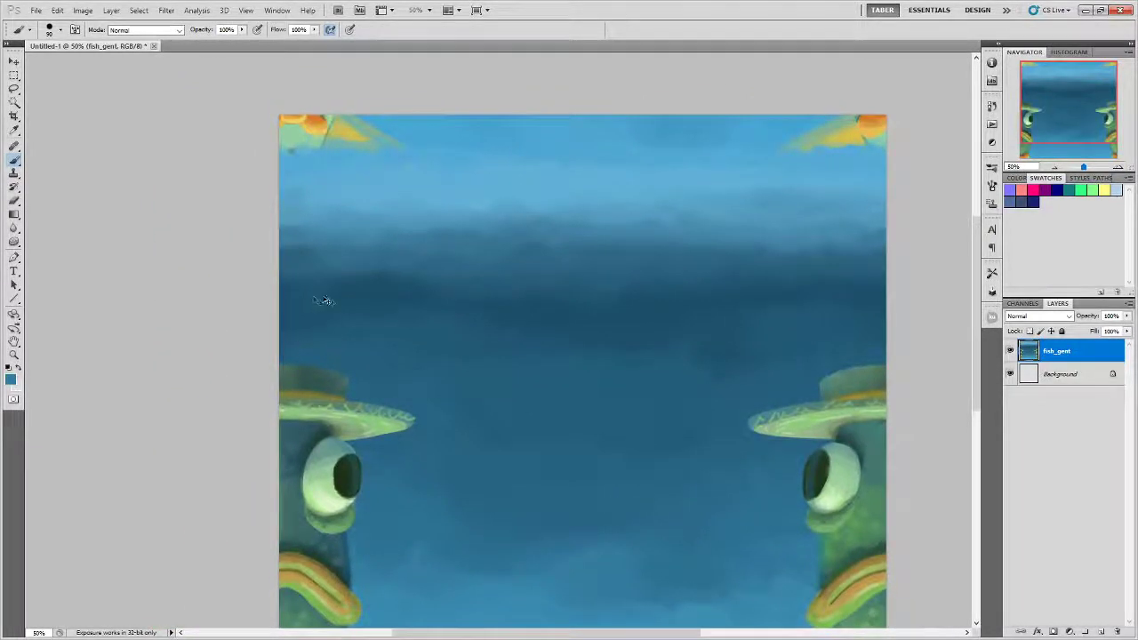
key(ctrl+plus)
drag(239, 254, 378, 275)
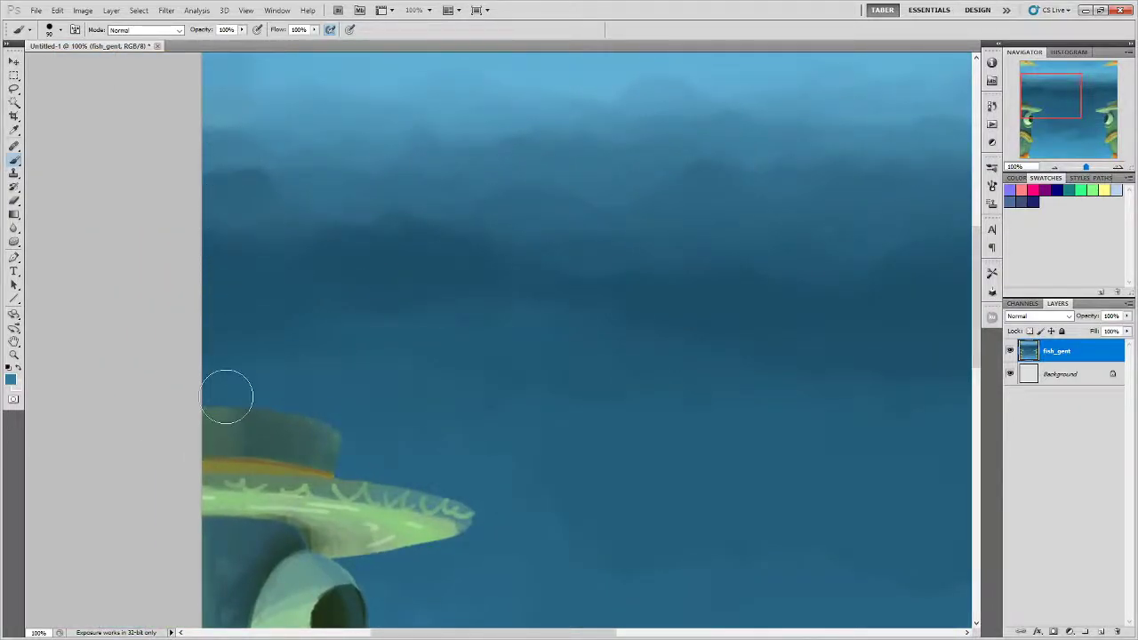
click(166, 9)
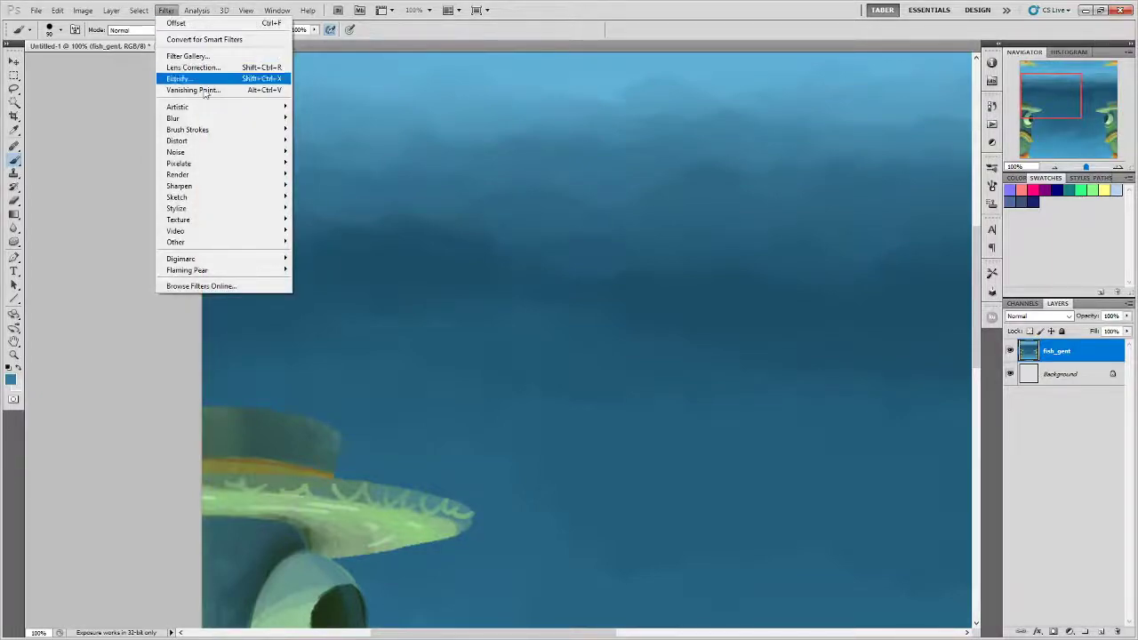
mouse_move(217, 242)
click(307, 287)
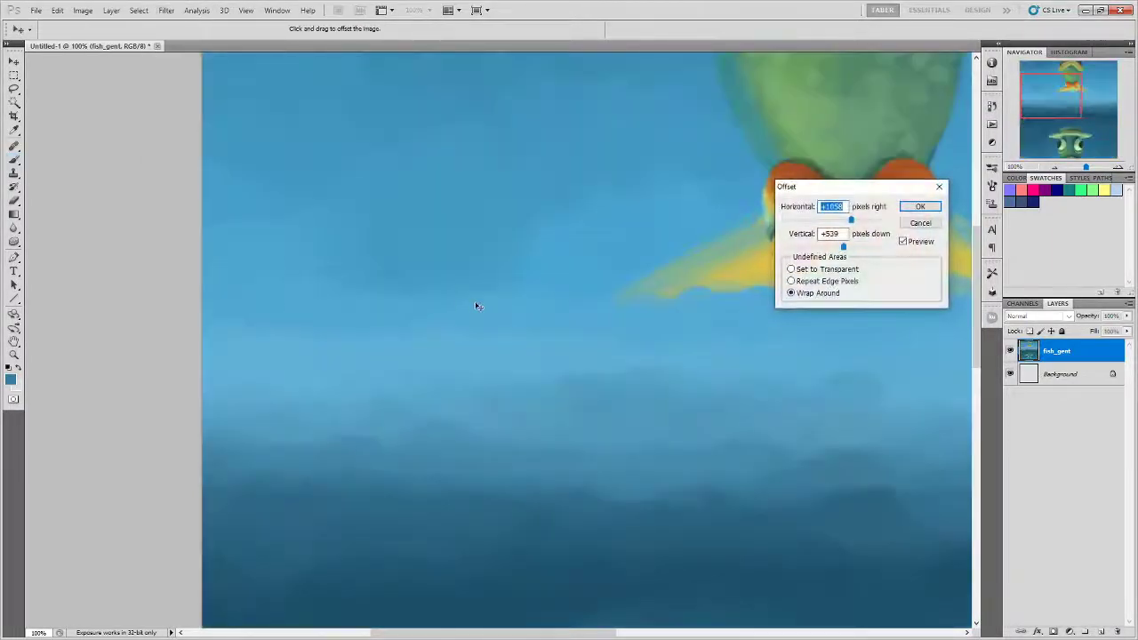
mouse_move(851, 221)
mouse_down()
mouse_move(836, 220)
mouse_move(837, 250)
mouse_move(841, 222)
mouse_up()
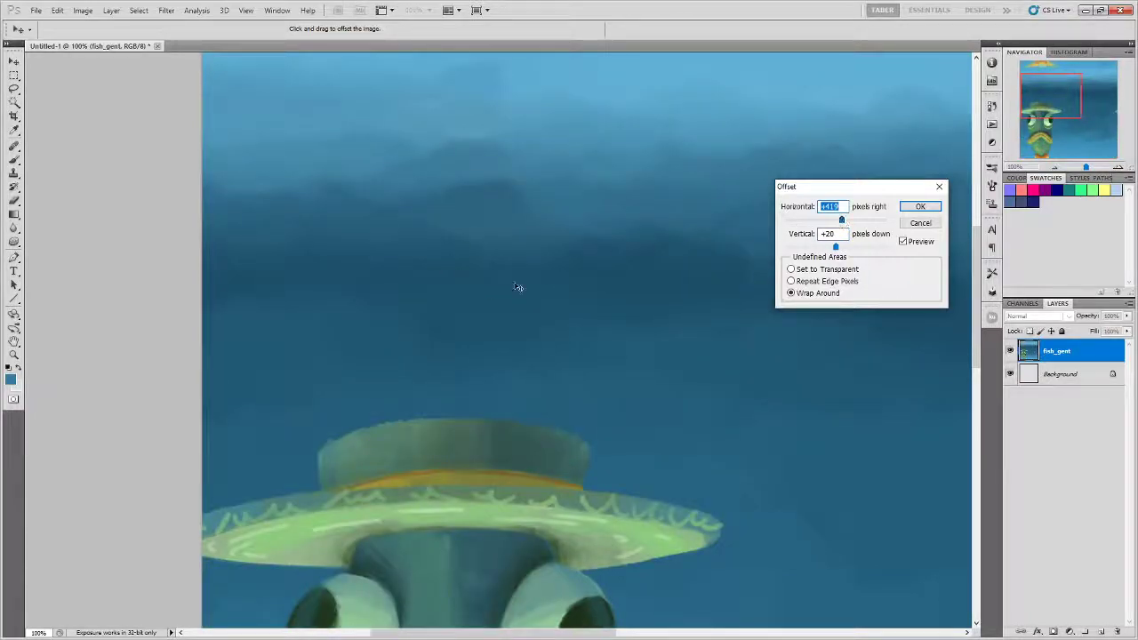
click(920, 206)
Sample the dark blue above the hat and brush over the remaining seam in the dark band there.
key(b)
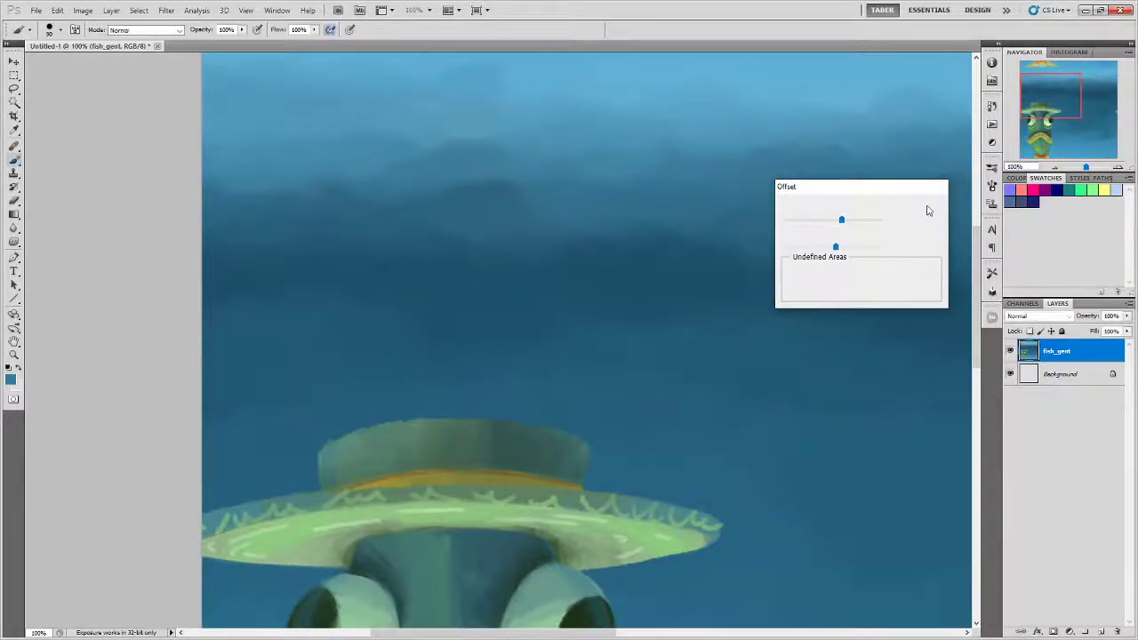
alt+click(449, 261)
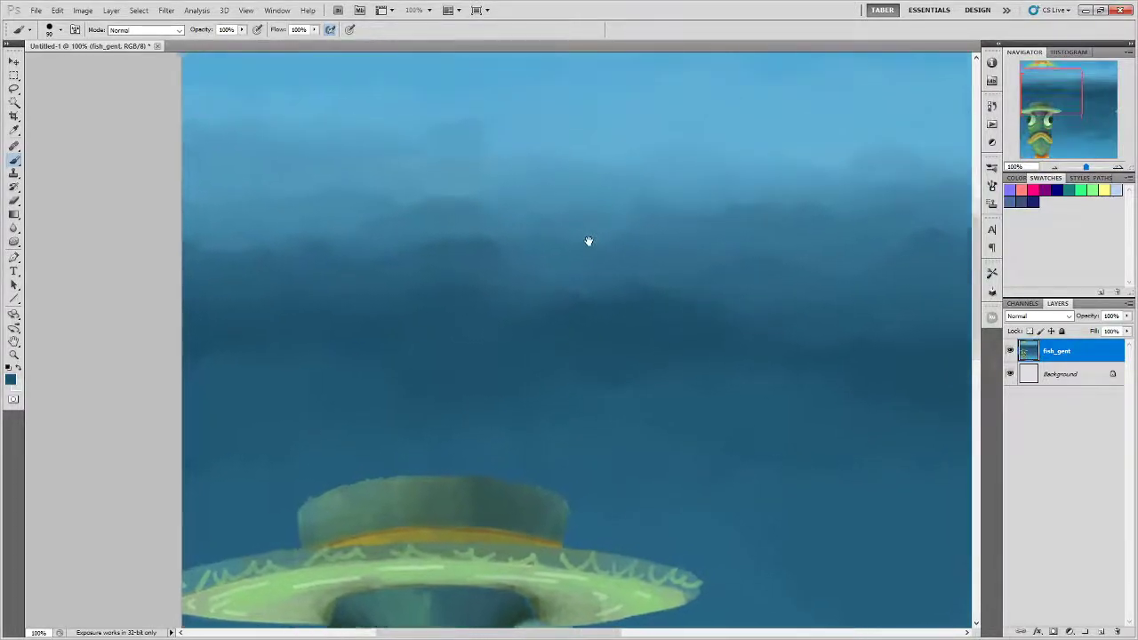
mouse_move(586, 241)
mouse_down()
mouse_move(583, 399)
mouse_move(564, 272)
mouse_up()
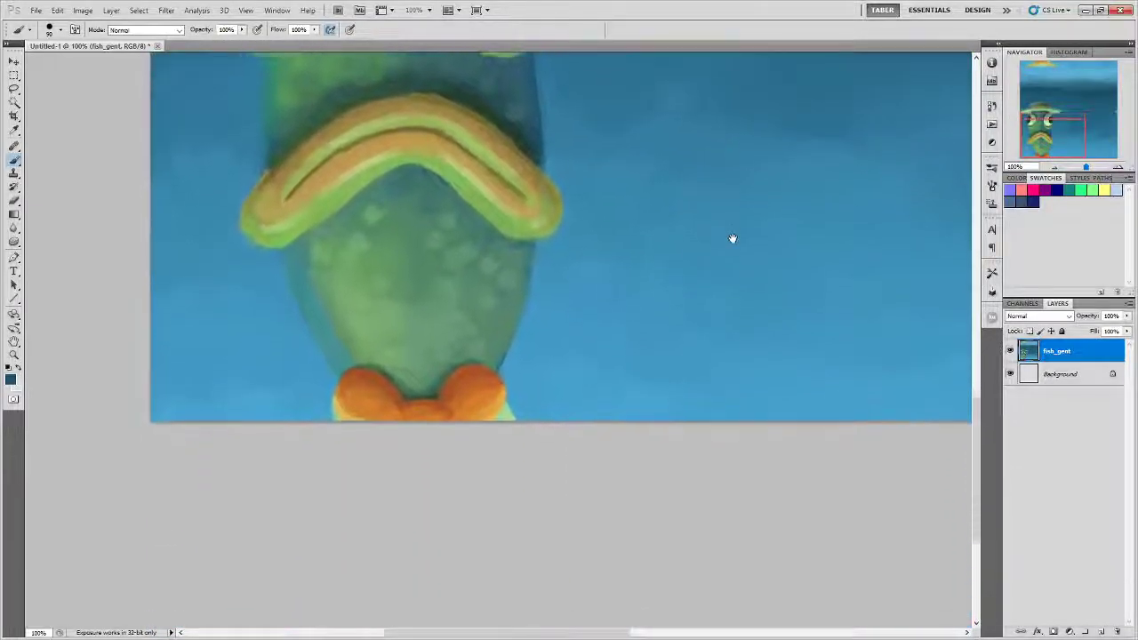
drag(732, 239, 371, 479)
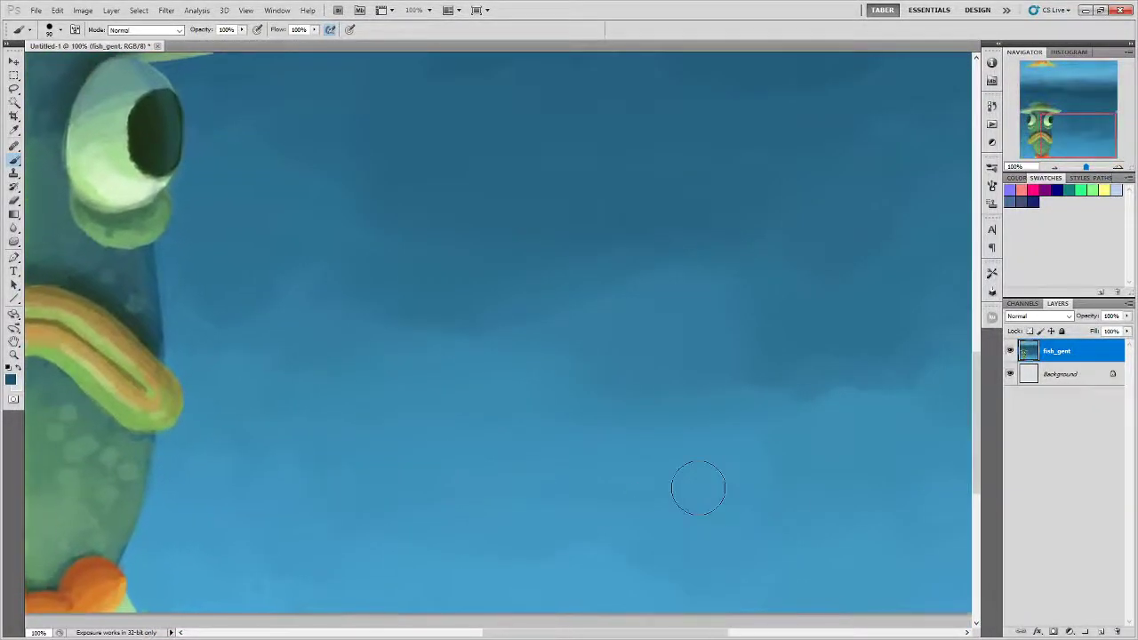
Offset the fish_gent layer by +1657 px horizontally and +459 px vertically with wrap around.
key(ctrl+minus)
mouse_move(551, 311)
mouse_down()
mouse_move(581, 373)
mouse_move(574, 500)
mouse_move(644, 503)
mouse_move(655, 518)
mouse_move(638, 455)
mouse_up()
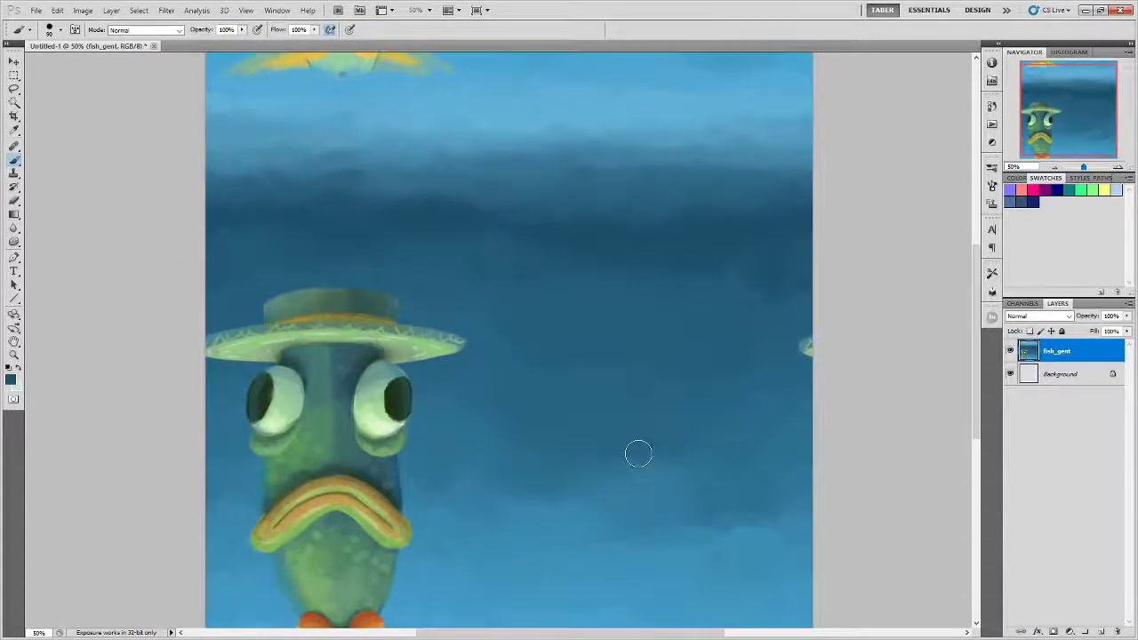
key(ctrl+minus)
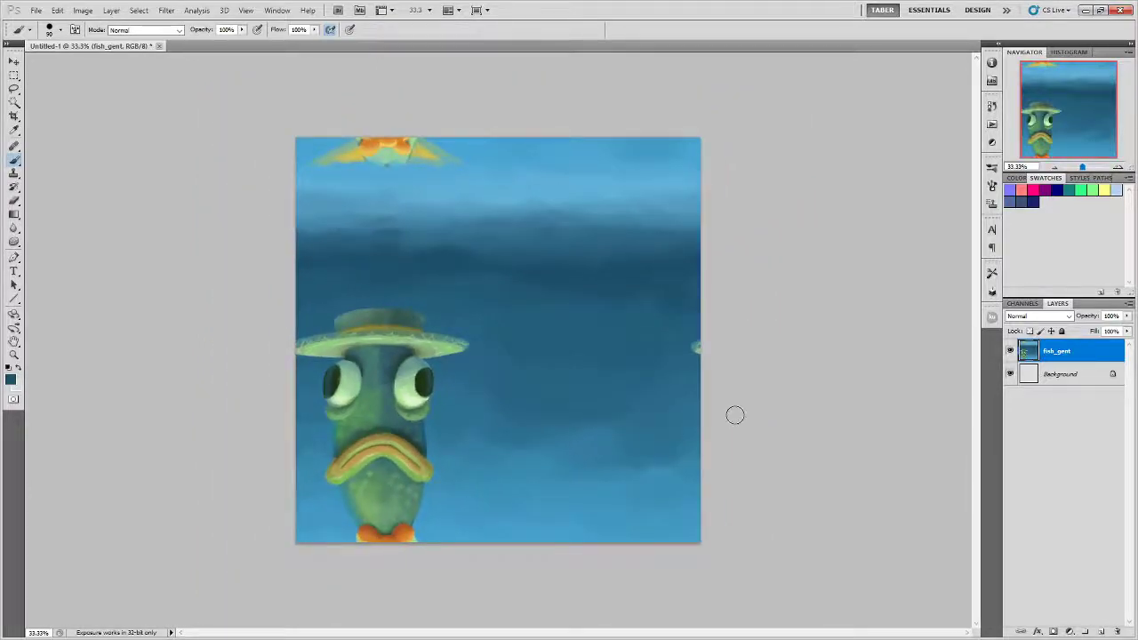
click(166, 10)
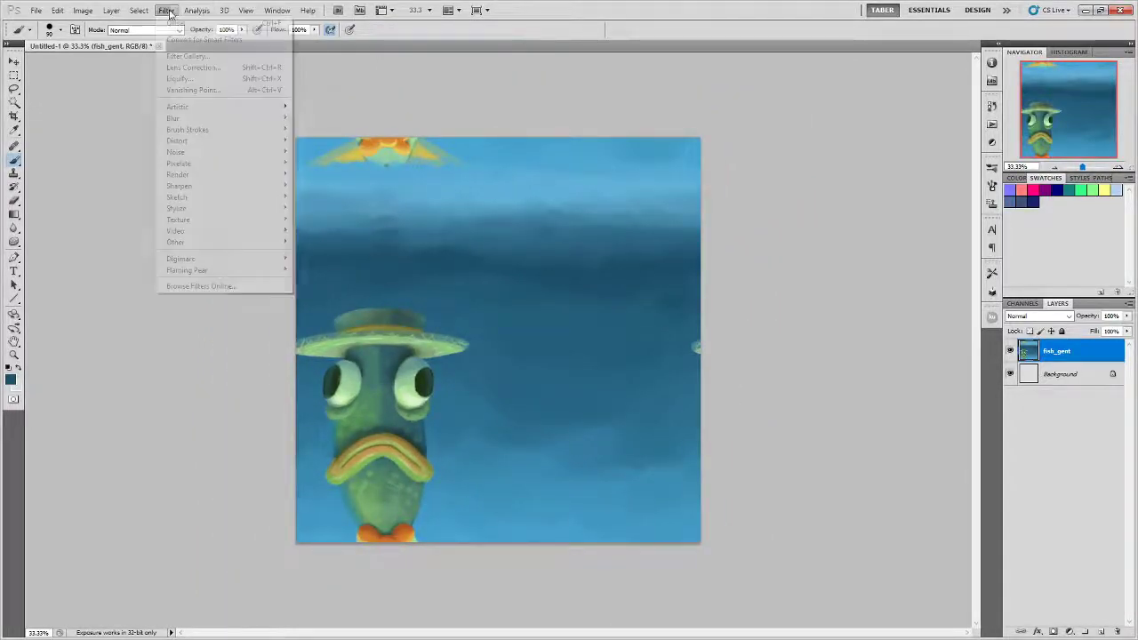
mouse_move(234, 243)
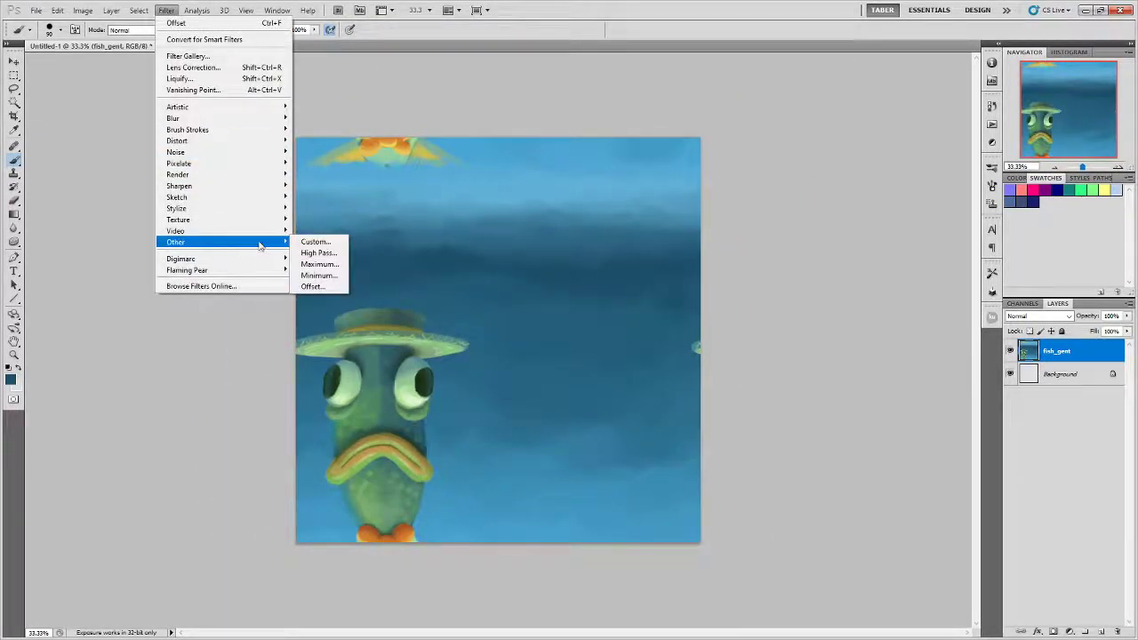
click(331, 284)
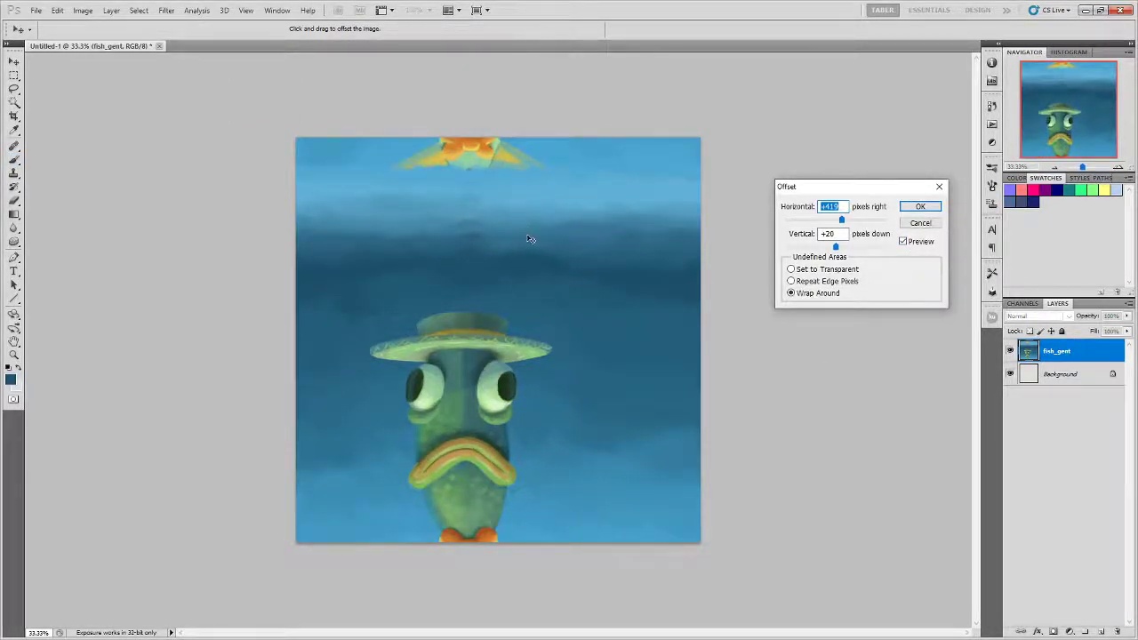
key(ctrl+plus)
drag(840, 221, 840, 248)
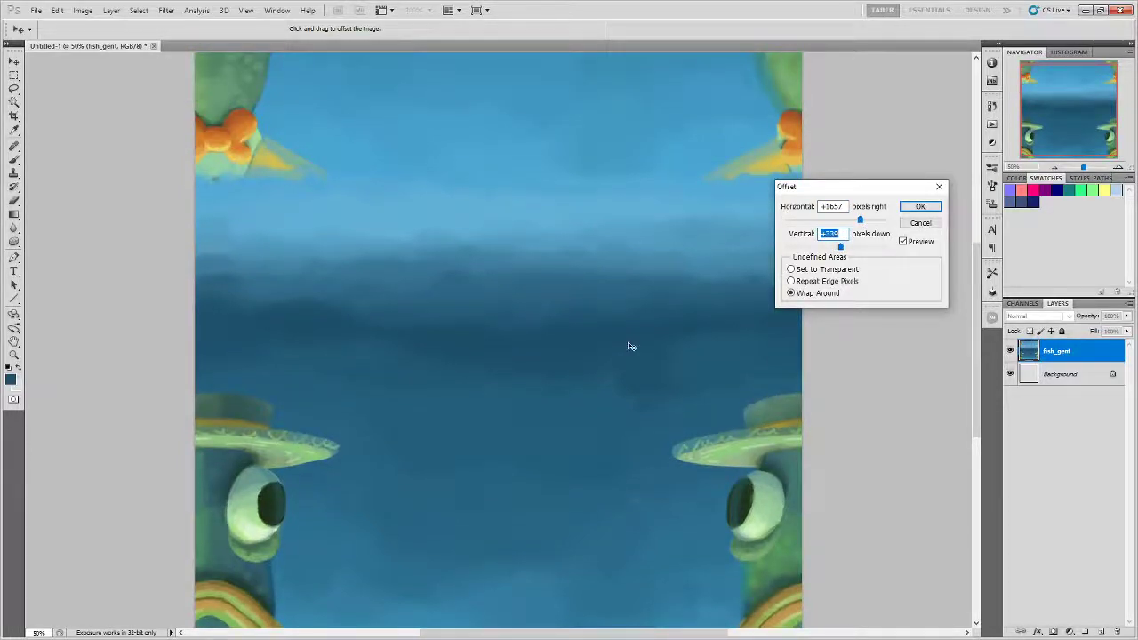
key(ctrl+minus)
drag(840, 248, 842, 248)
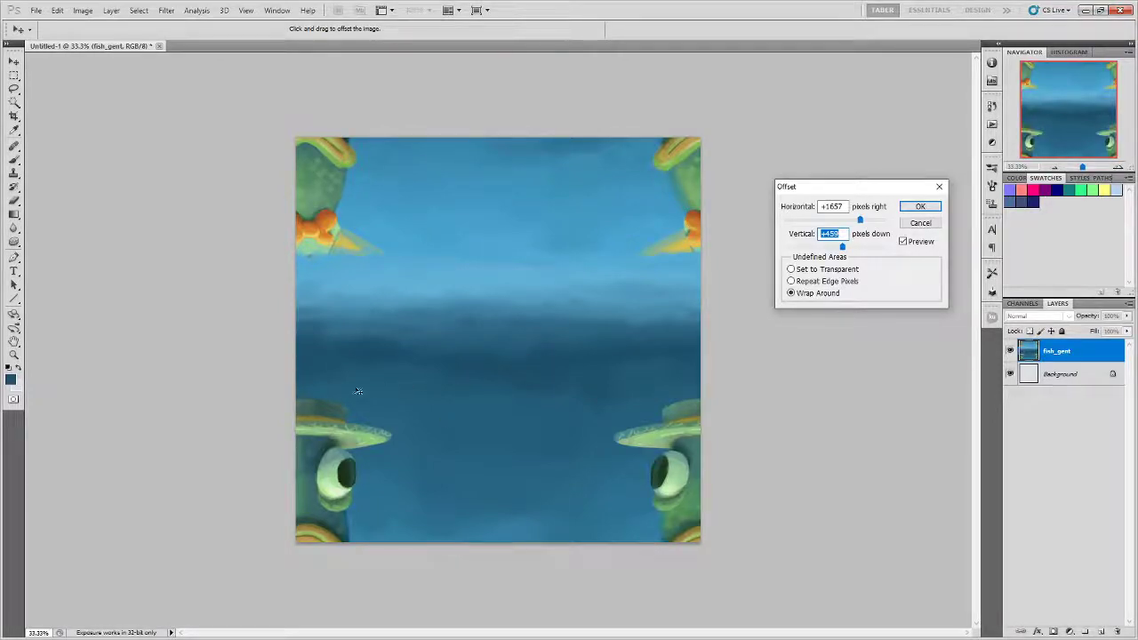
click(920, 206)
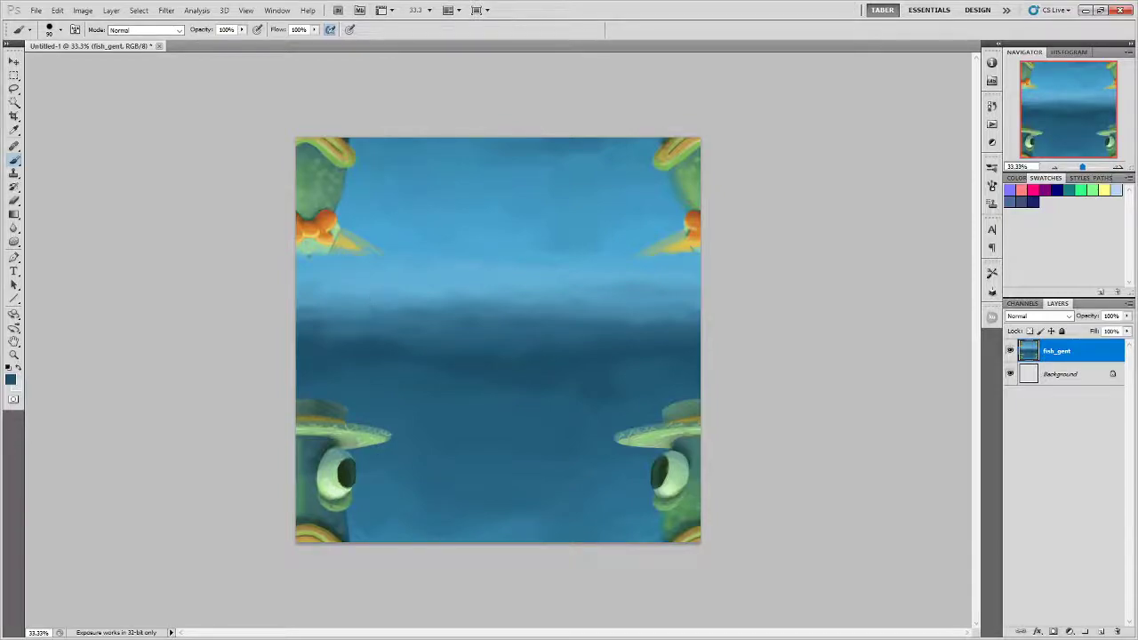
Save a PNG copy of the image in the Tiling_Tube folder, overwriting tube_texture.png.
click(36, 11)
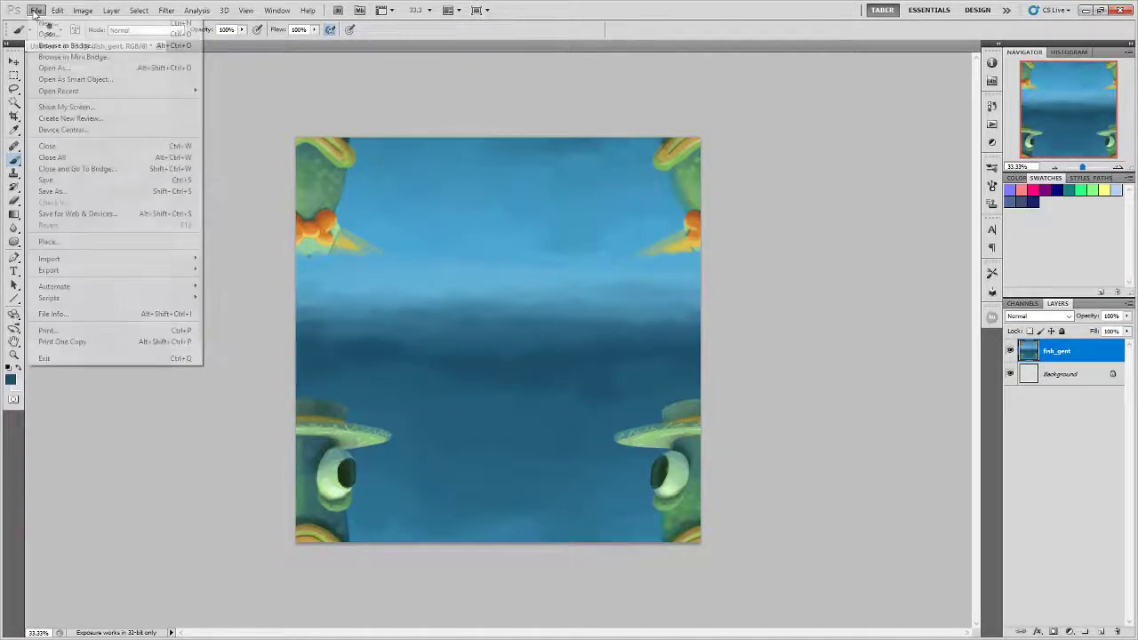
click(87, 191)
click(378, 375)
click(313, 501)
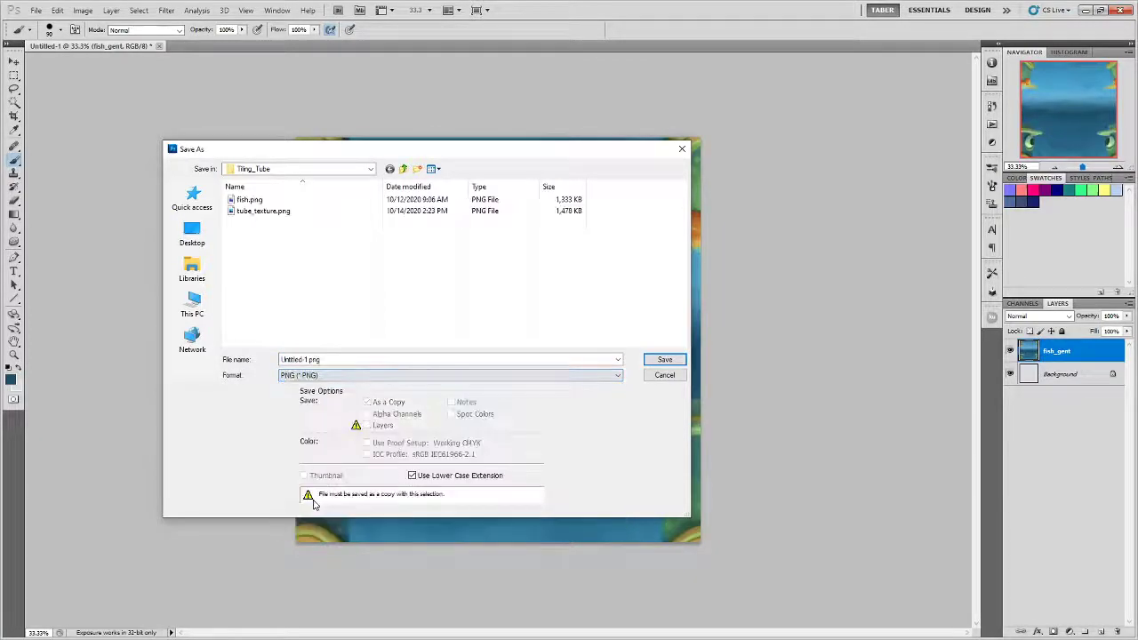
click(250, 212)
click(655, 360)
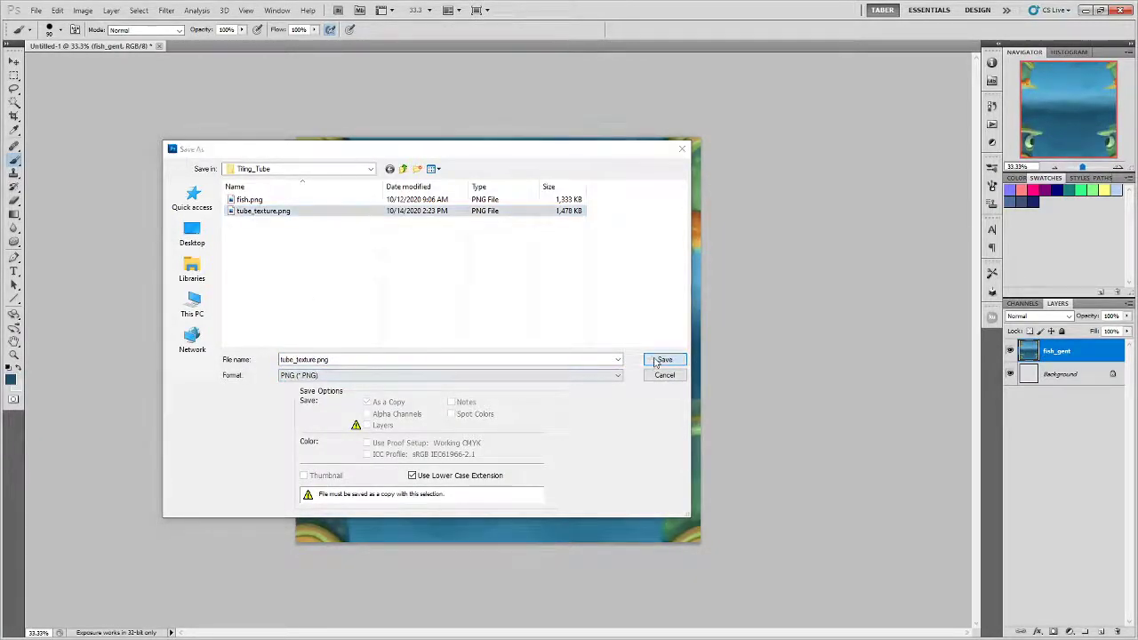
click(548, 245)
click(463, 311)
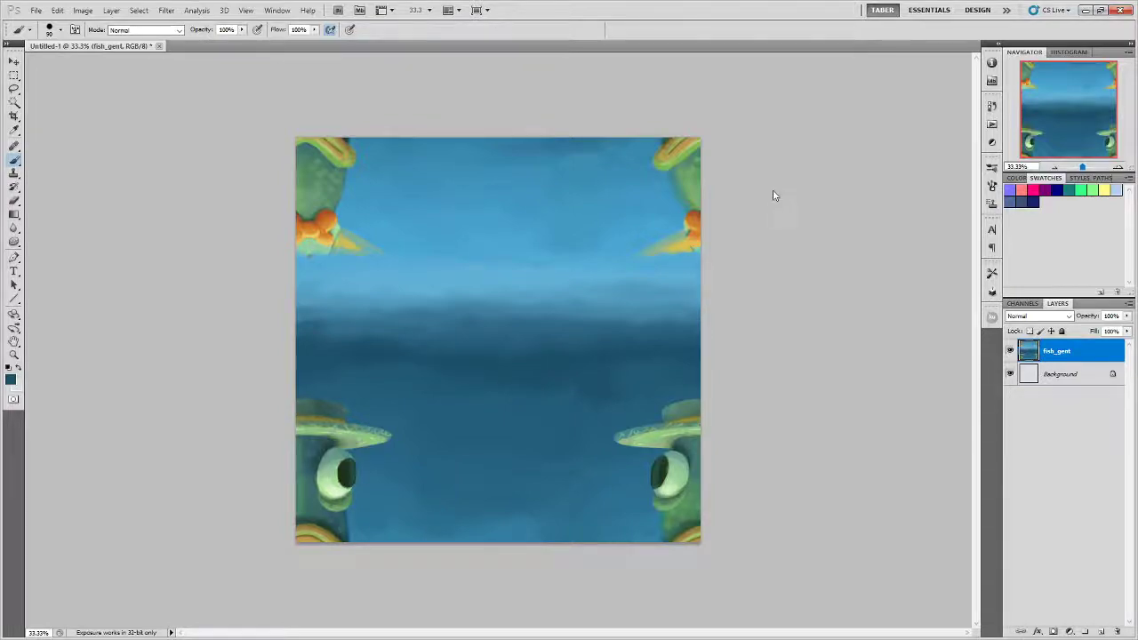
Switch to the Online 3D Viewer, reload the tube model with the updated texture, and examine the fish on its end cap.
click(1085, 10)
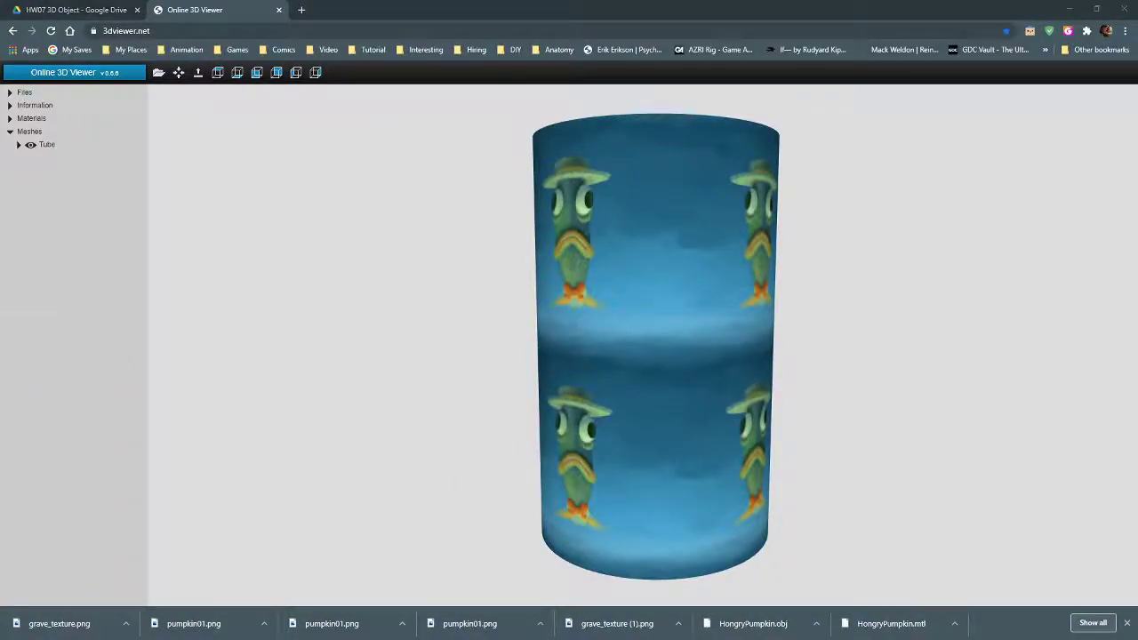
drag(617, 623, 597, 439)
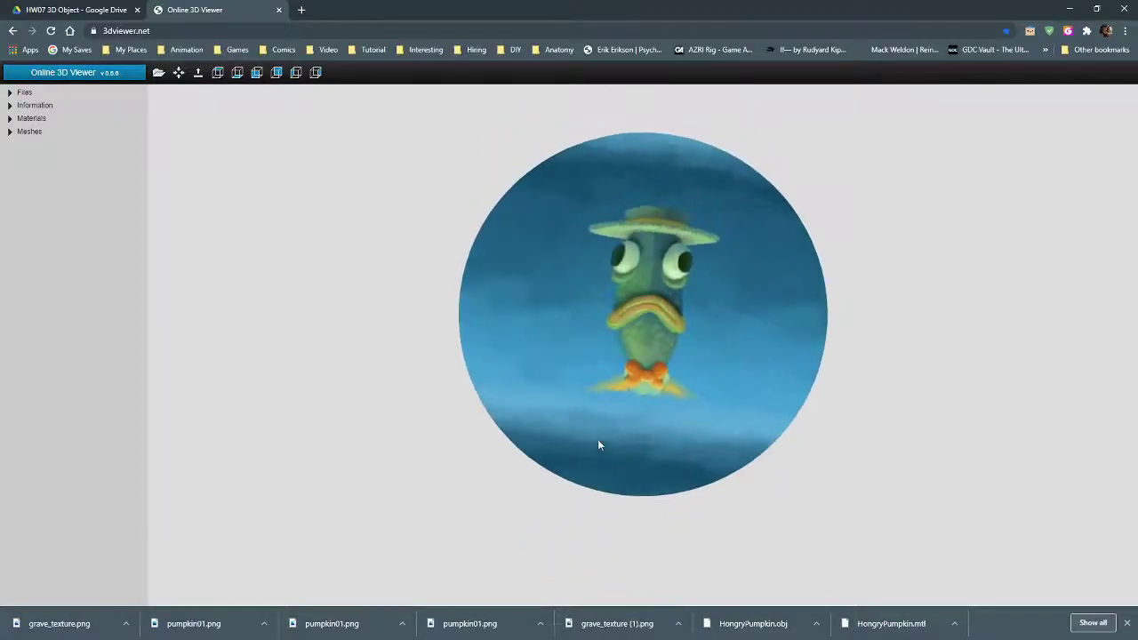
scroll(651, 331, up, 5)
drag(719, 265, 671, 300)
scroll(673, 304, down, 3)
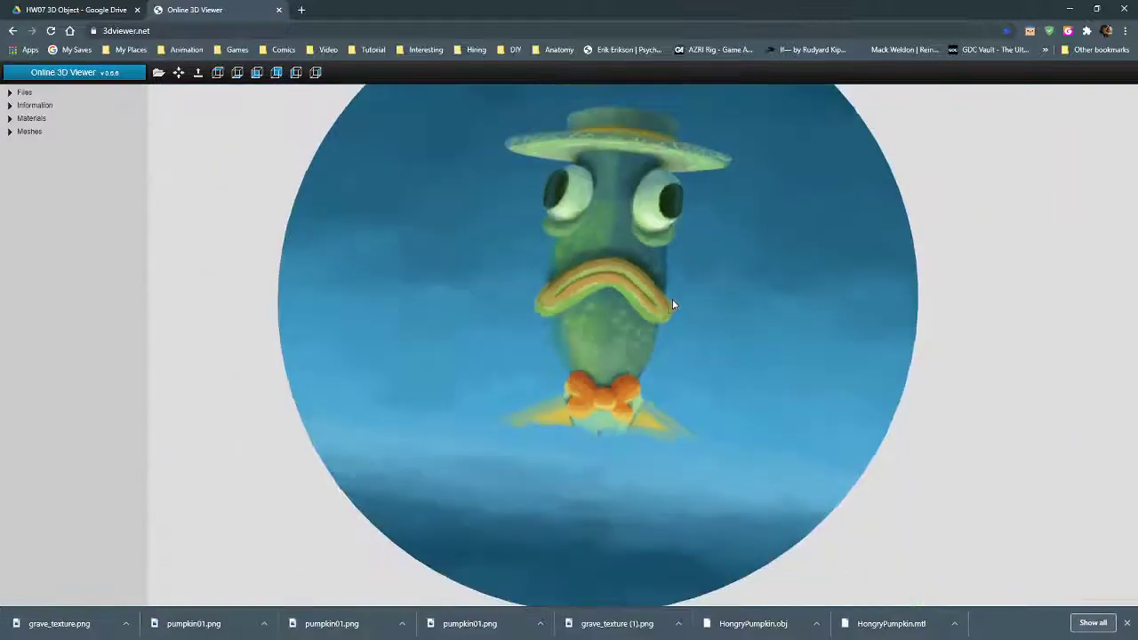
Examine the tube's side from several angles and close up for seams in the repeating fish texture.
drag(581, 362, 570, 335)
scroll(599, 333, down, 5)
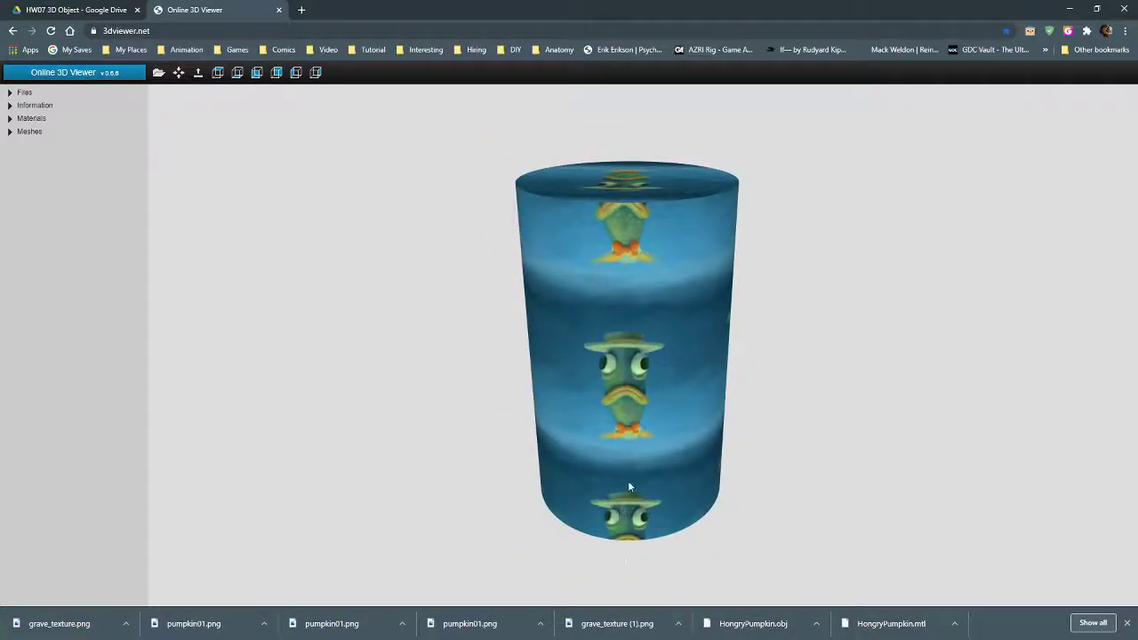
drag(627, 487, 633, 453)
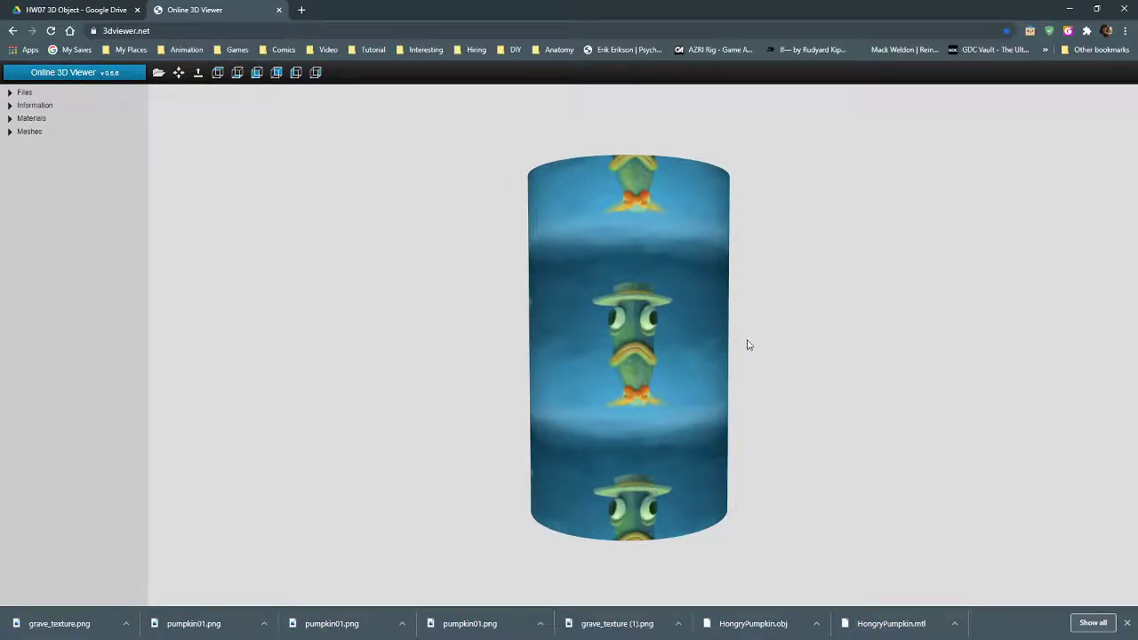
drag(622, 375, 556, 381)
scroll(556, 382, up, 5)
drag(643, 379, 659, 384)
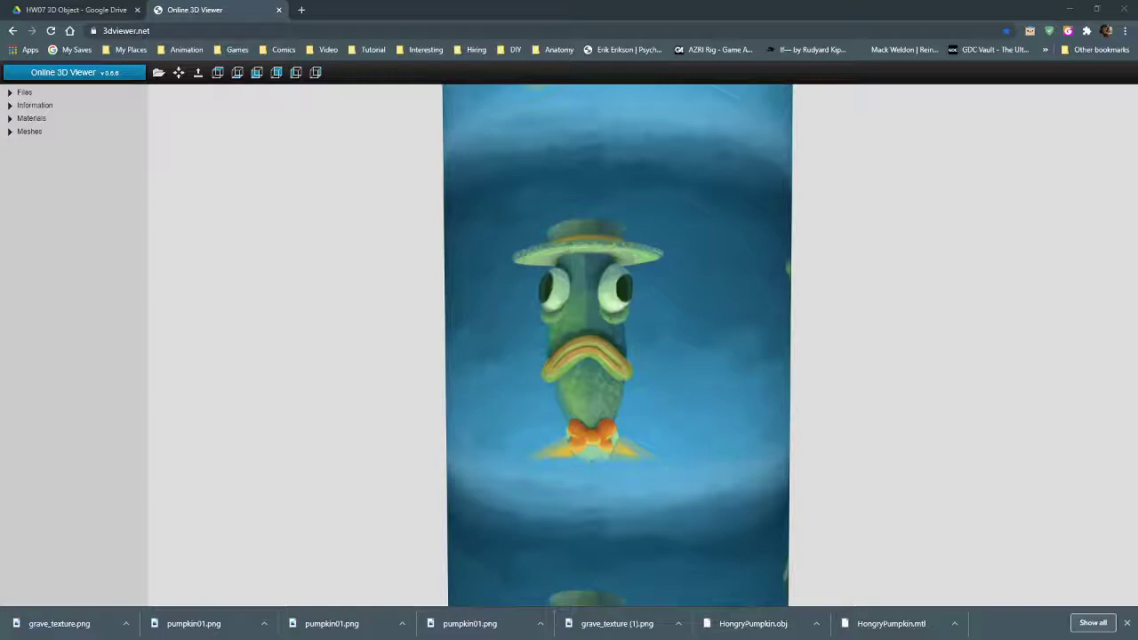
Switch to Krita and create a new 2048 × 2048 px RGB/Alpha document at 150 ppi.
click(1127, 623)
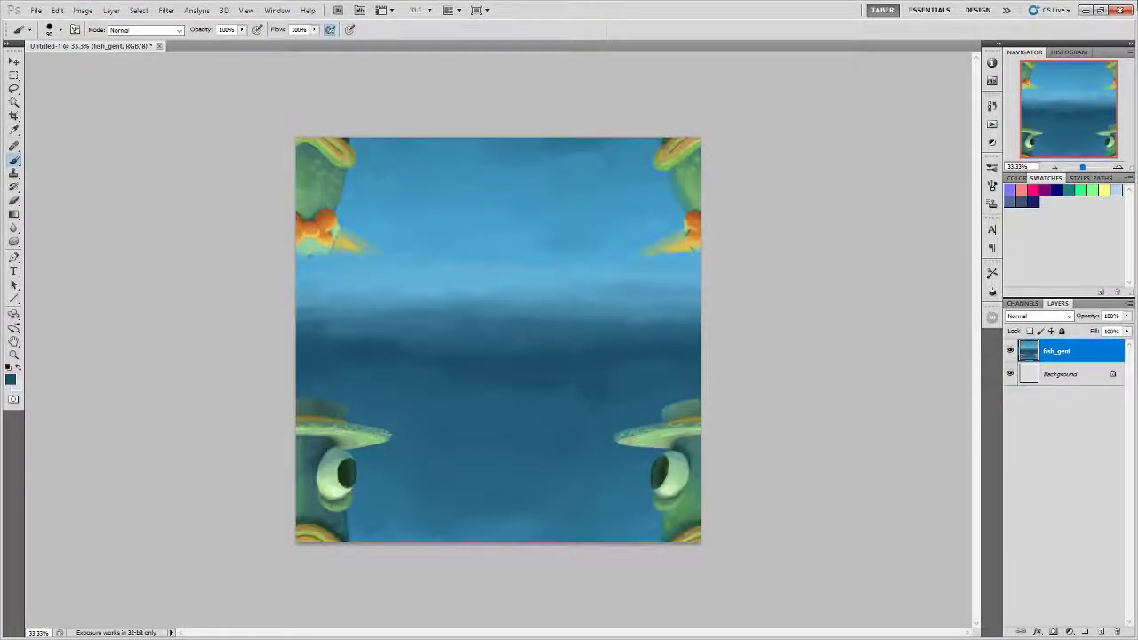
key(ctrl+w)
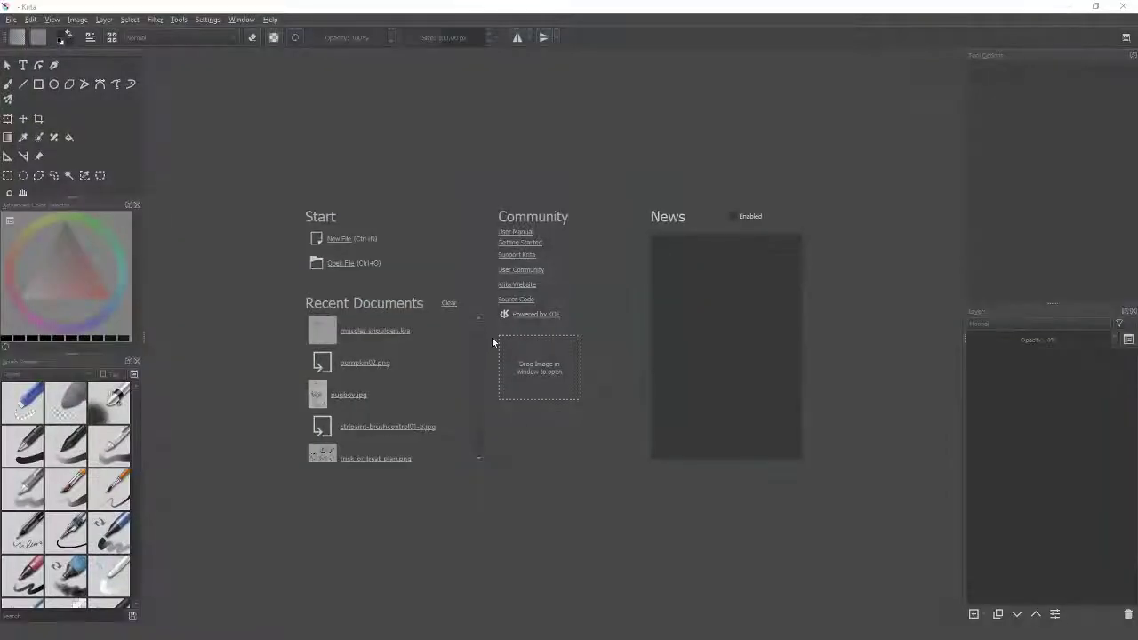
click(333, 238)
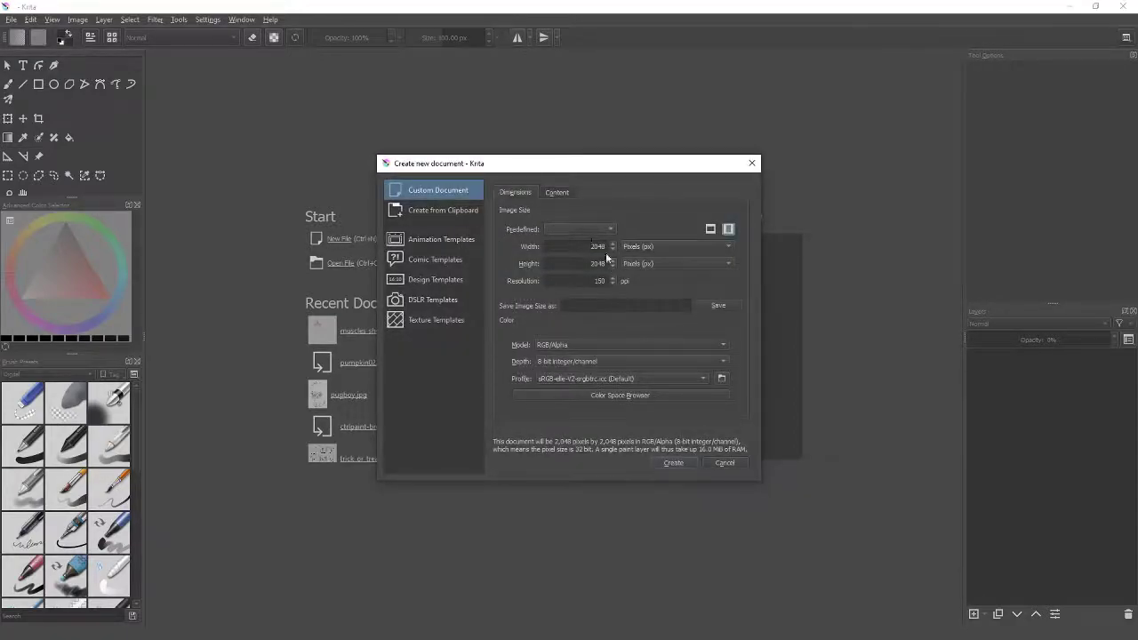
click(673, 462)
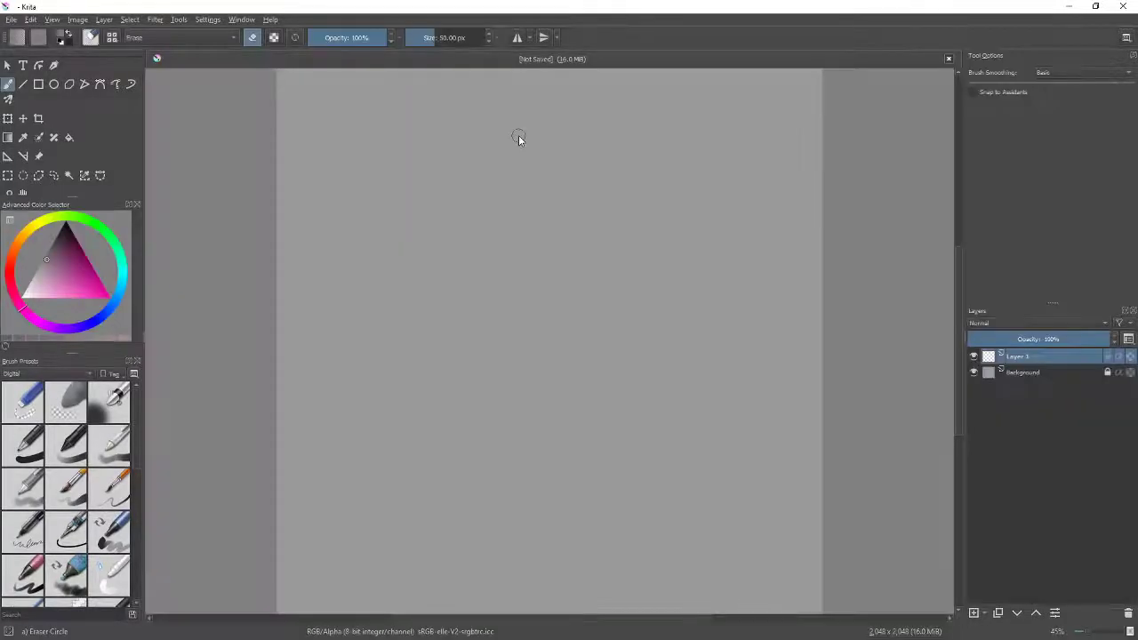
Insert the fish_gent.jpg image as a new layer and move it to the middle of the canvas.
drag(310, 452, 569, 368)
click(617, 385)
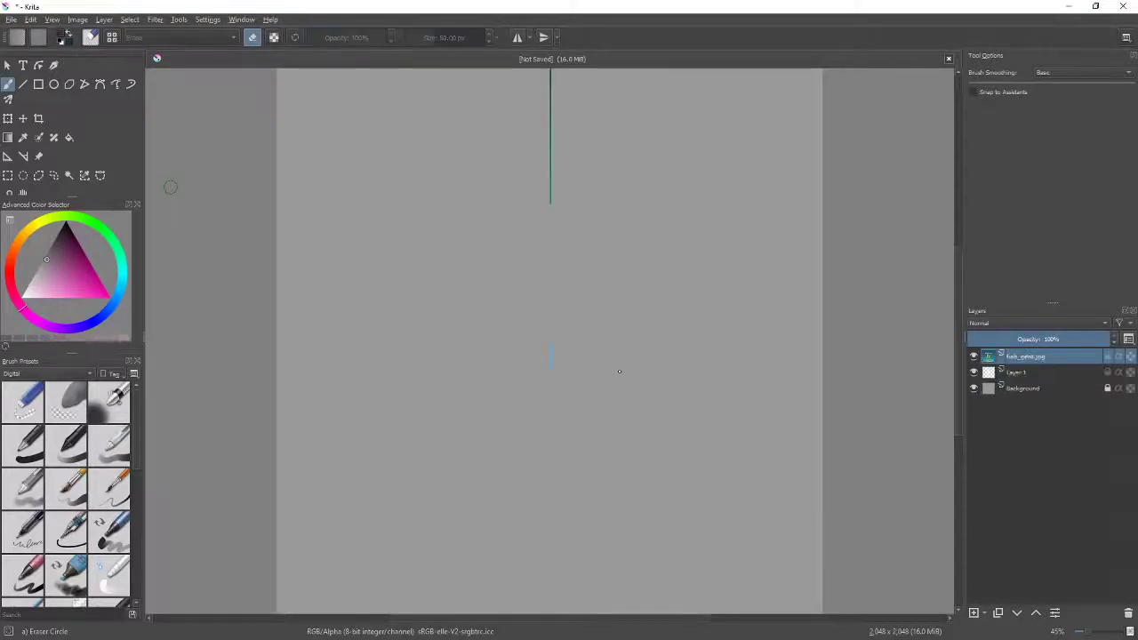
click(8, 119)
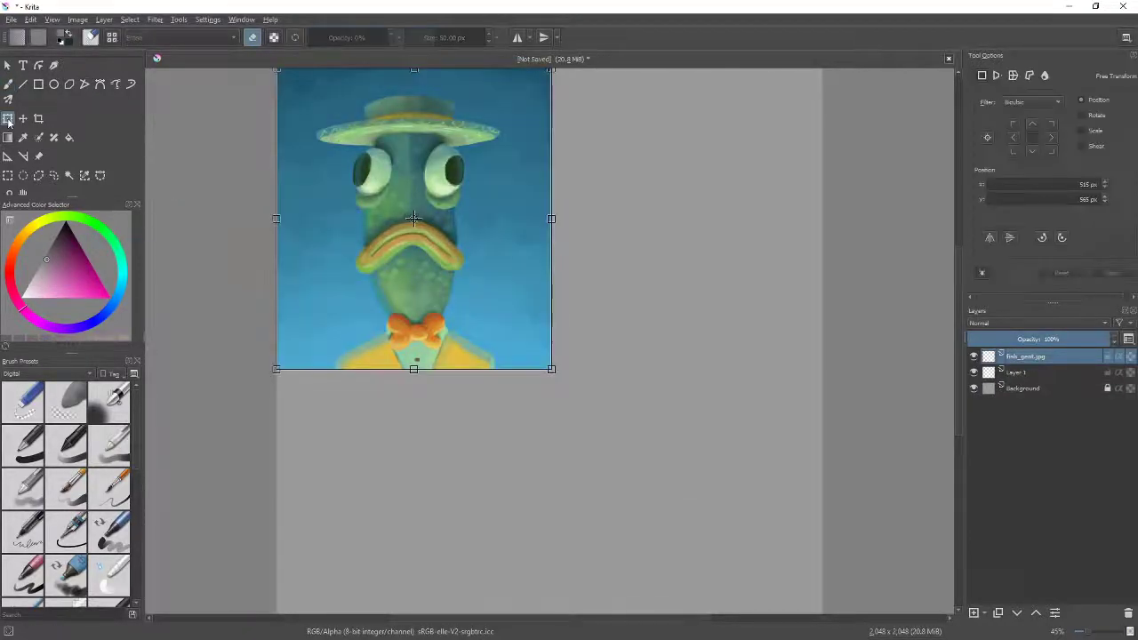
drag(465, 168, 612, 275)
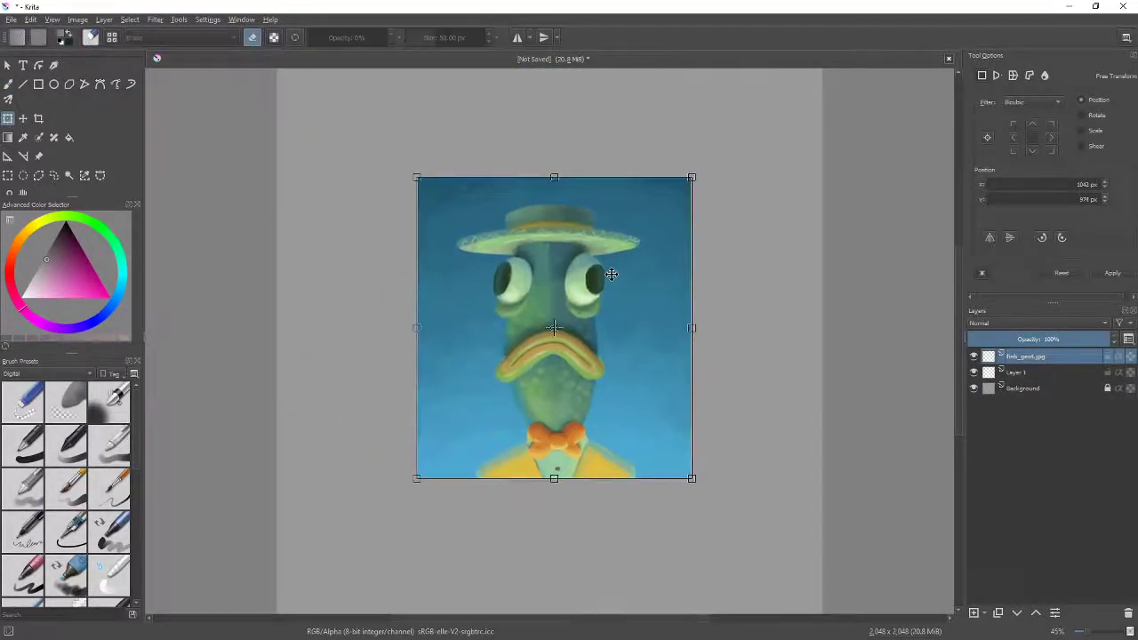
Scale the fish image up to fill the canvas height, centre it, and apply the transform.
drag(417, 177, 283, 80)
drag(558, 240, 595, 293)
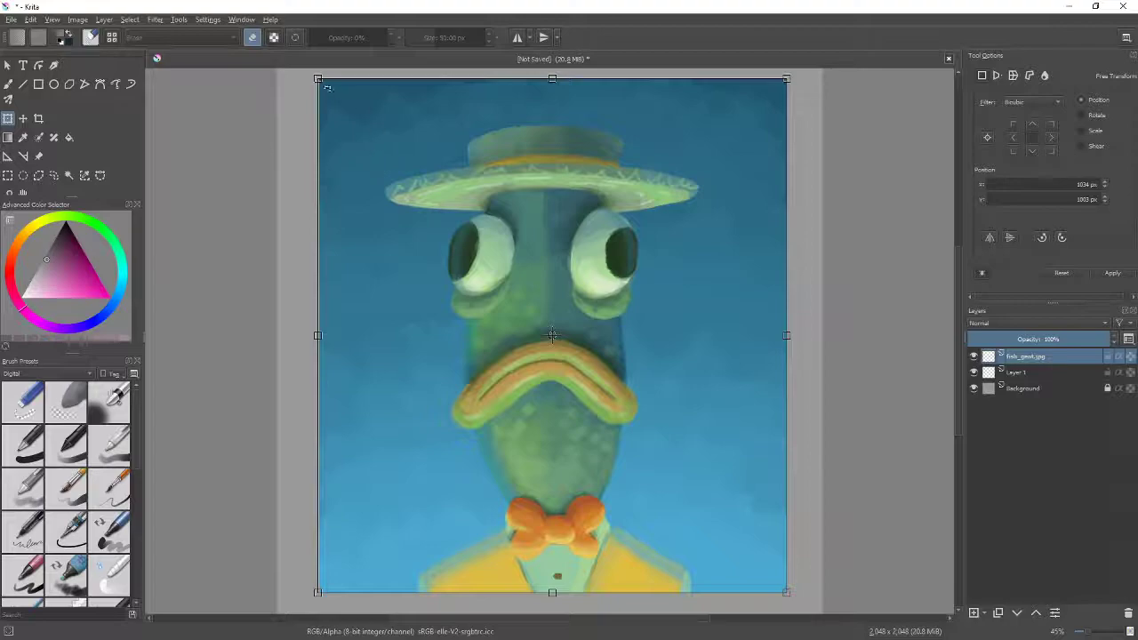
drag(552, 335, 611, 241)
key(minus)
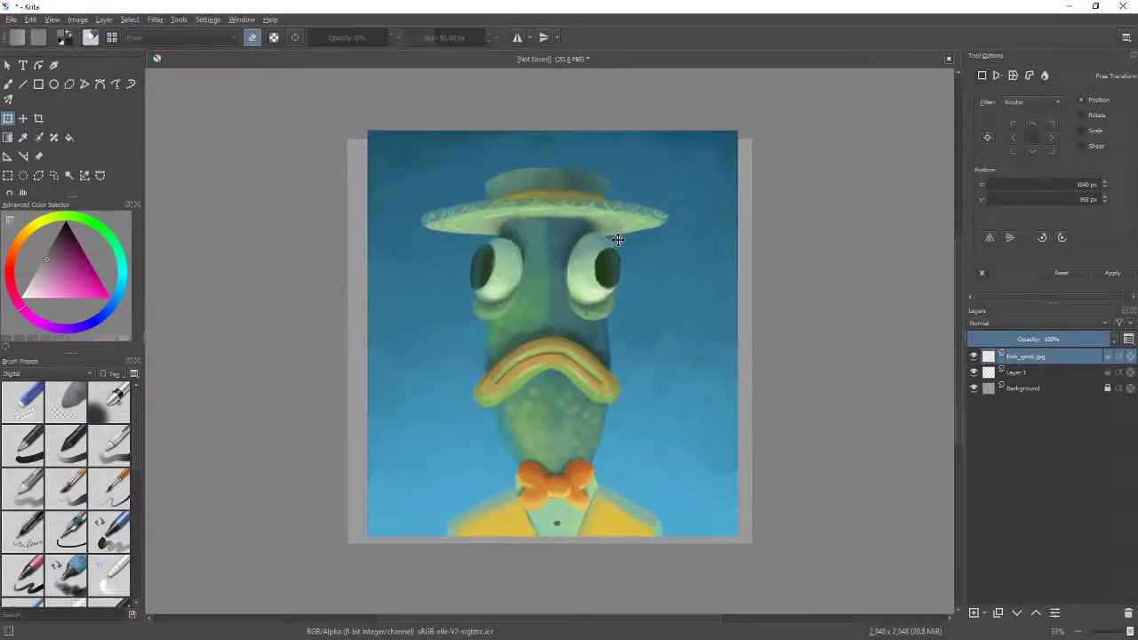
drag(367, 535, 359, 543)
drag(608, 408, 608, 408)
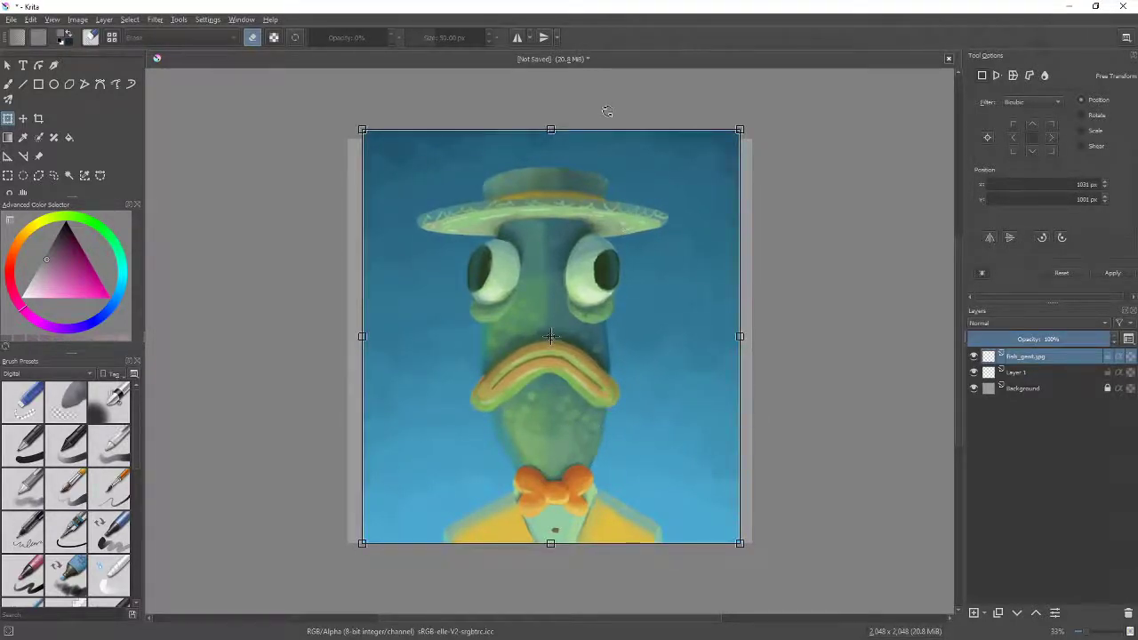
key(Return)
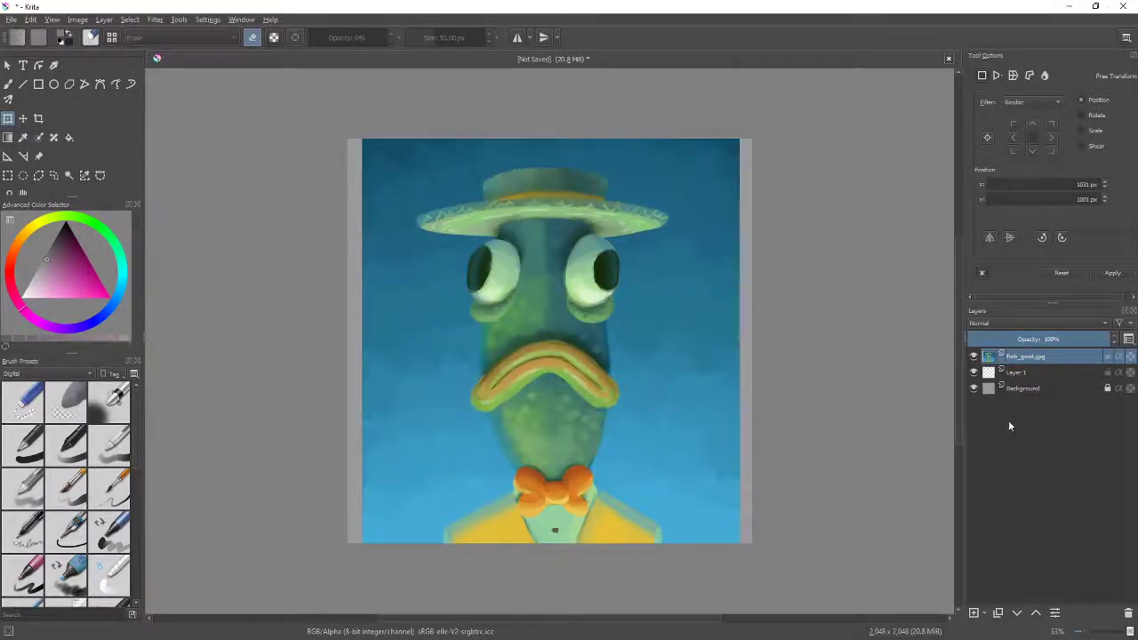
Offset the whole image by half its size, 1024 px in X and 1024 px in Y.
mouse_move(1037, 364)
click(104, 20)
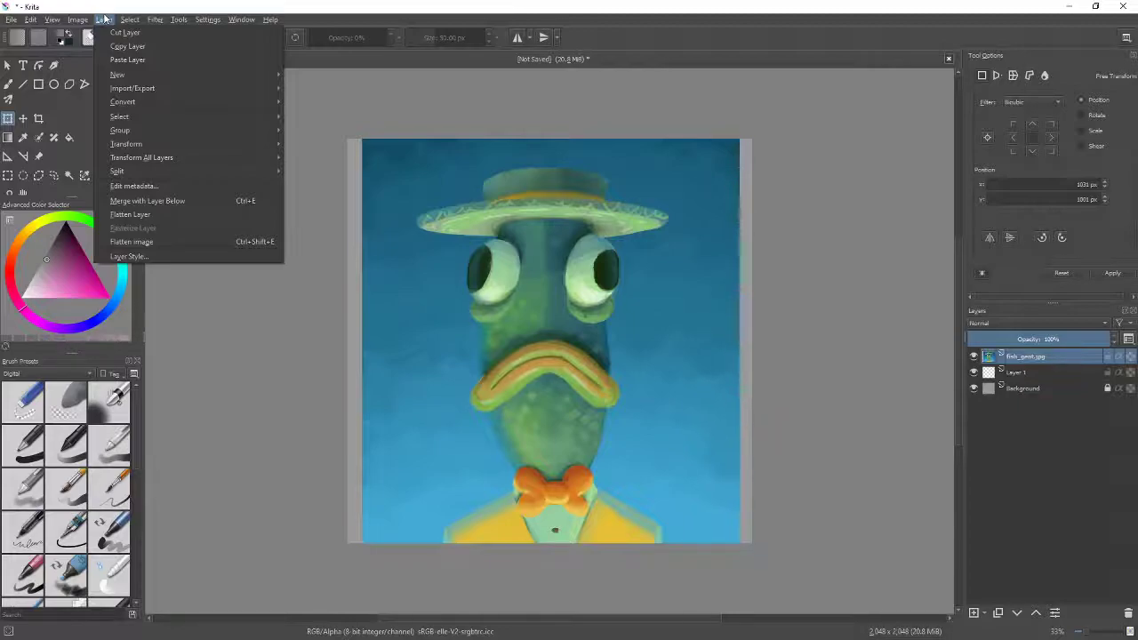
mouse_move(79, 20)
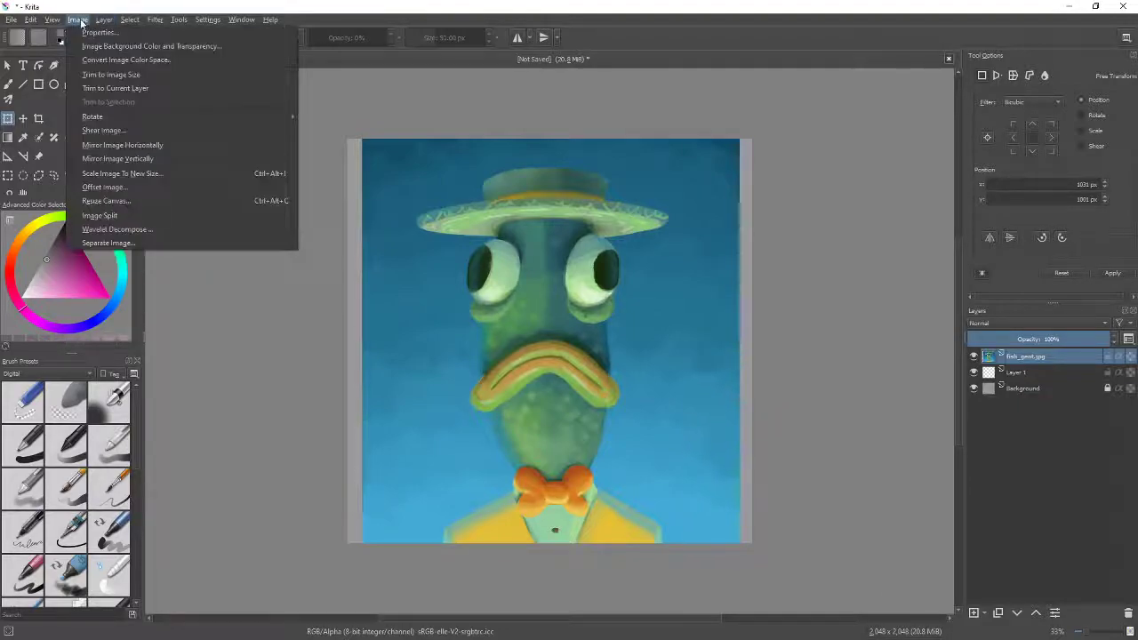
click(149, 187)
drag(584, 287, 243, 179)
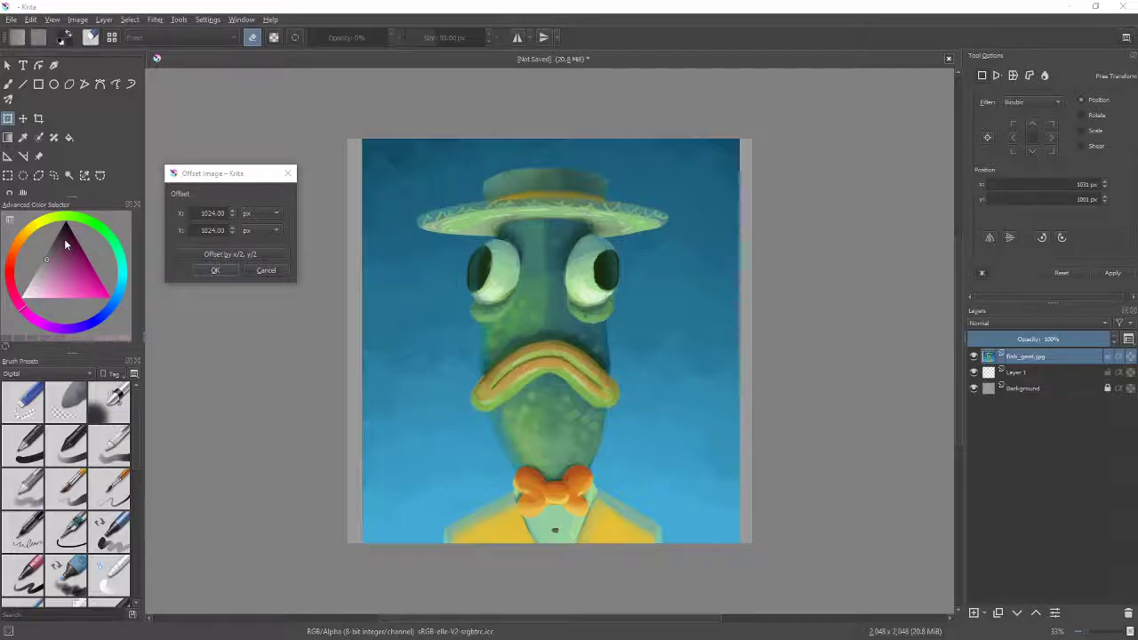
click(263, 258)
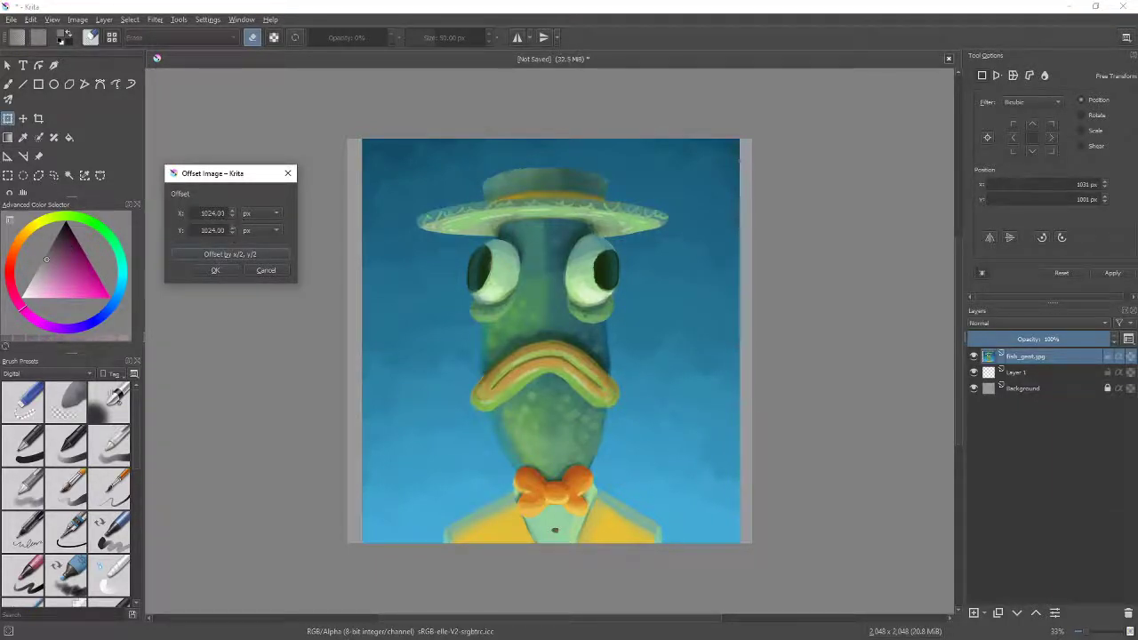
click(263, 215)
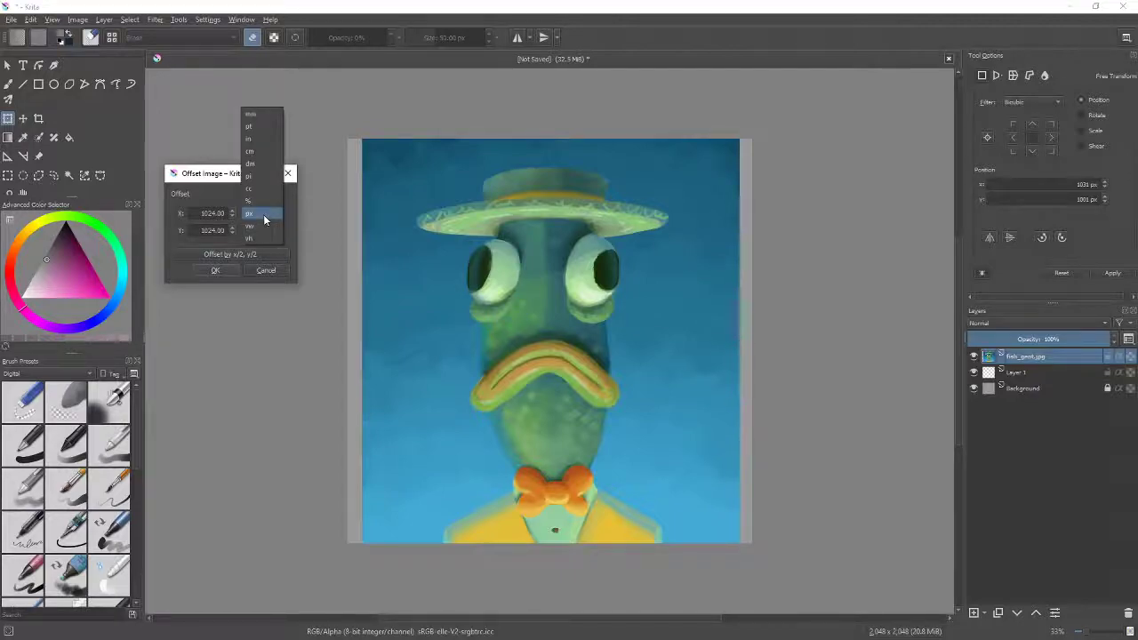
click(263, 214)
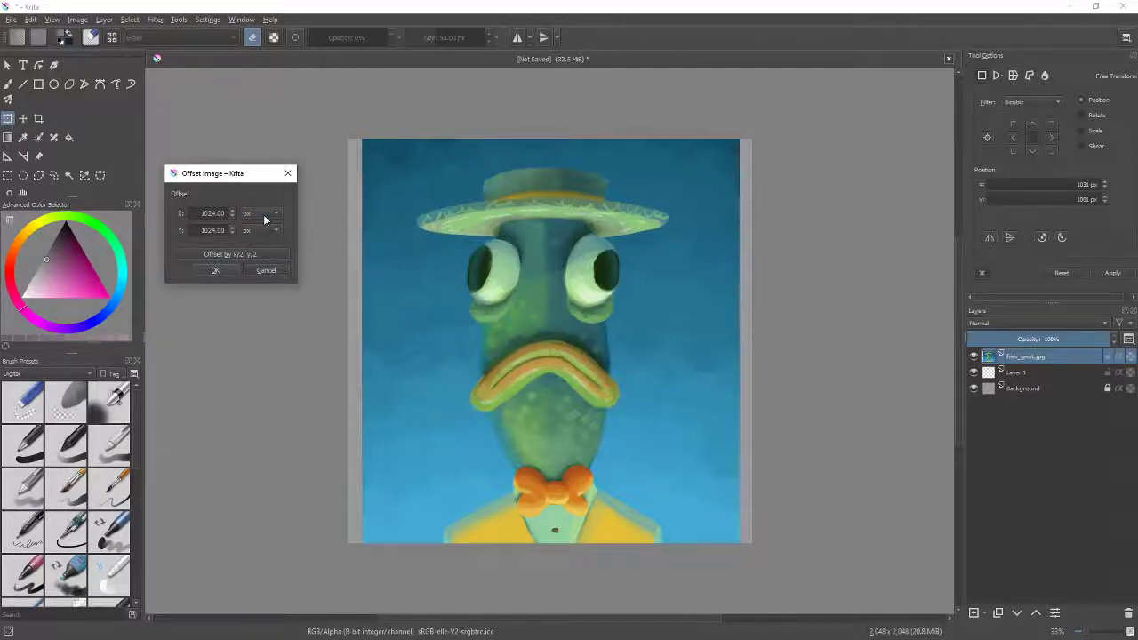
click(216, 271)
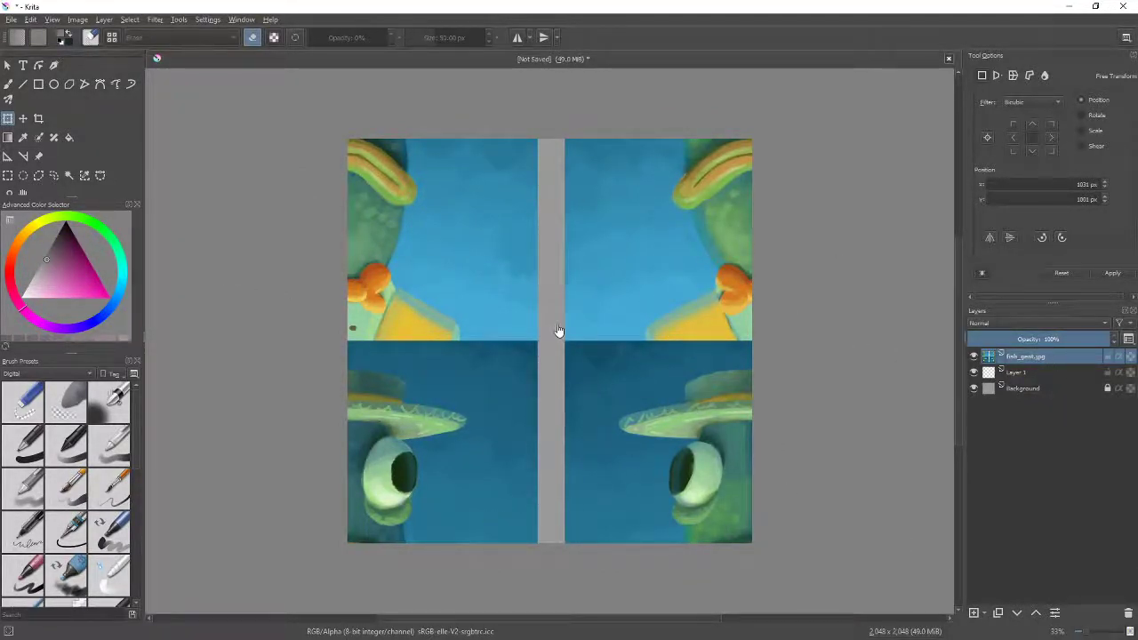
Move Layer 1 above the fish_gent.jpg layer and choose the Basic-4 Flow Opacity brush preset for painting.
drag(1059, 359, 1062, 370)
click(1034, 357)
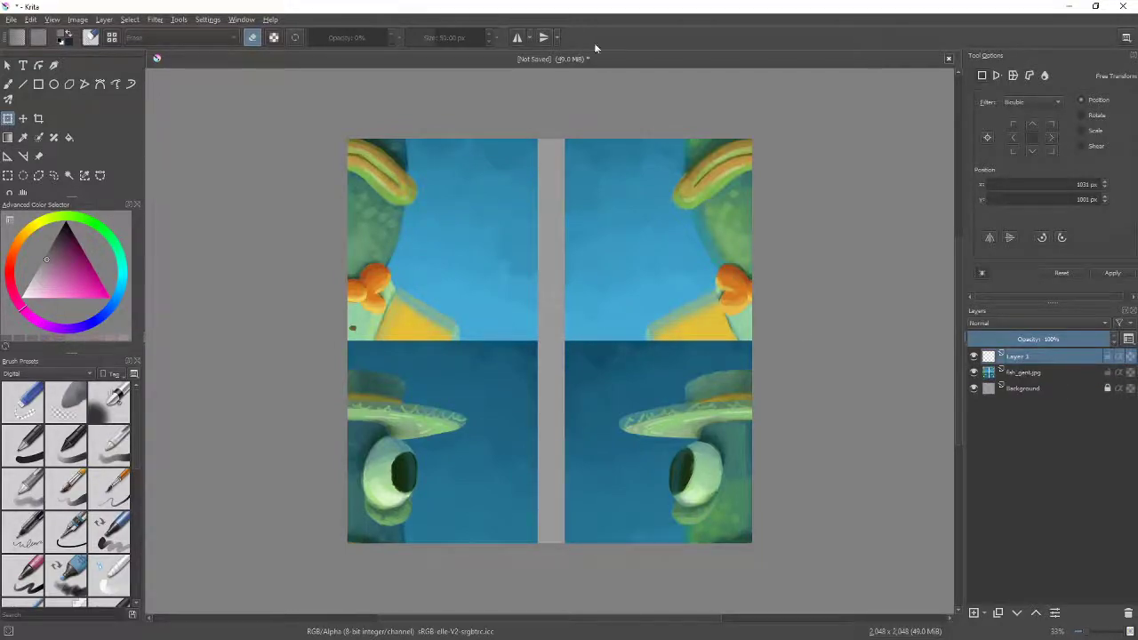
key(b)
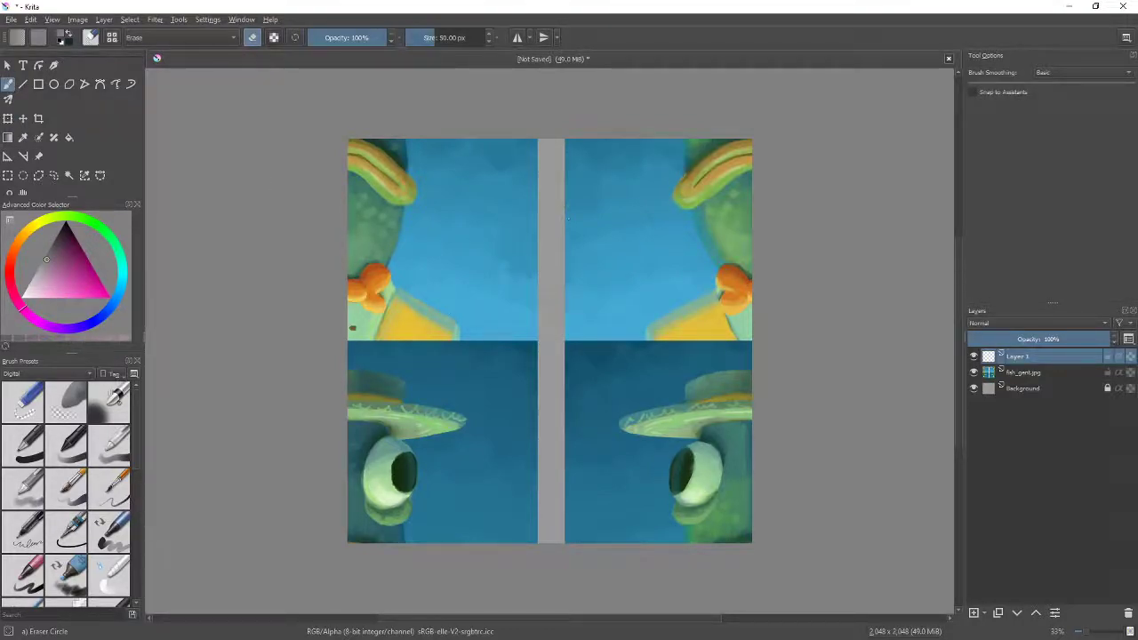
scroll(135, 446, down, 1)
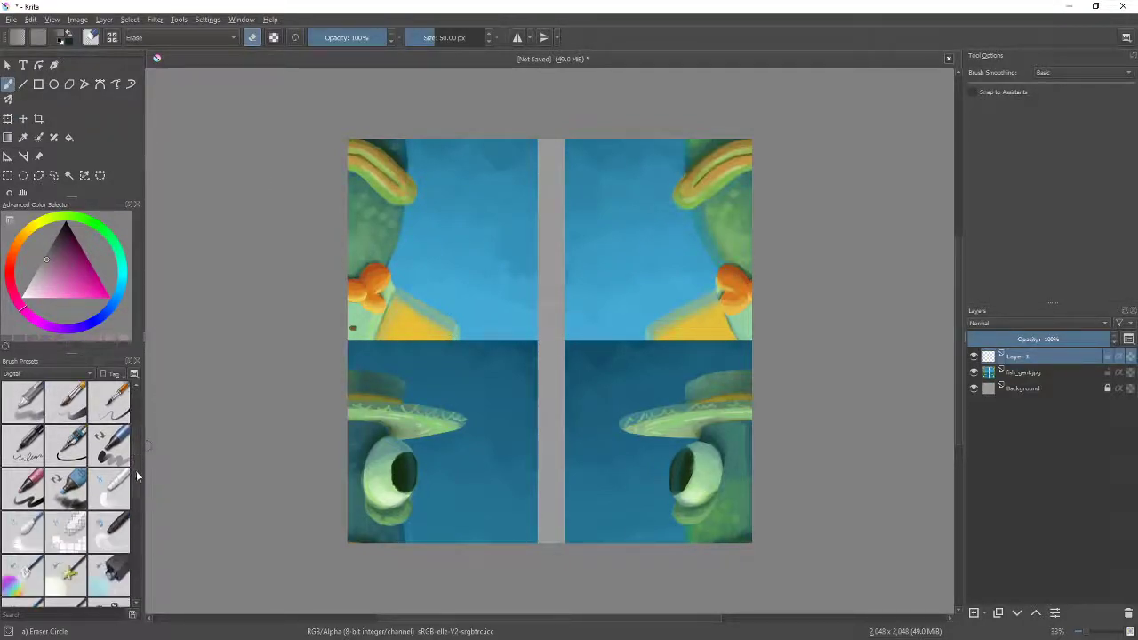
scroll(135, 471, up, 2)
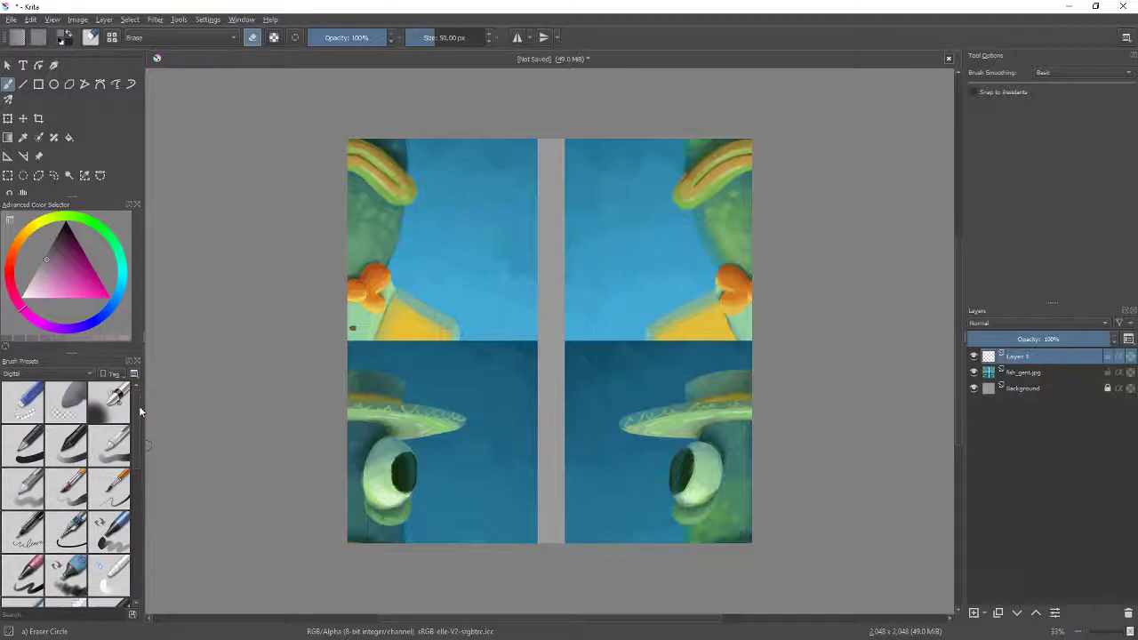
click(25, 489)
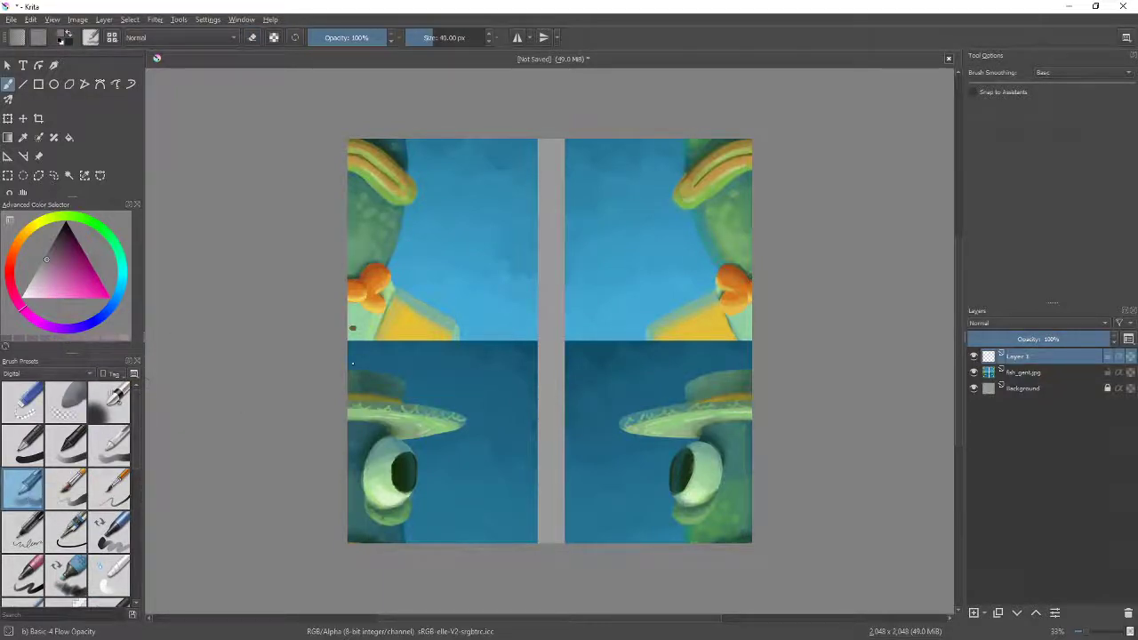
Enlarge the brush to 135 px and paint over the upper half of the grey vertical gap with sampled light blues.
ctrl+click(576, 311)
key(bracketright)
key(bracketright)
key(bracketright)
key(bracketright)
click(553, 325)
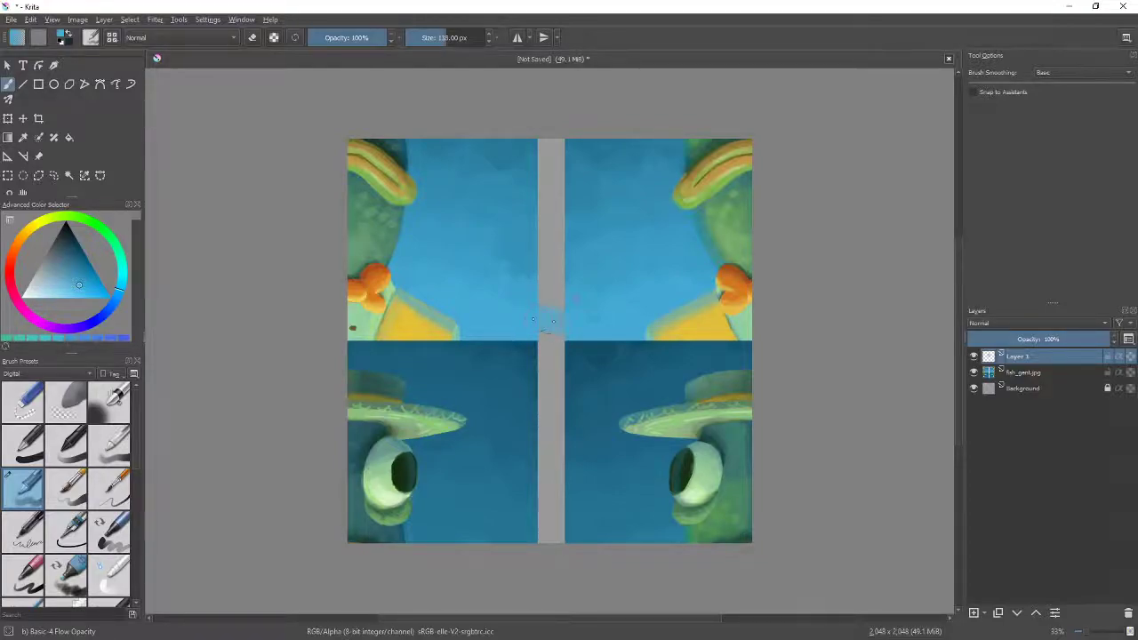
mouse_move(573, 295)
mouse_down()
mouse_move(540, 234)
mouse_move(548, 238)
mouse_move(549, 210)
mouse_move(538, 201)
mouse_move(558, 173)
mouse_move(526, 145)
mouse_move(550, 137)
mouse_move(553, 244)
mouse_up()
ctrl+click(552, 213)
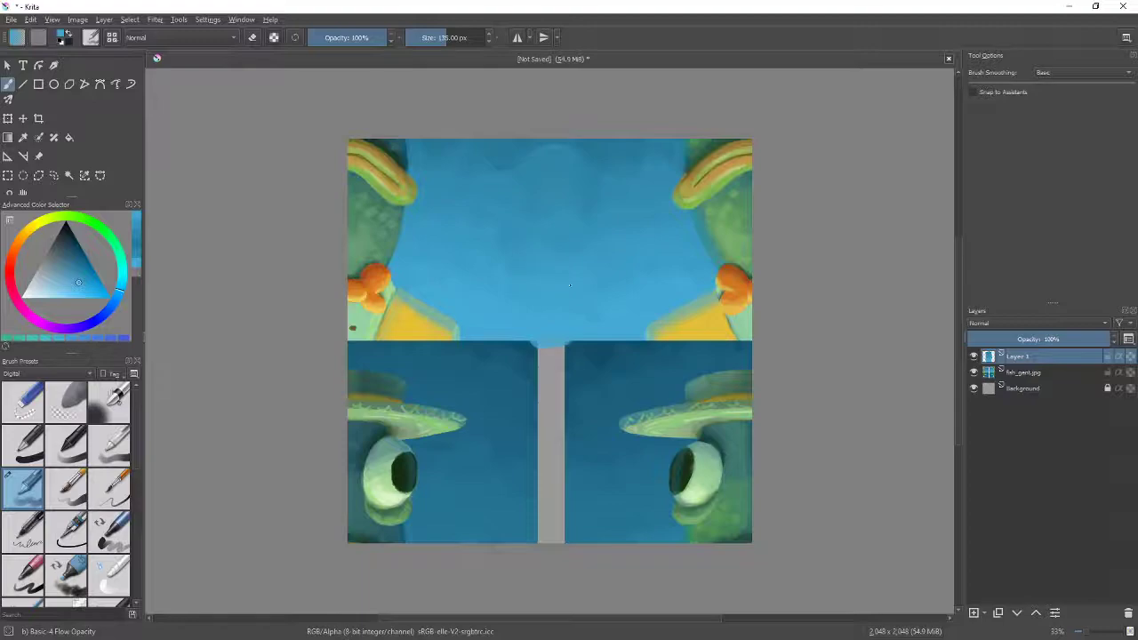
Paint over the lower half of the grey vertical gap with dark blues sampled from the surrounding background.
drag(588, 345, 590, 304)
mouse_move(551, 498)
mouse_down()
mouse_move(564, 470)
mouse_move(540, 418)
mouse_up()
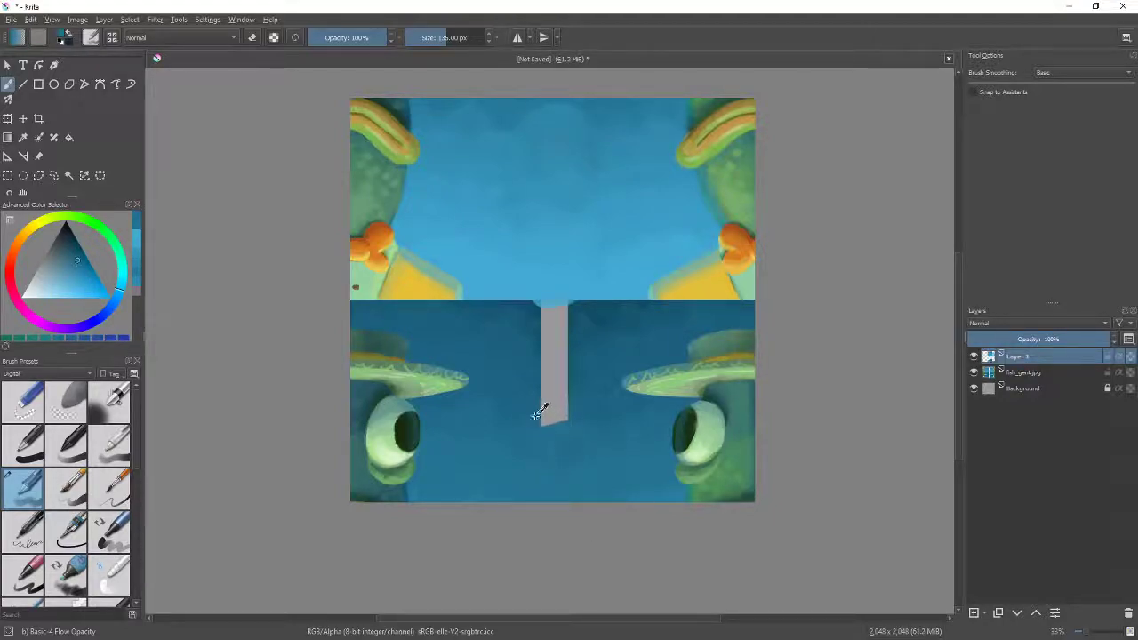
mouse_move(541, 407)
mouse_down()
mouse_move(544, 425)
mouse_move(557, 399)
mouse_up()
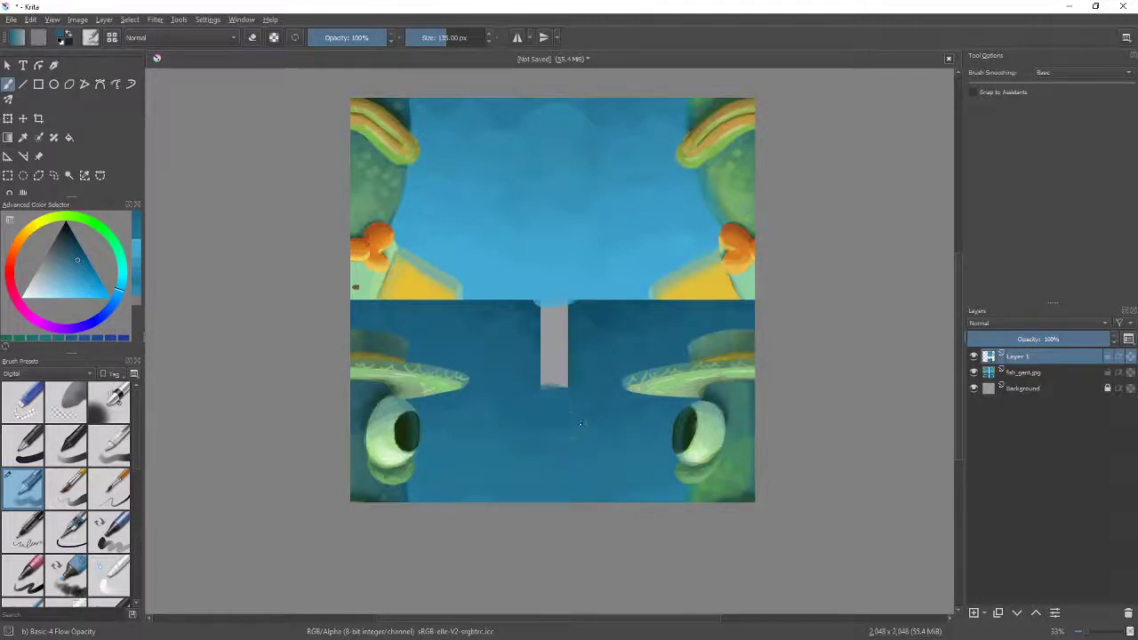
mouse_move(569, 383)
mouse_down()
mouse_move(538, 366)
mouse_move(567, 366)
mouse_move(551, 365)
mouse_move(548, 391)
mouse_up()
mouse_move(579, 330)
mouse_down()
mouse_move(540, 330)
mouse_move(556, 335)
mouse_move(572, 314)
mouse_move(539, 312)
mouse_move(642, 330)
mouse_up()
scroll(576, 359, up, 1)
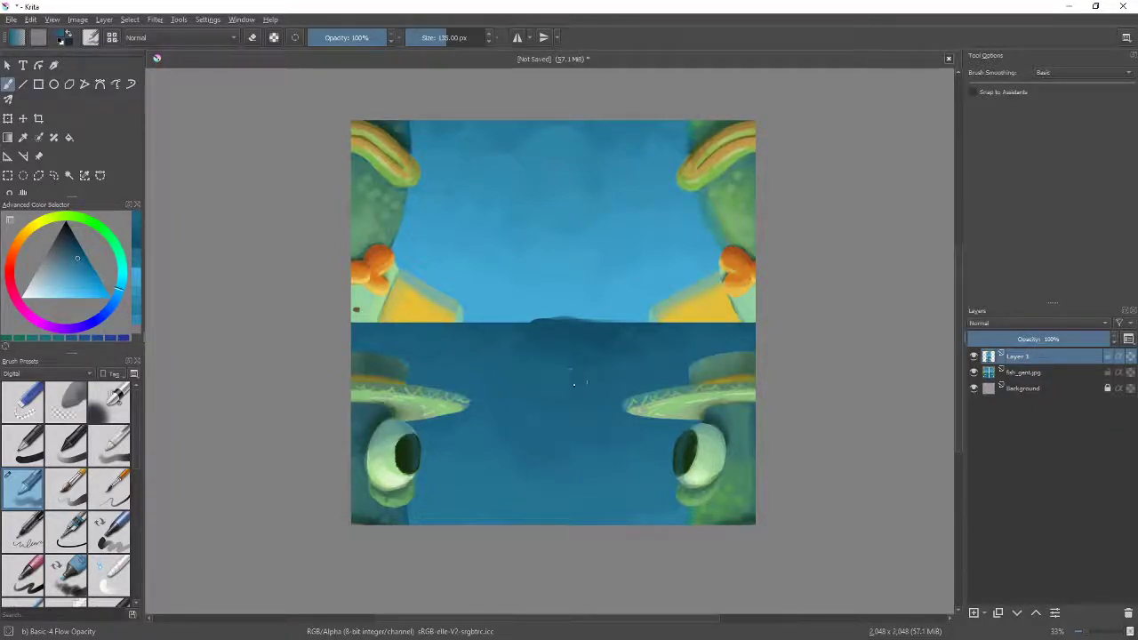
ctrl+click(572, 351)
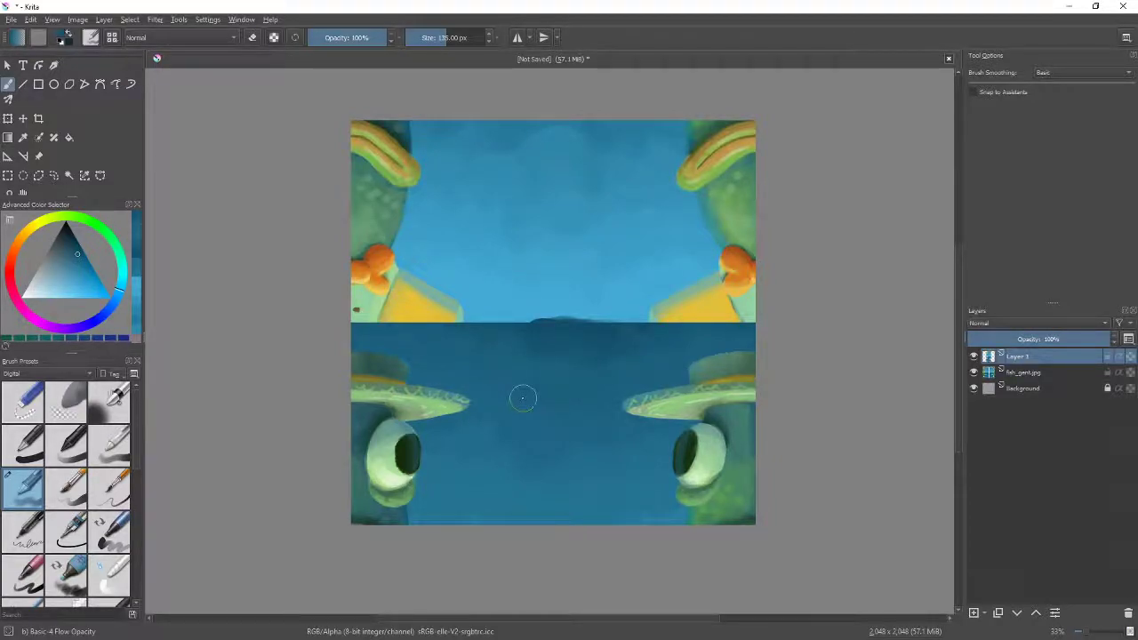
click(619, 401)
Reduce the brush to 96 px and paint dark blue along the horizontal seam across the full canvas width.
scroll(584, 358, up, 1)
mouse_move(564, 368)
mouse_down()
mouse_move(554, 243)
mouse_move(503, 452)
mouse_up()
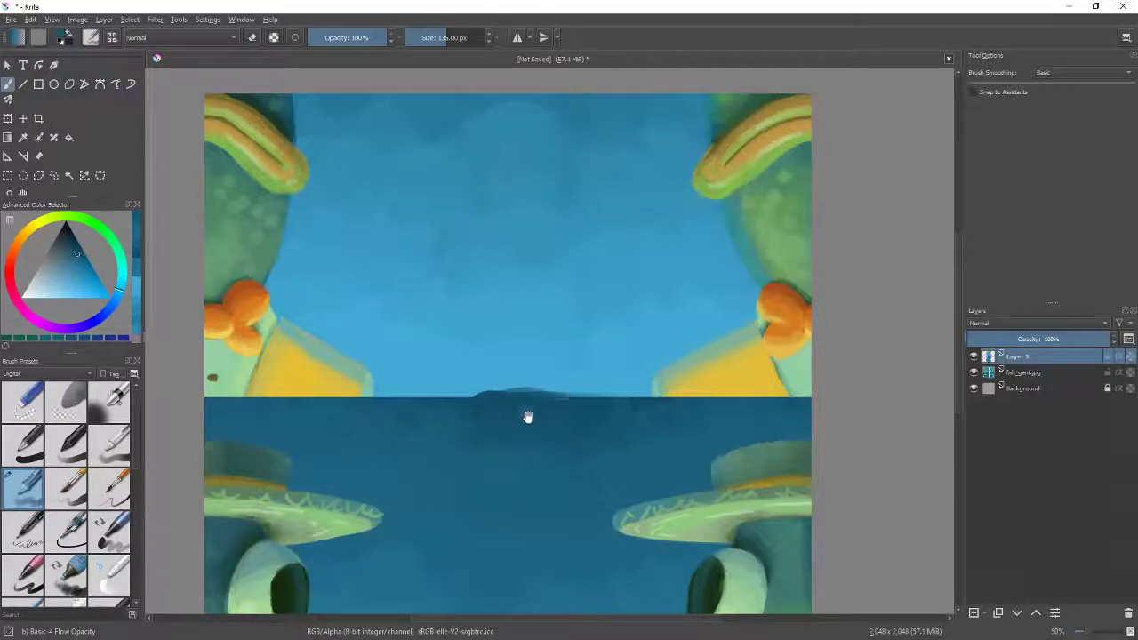
drag(525, 414, 592, 386)
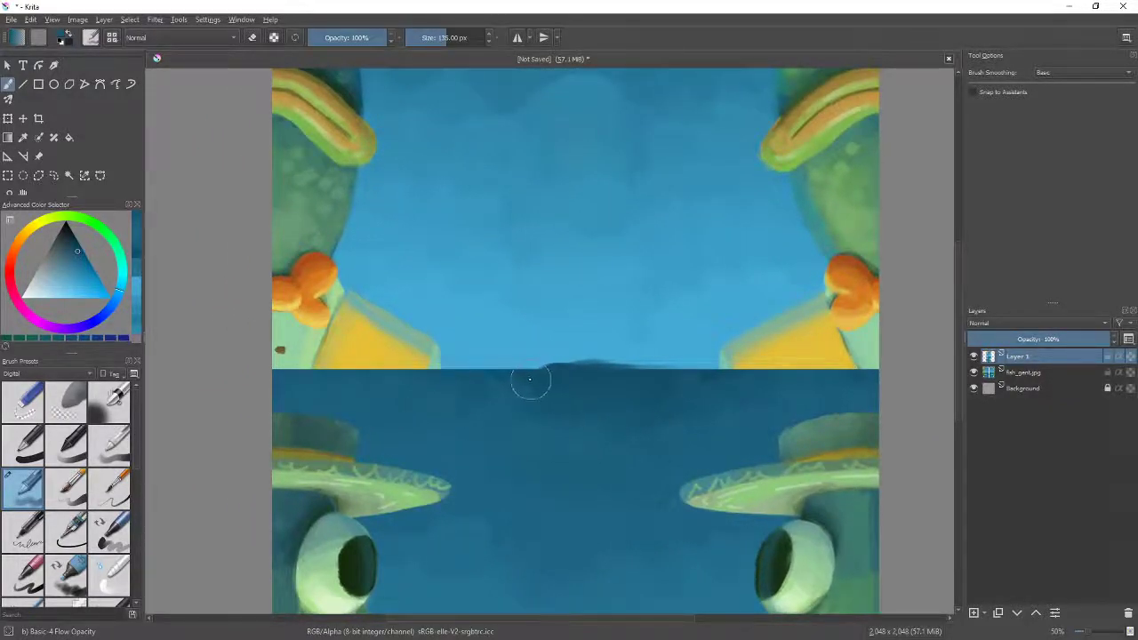
key(bracketleft)
key(bracketleft)
key(bracketleft)
key(bracketleft)
mouse_move(544, 375)
mouse_down()
mouse_move(294, 371)
mouse_move(329, 367)
mouse_move(365, 384)
mouse_move(891, 372)
mouse_move(836, 364)
mouse_move(866, 354)
mouse_move(572, 380)
mouse_up()
drag(451, 371, 290, 372)
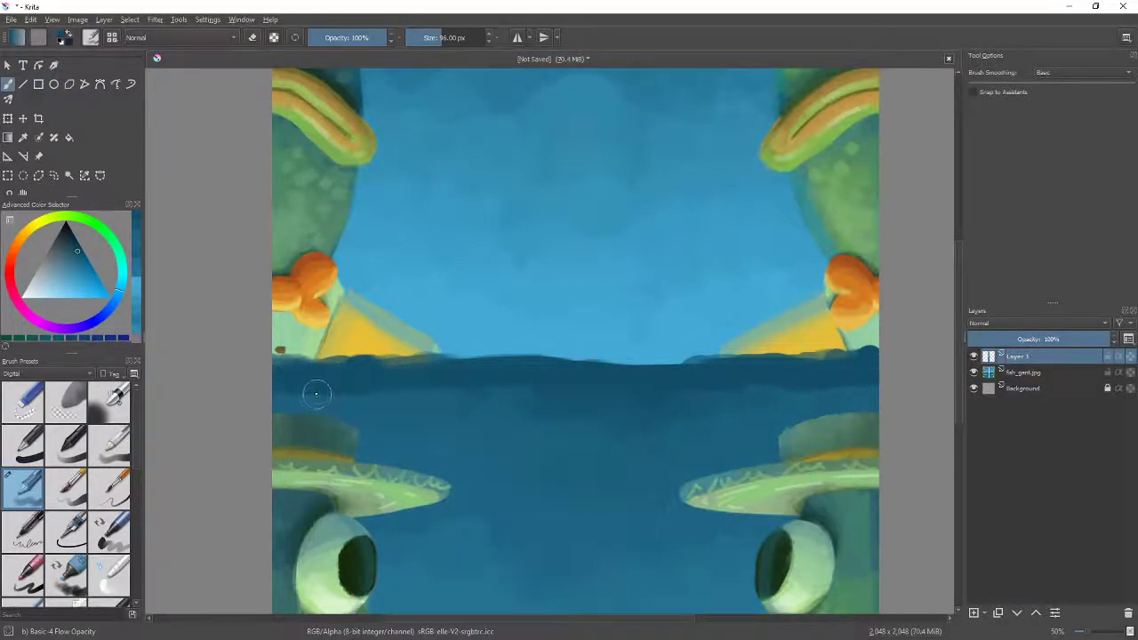
Blend the painted dark band into the water below the seam with a sampled blue, enlarging the brush to 126 px.
ctrl+click(350, 400)
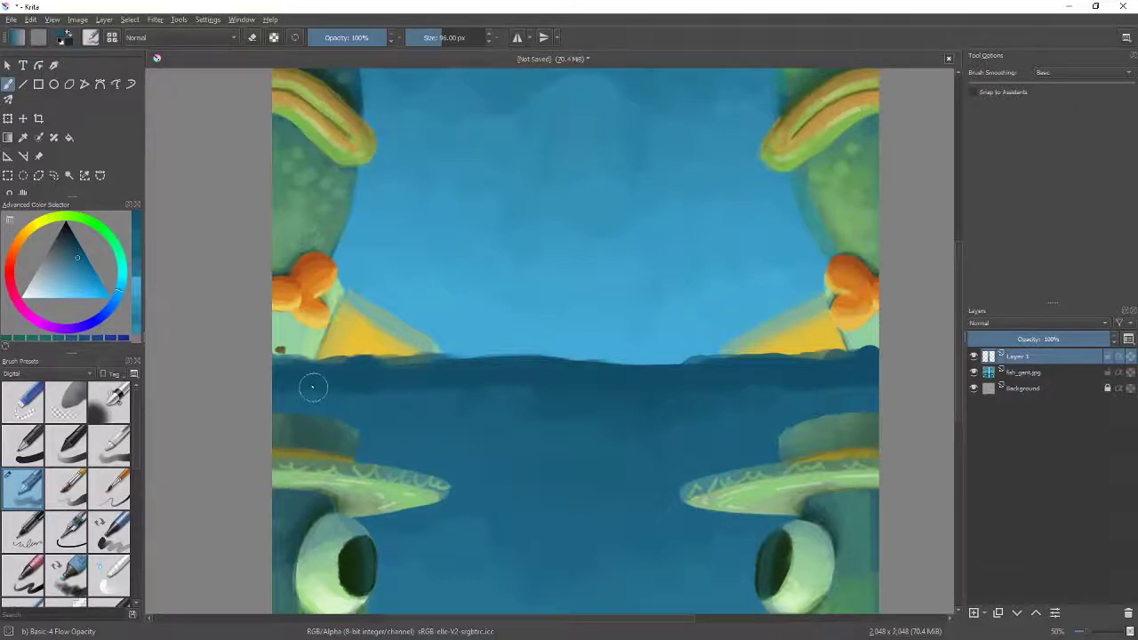
drag(305, 386, 412, 383)
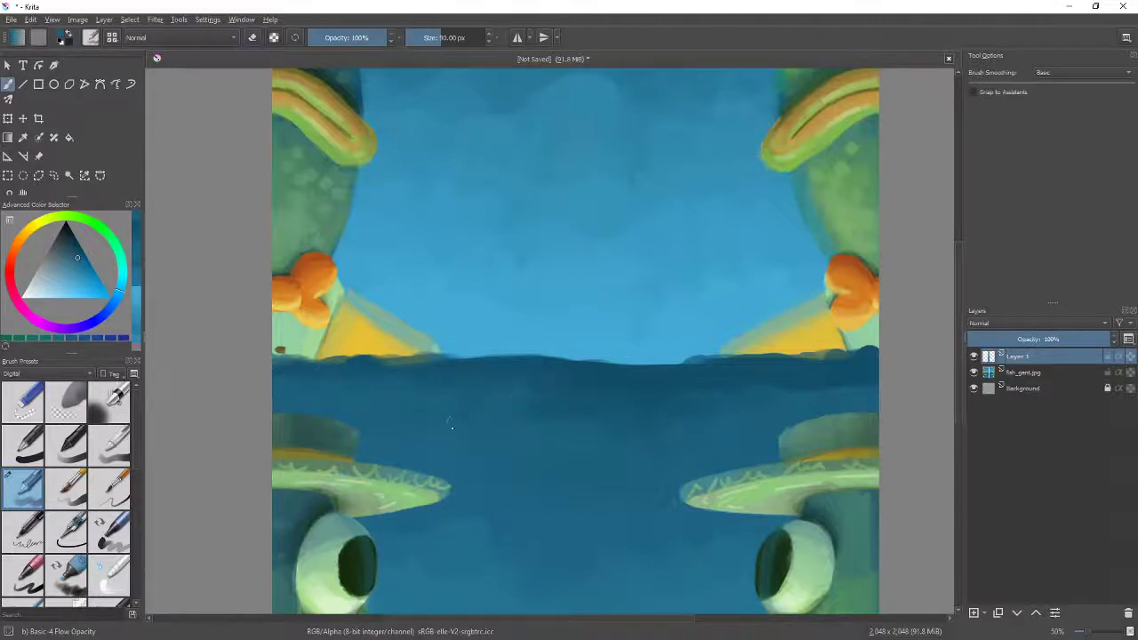
key(bracketright)
key(bracketright)
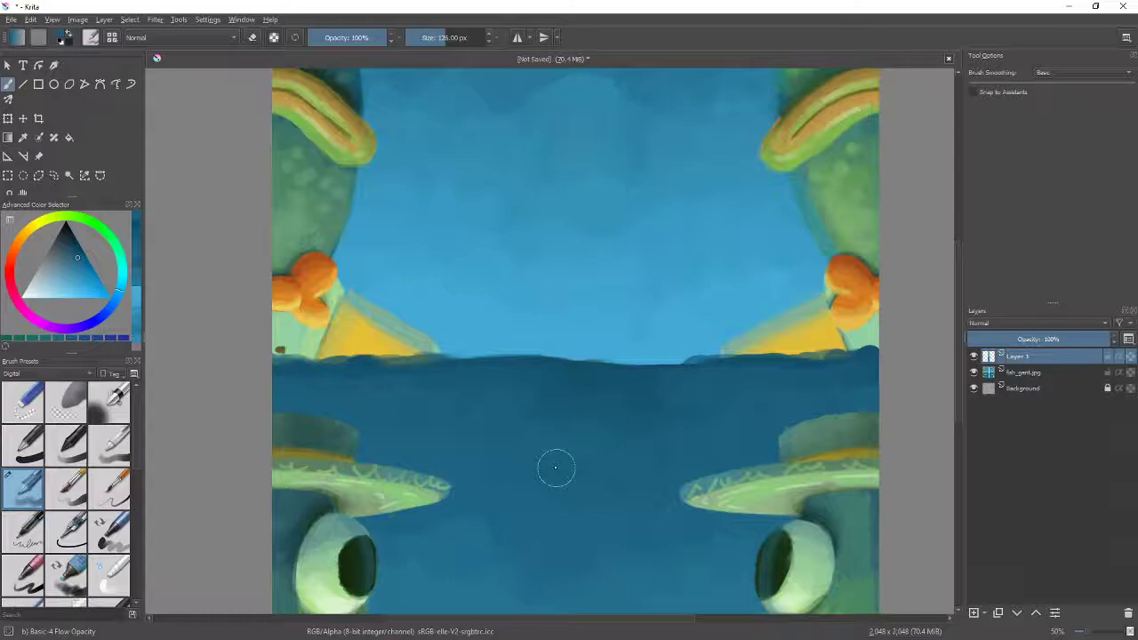
key(minus)
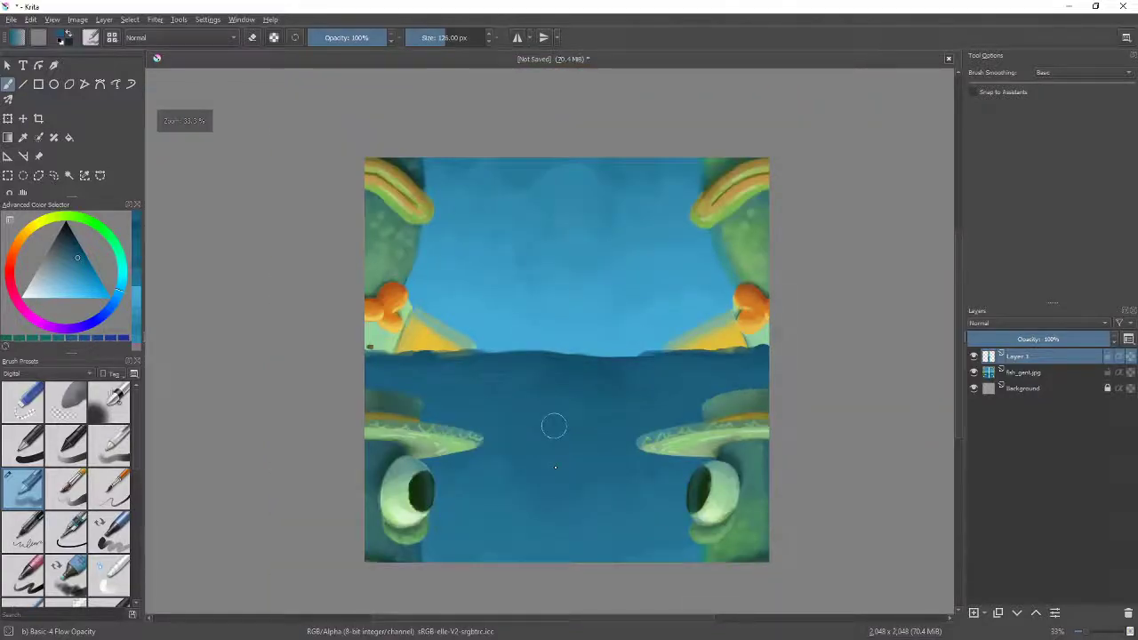
Save the image as a PNG in the Tiling_Tube folder, overwriting tube_texture.png and accepting the export options.
click(15, 24)
click(53, 87)
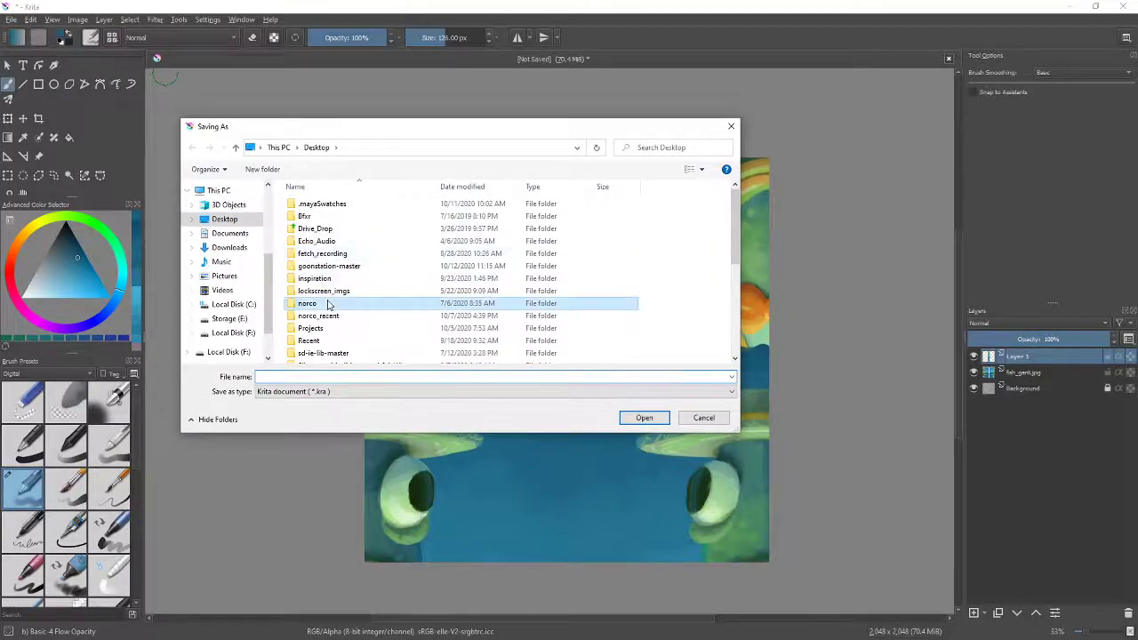
scroll(327, 304, down, 5)
double_click(331, 295)
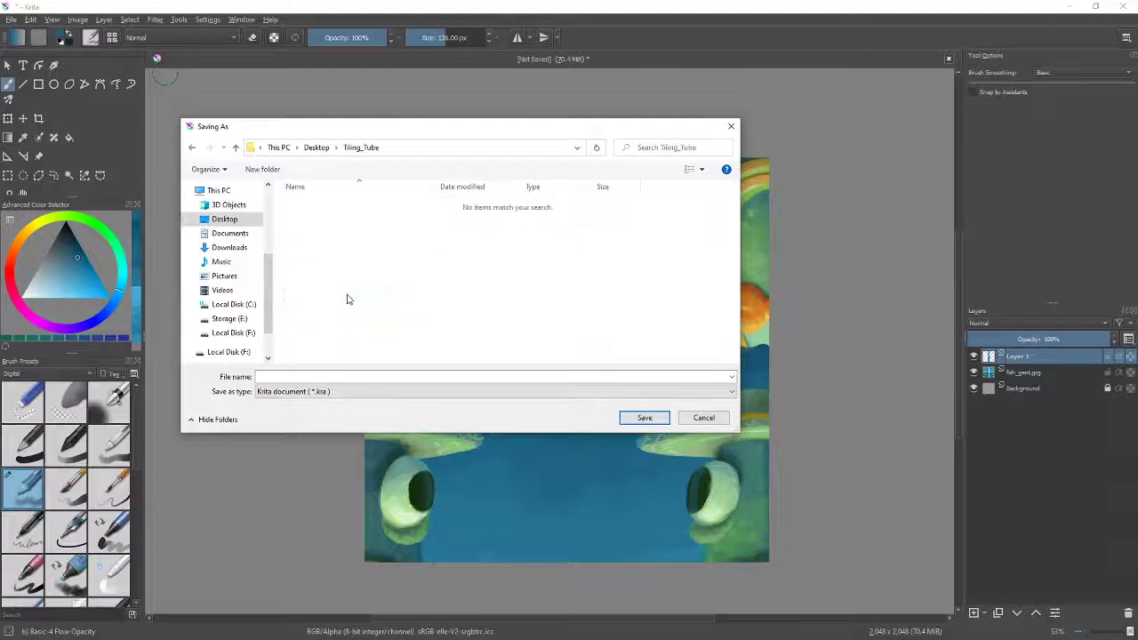
click(307, 391)
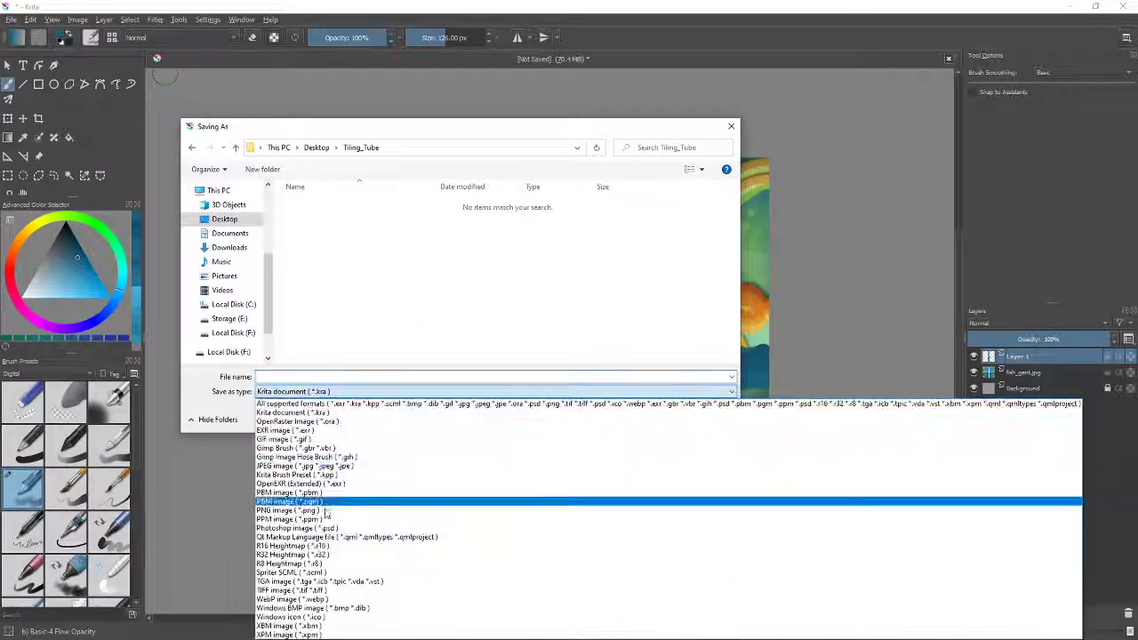
click(326, 511)
click(325, 218)
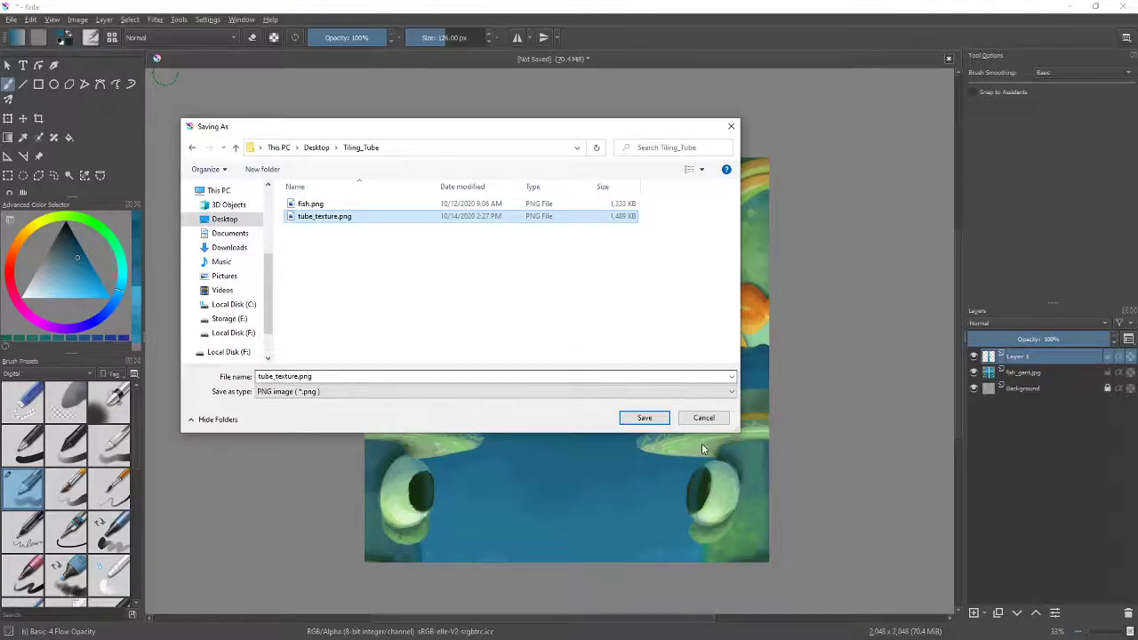
click(644, 417)
click(603, 330)
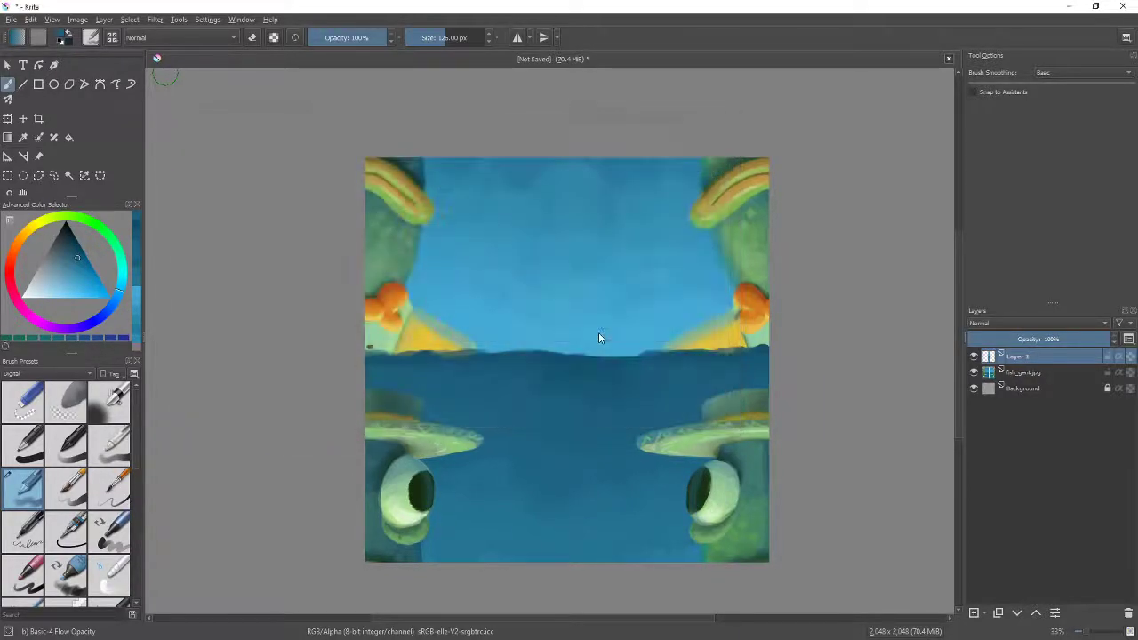
click(720, 525)
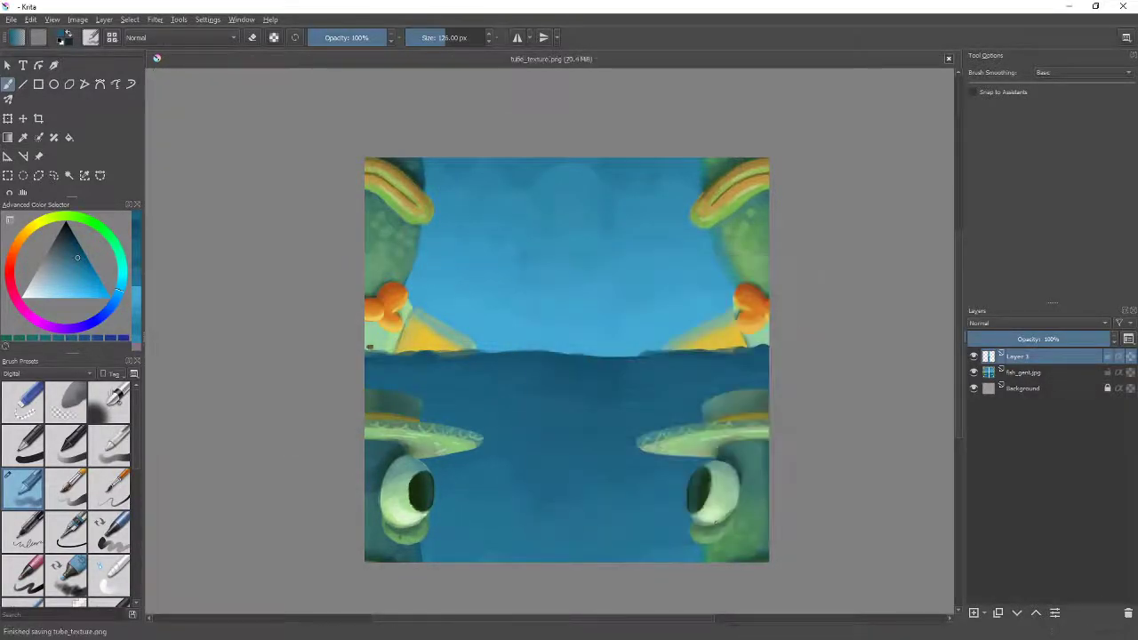
Switch to Online 3D Viewer in the browser and examine the painted seam below the bow tie on the tube up close.
key(alt+Tab)
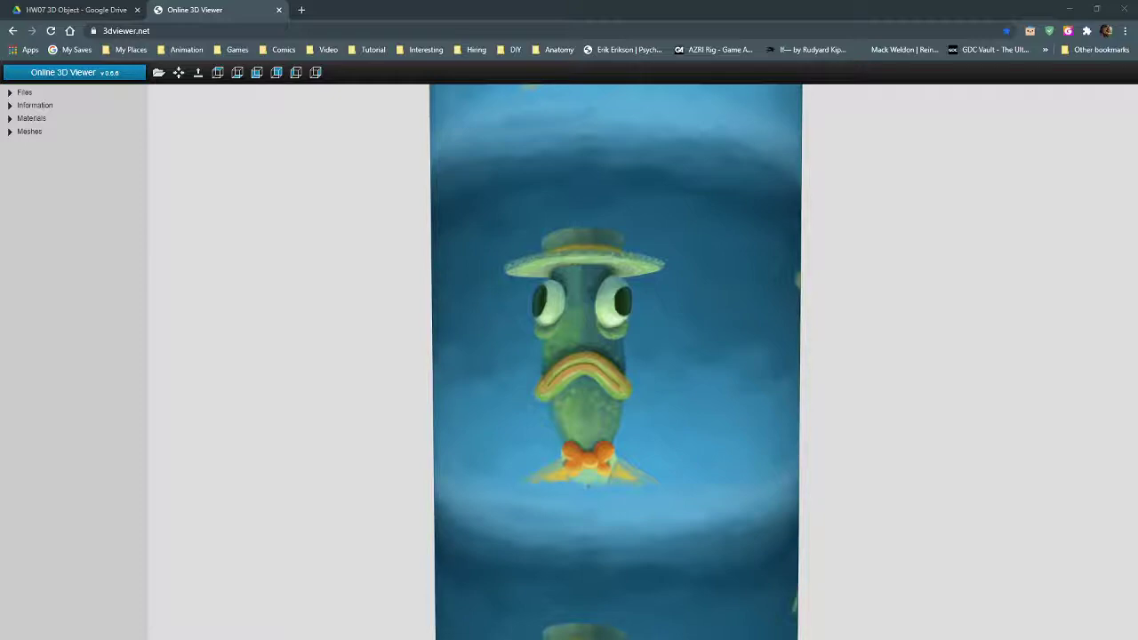
drag(595, 317, 599, 377)
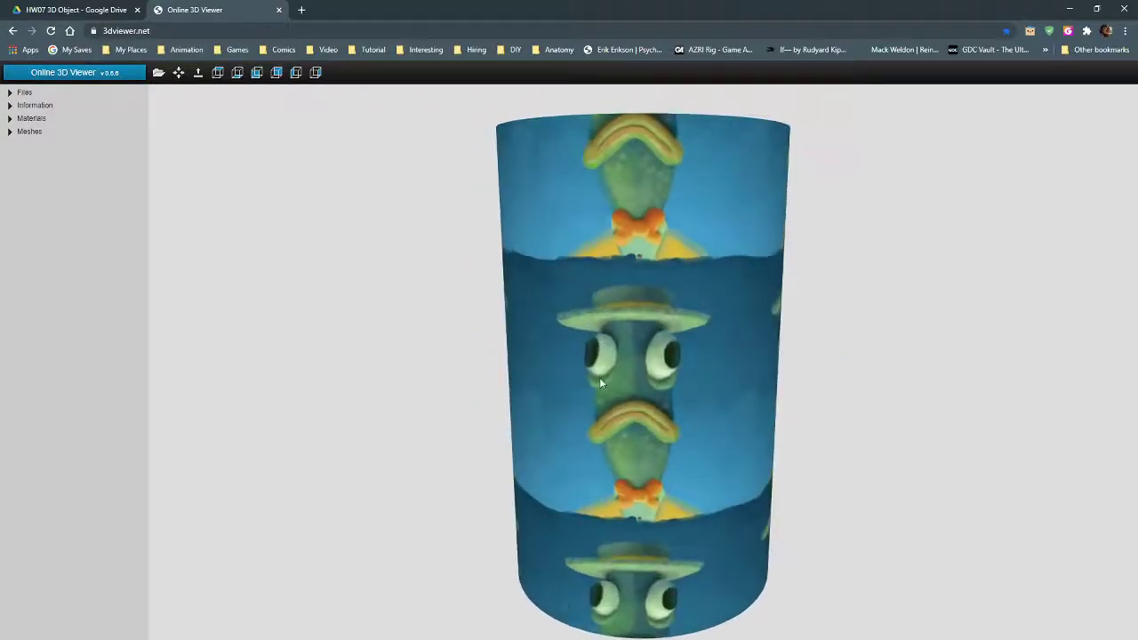
scroll(613, 356, up, 5)
drag(655, 240, 642, 347)
scroll(592, 388, up, 5)
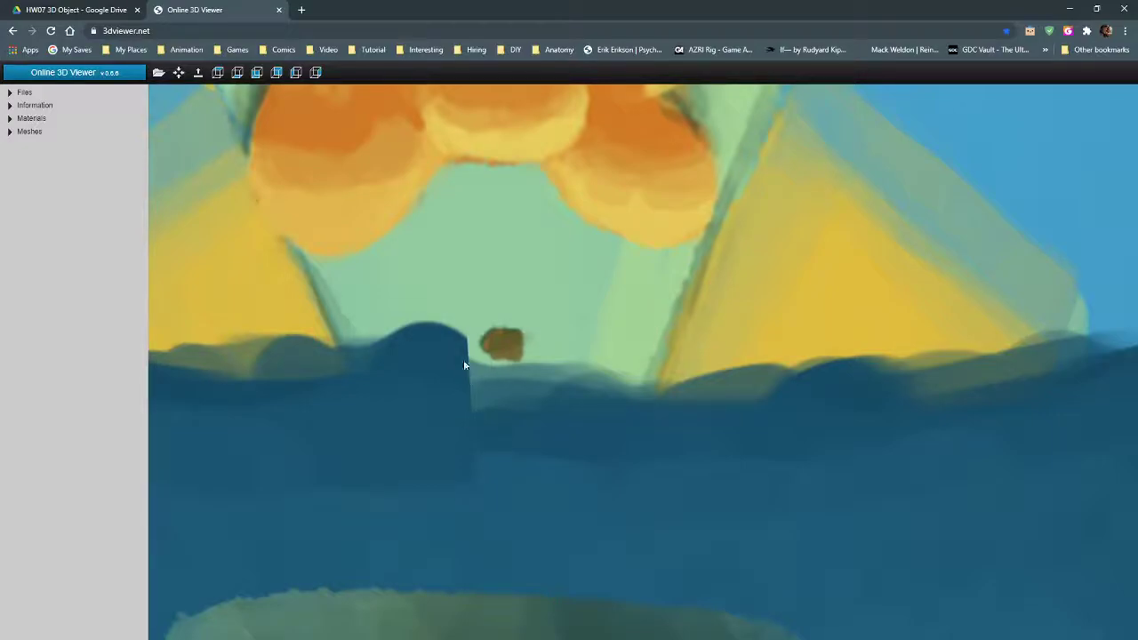
scroll(463, 359, down, 3)
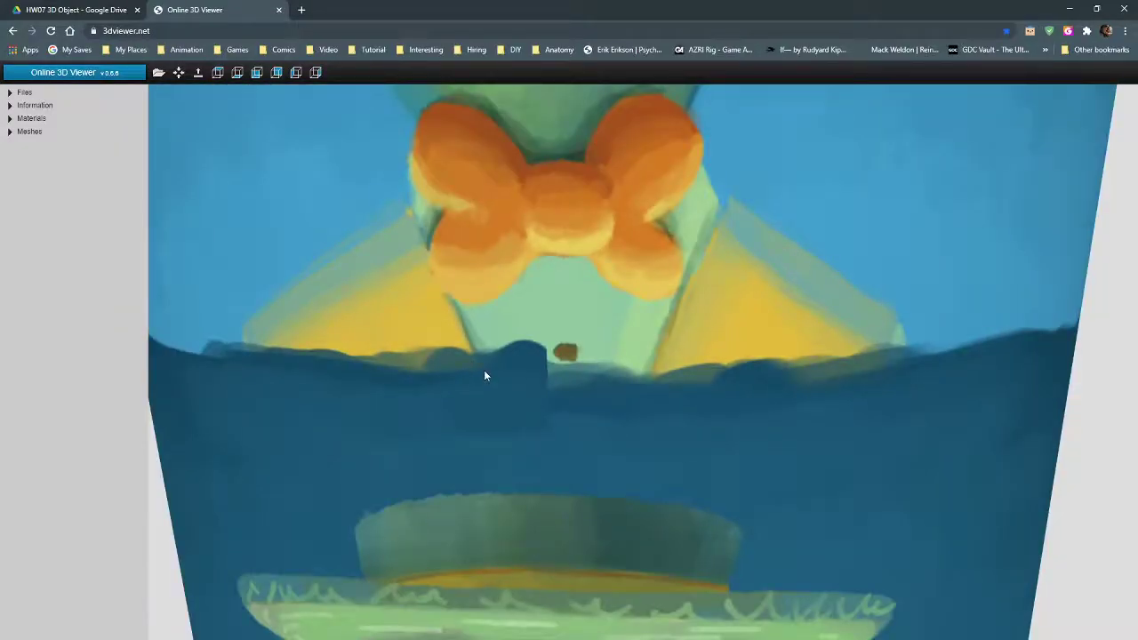
scroll(485, 375, down, 5)
drag(485, 375, 718, 452)
drag(706, 403, 691, 335)
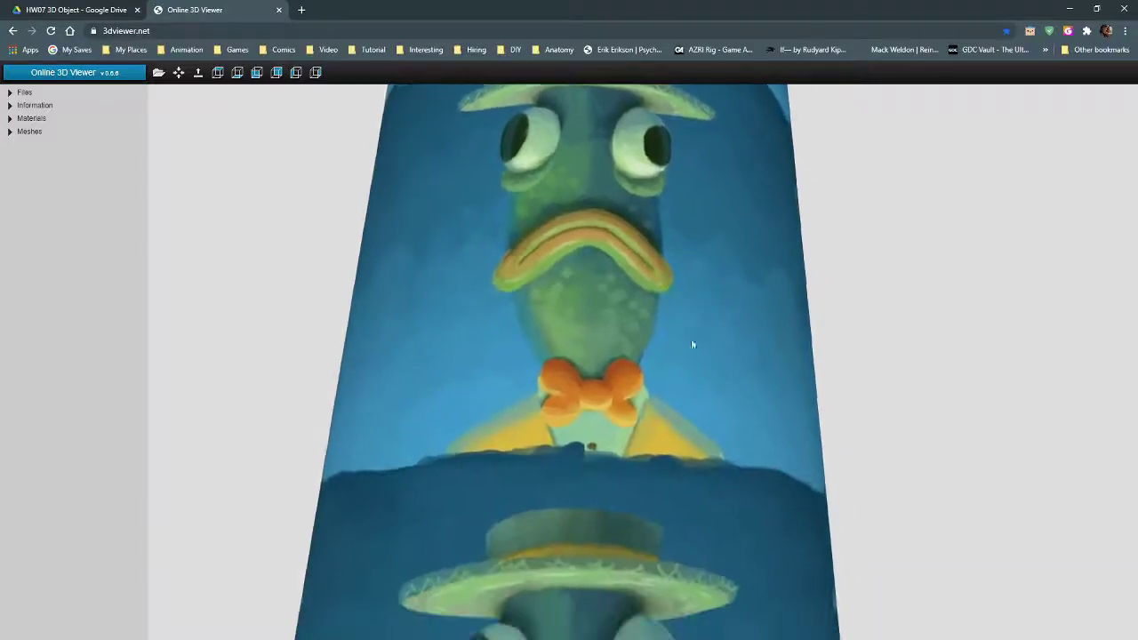
drag(549, 460, 527, 434)
Examine the whole textured tube from the side and from above to check how the fish pattern repeats.
scroll(640, 439, down, 6)
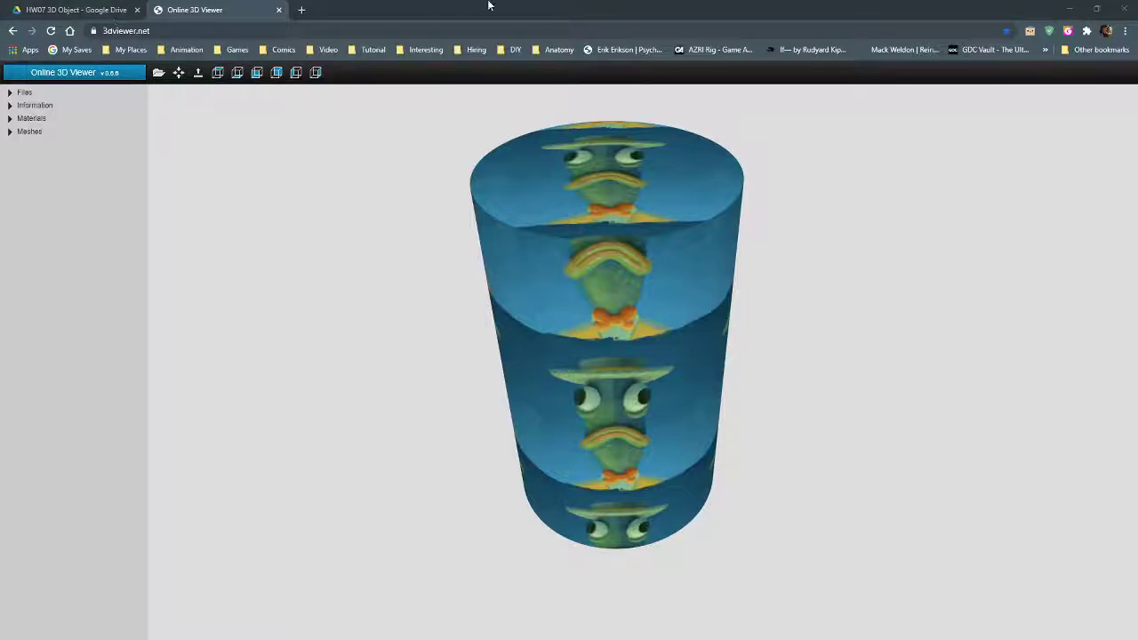
scroll(543, 411, up, 10)
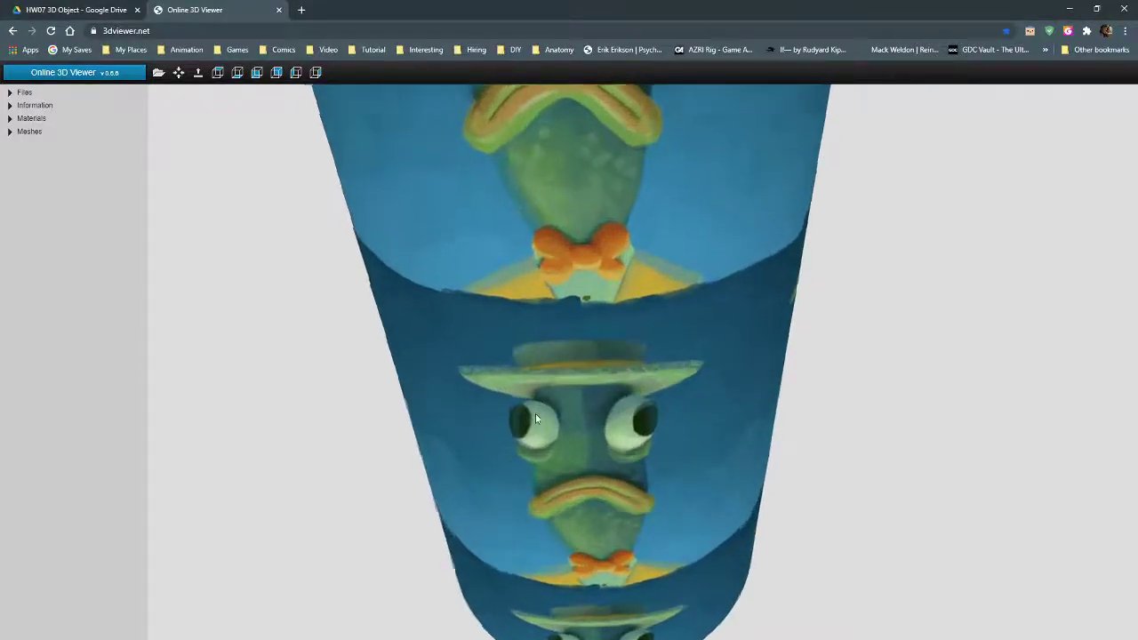
drag(563, 385, 691, 308)
scroll(555, 389, down, 5)
scroll(645, 340, up, 3)
scroll(643, 334, up, 2)
scroll(675, 315, down, 3)
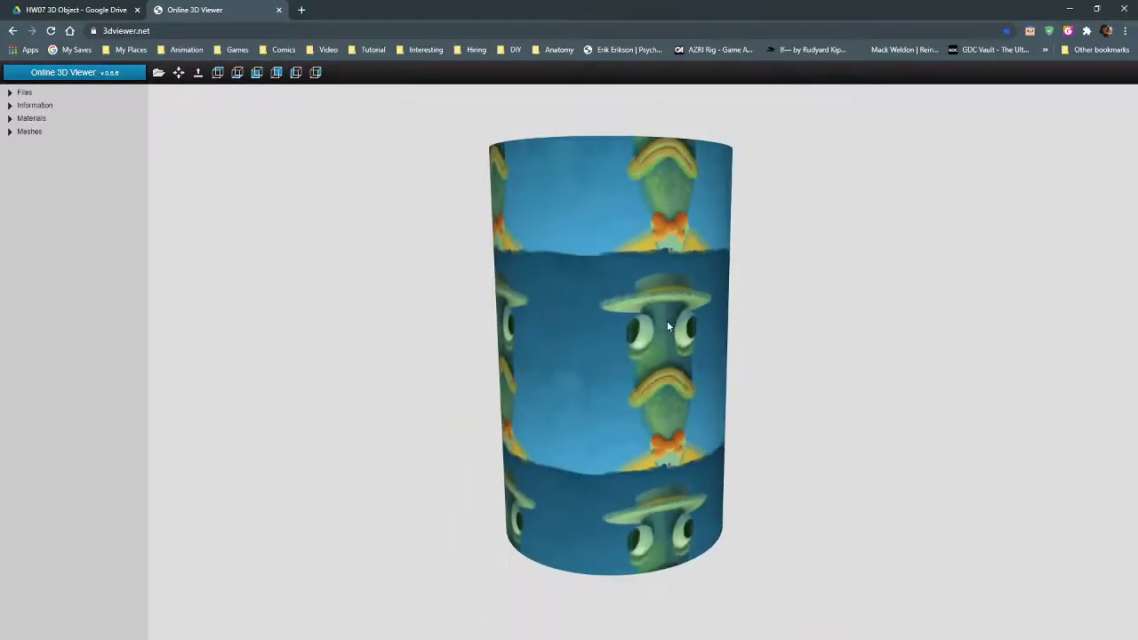
drag(658, 264, 648, 365)
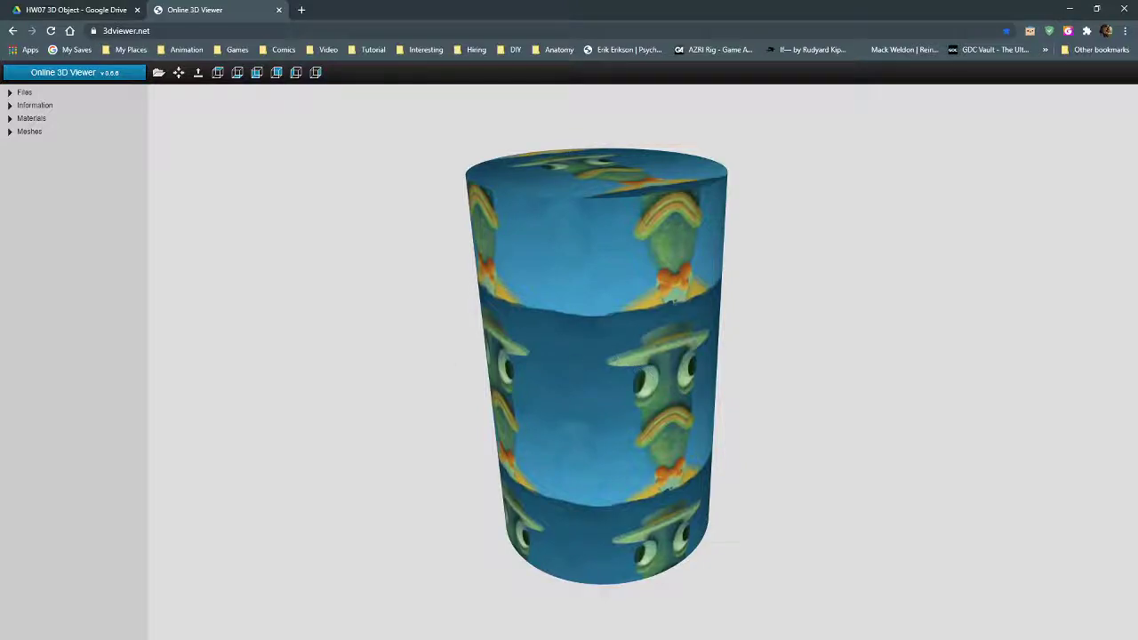